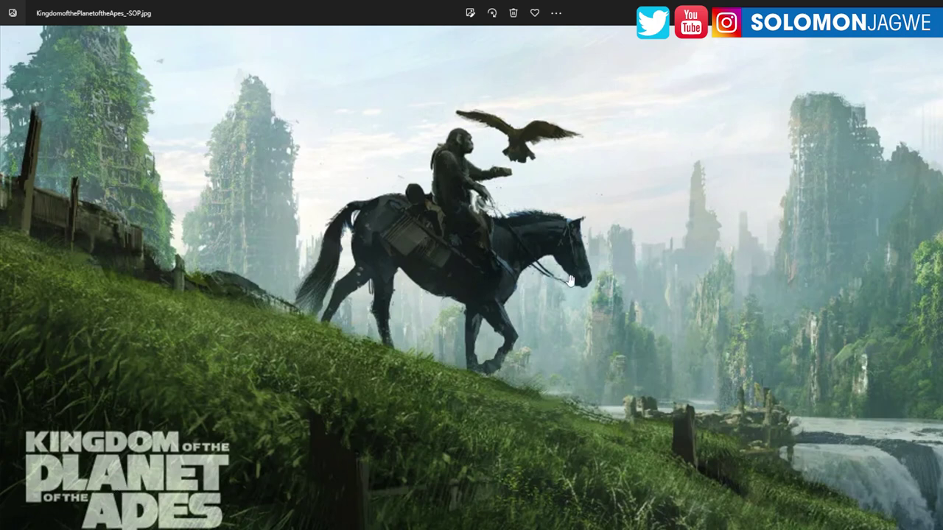
- Examine the Kingdom of the Planet of the Apes concept art, including the ape on horseback, the bird and the overgrown towers
scroll(589, 257, down, 1)
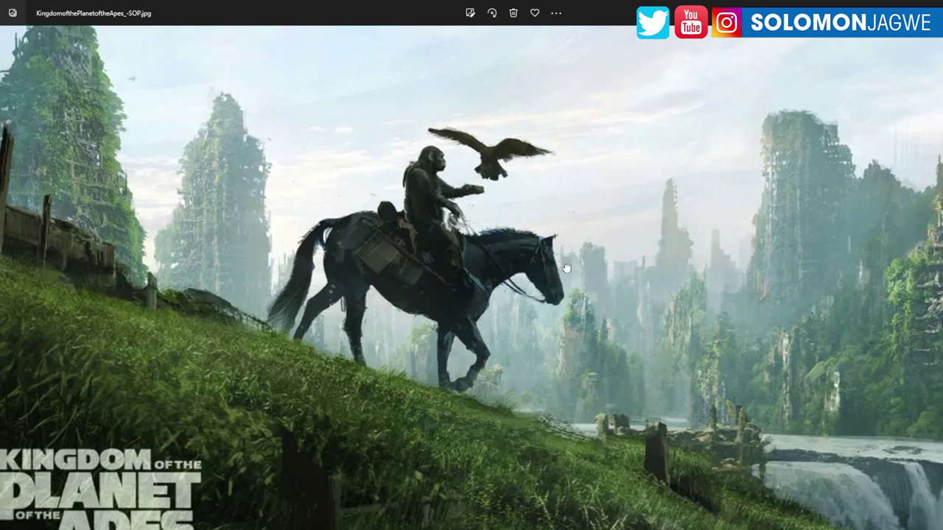
scroll(611, 258, up, 1)
drag(623, 264, 651, 213)
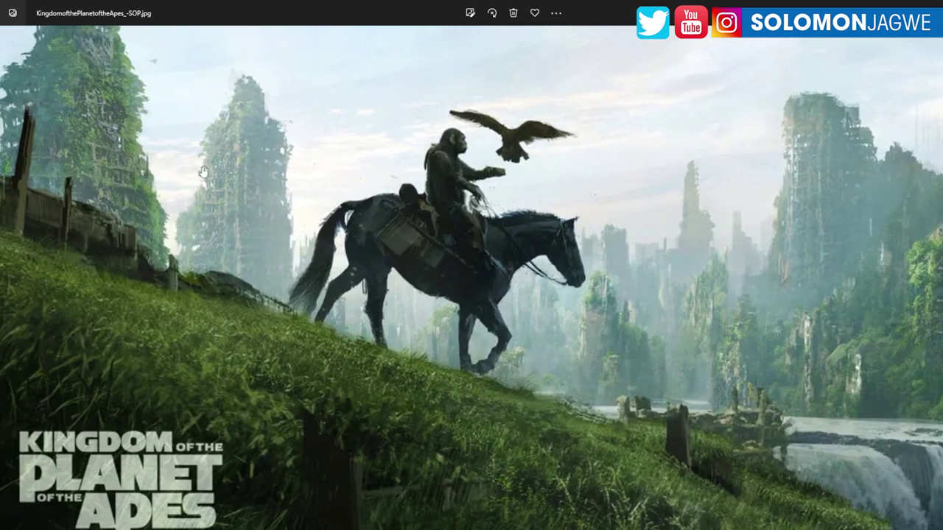
drag(843, 207, 604, 294)
drag(645, 324, 686, 306)
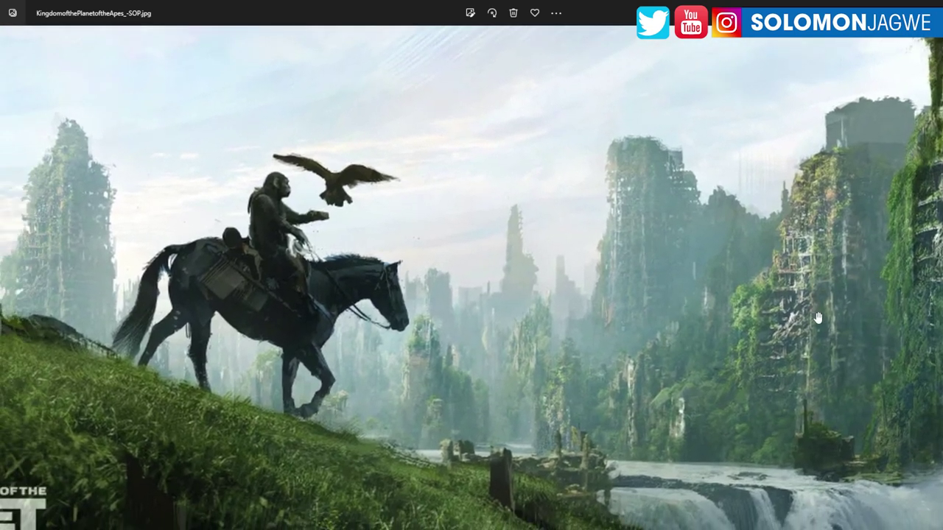
drag(593, 310, 782, 263)
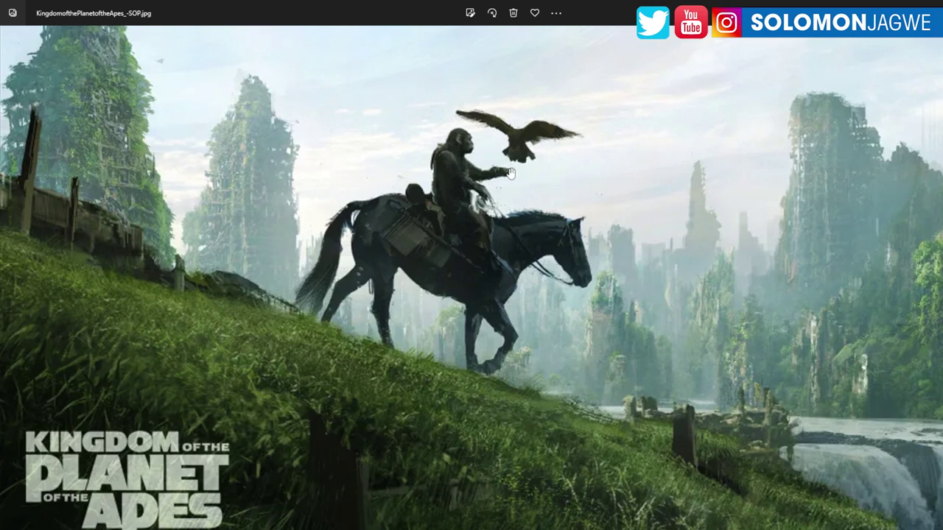
drag(510, 212, 511, 275)
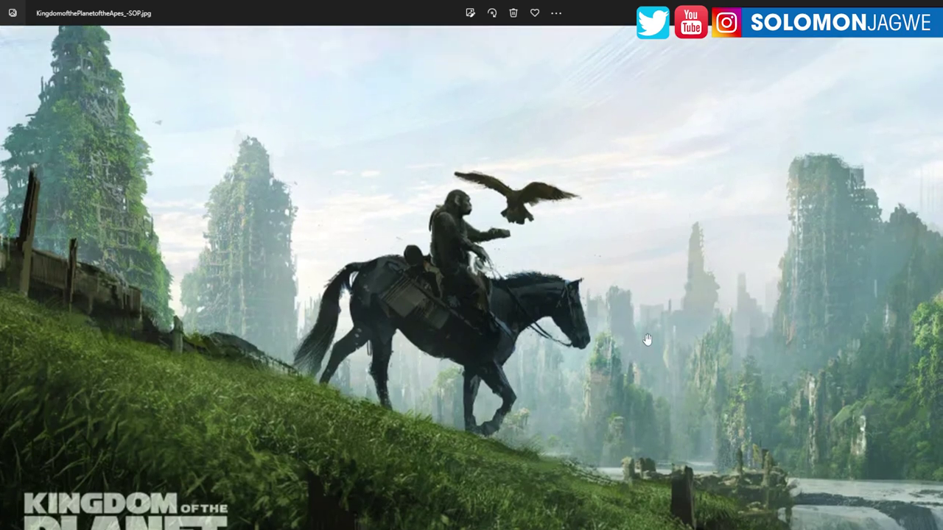
drag(647, 340, 692, 258)
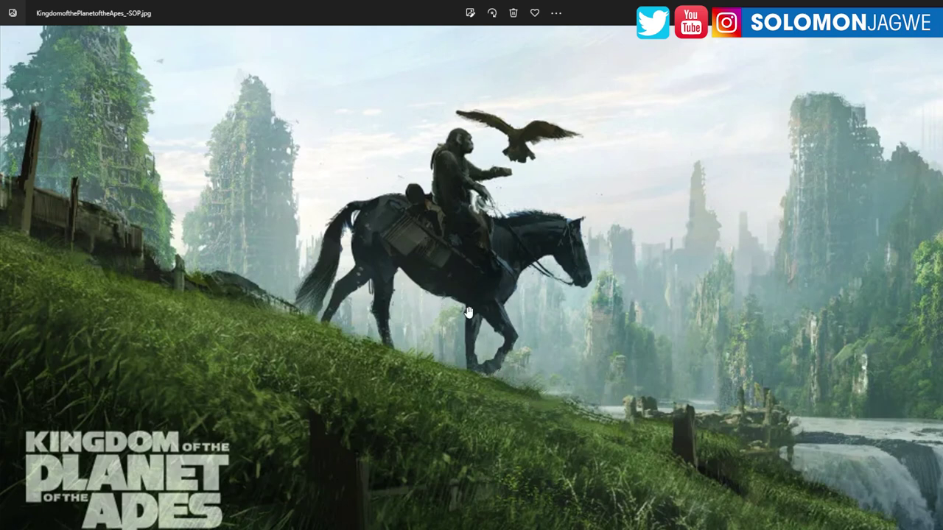
- Switch from the image viewer to the DALL·E page in Chrome and the Midjourney Bot chat in Discord
mouse_move(469, 528)
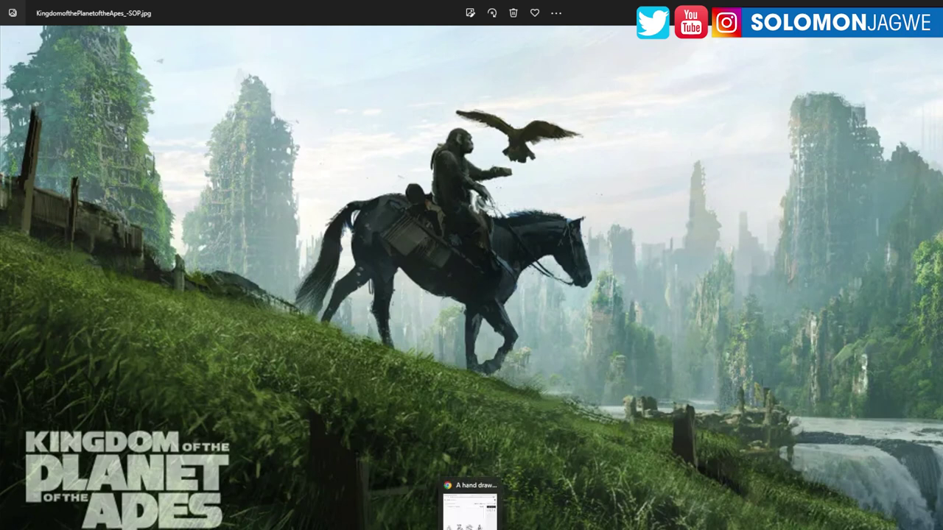
click(469, 507)
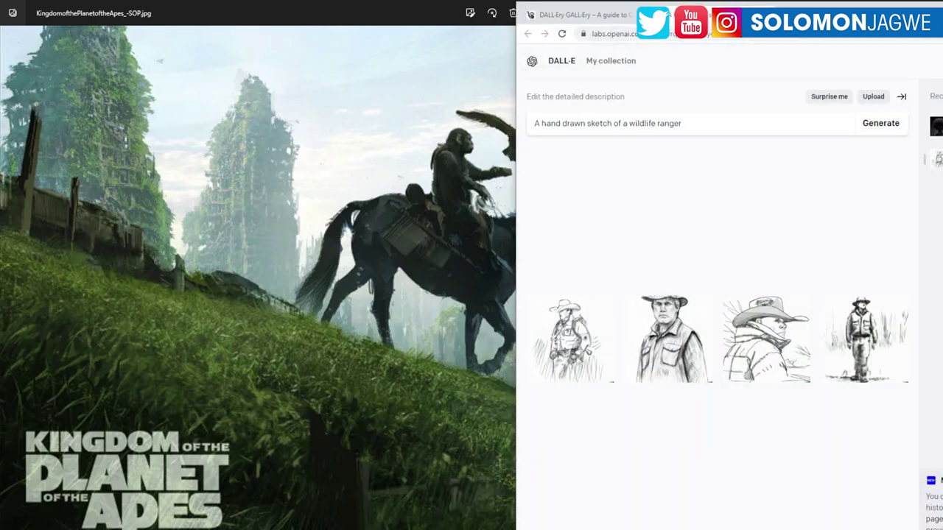
click(483, 512)
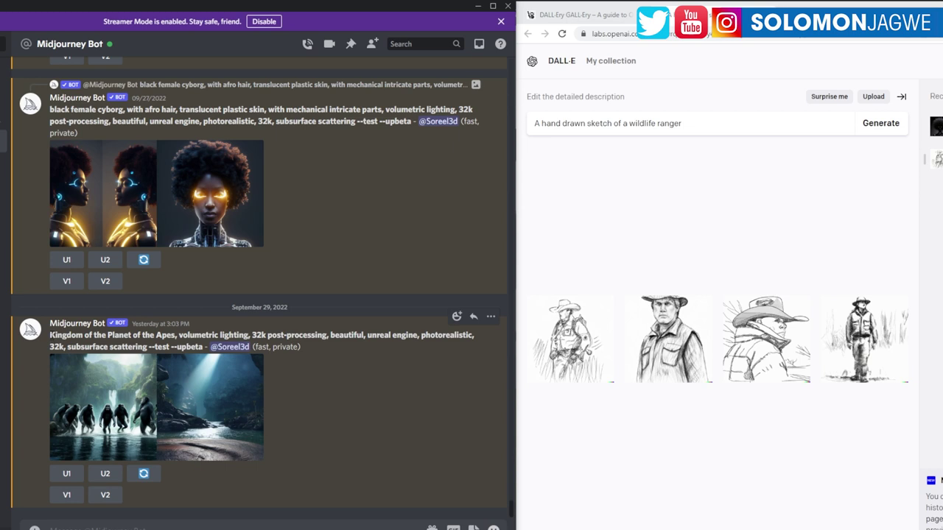
- Copy the phrase "Kingdom of the Planet of the Apes" from the September 29 Midjourney Bot message
drag(51, 335, 172, 335)
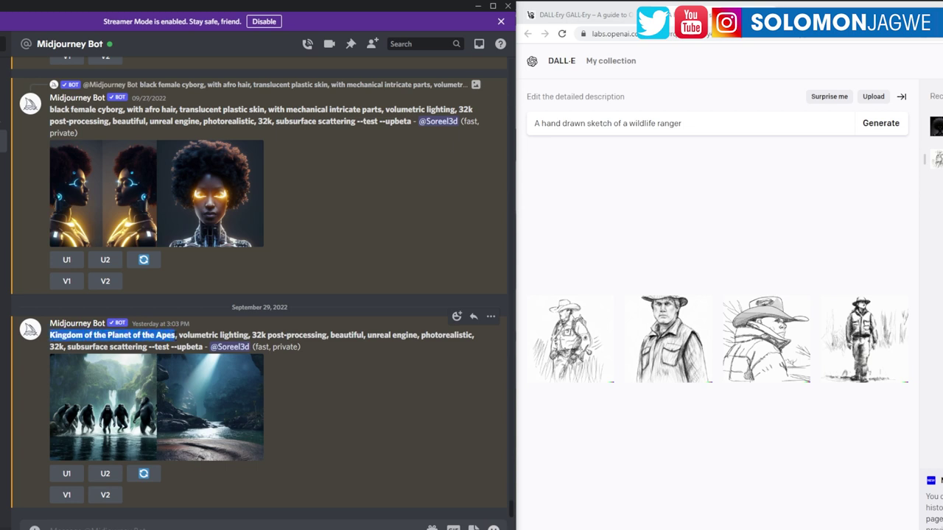
right_click(174, 336)
click(187, 350)
- Replace the DALL·E description with the copied "Kingdom of the Planet of the Apes" and generate images from it
click(618, 123)
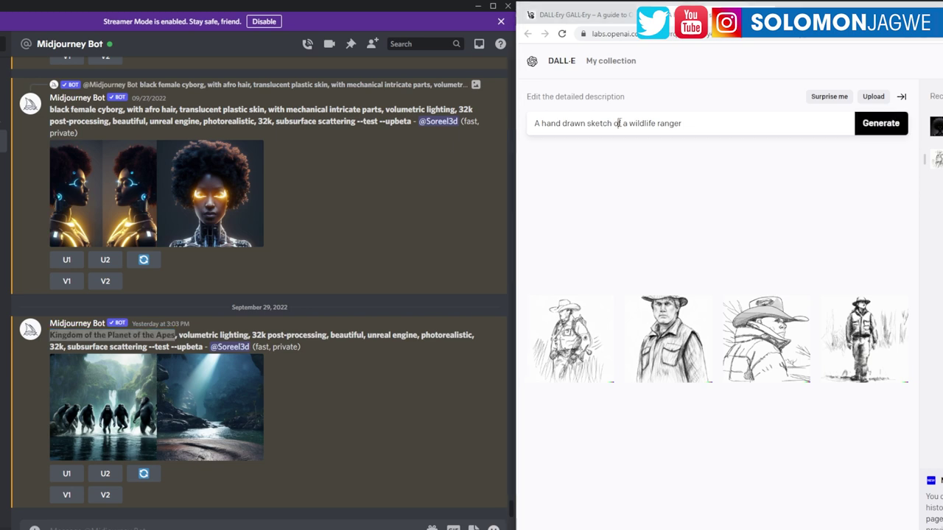
drag(662, 125, 506, 123)
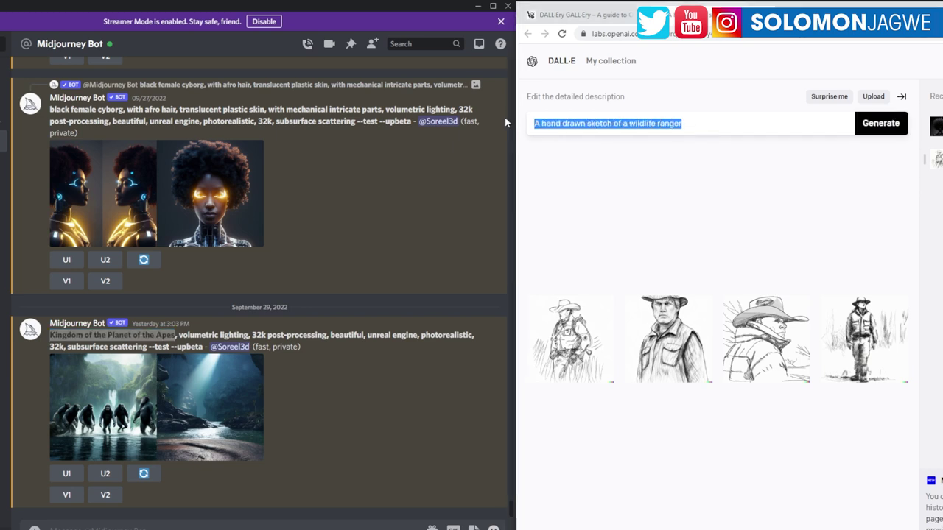
right_click(563, 124)
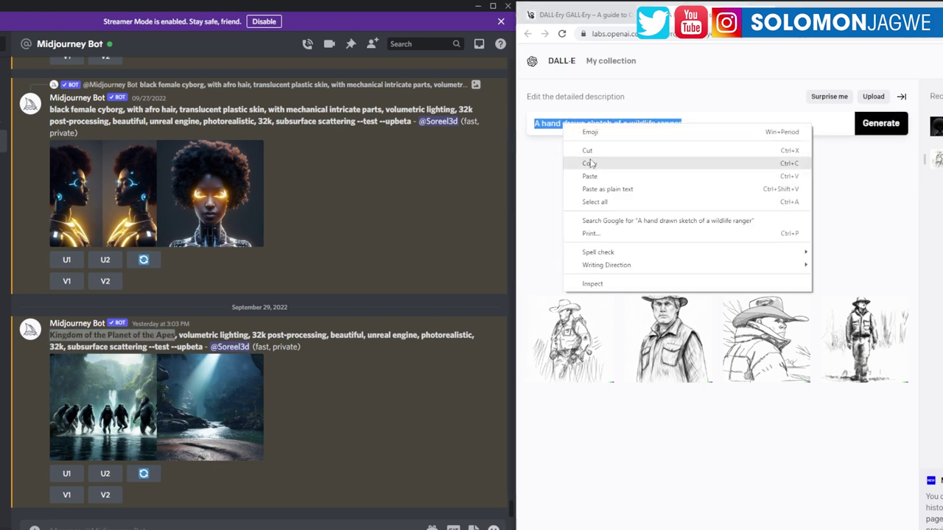
click(590, 180)
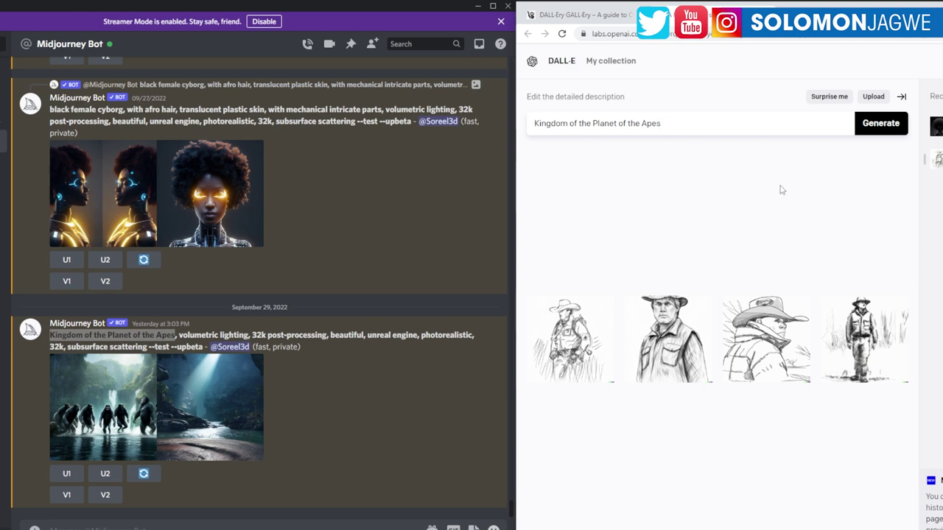
click(878, 123)
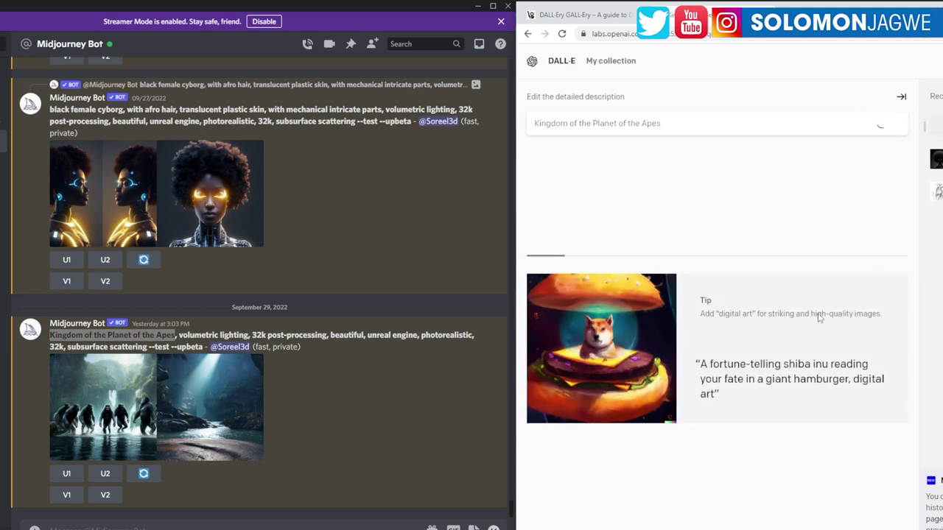
- Submit an /imagine command to Midjourney Bot in Discord with the prompt "Kingdom of the Planet of the Apes"
click(122, 525)
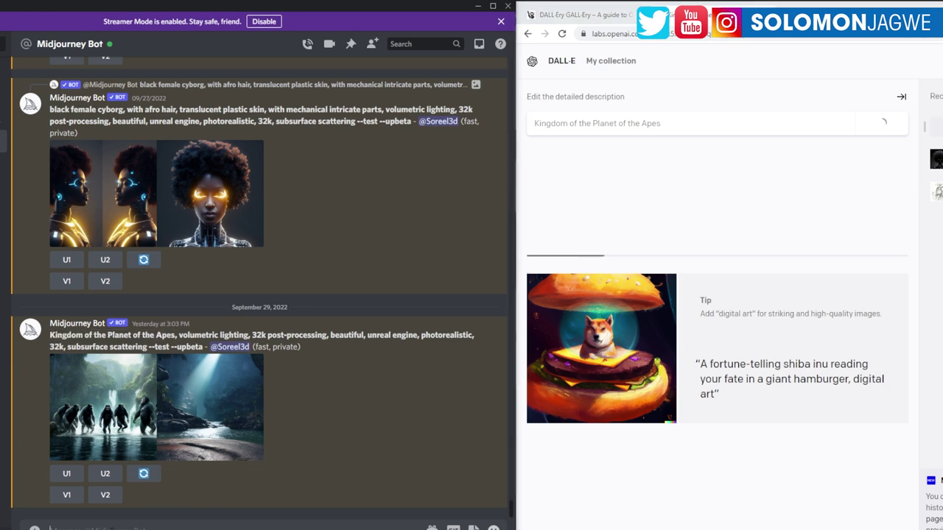
right_click(111, 526)
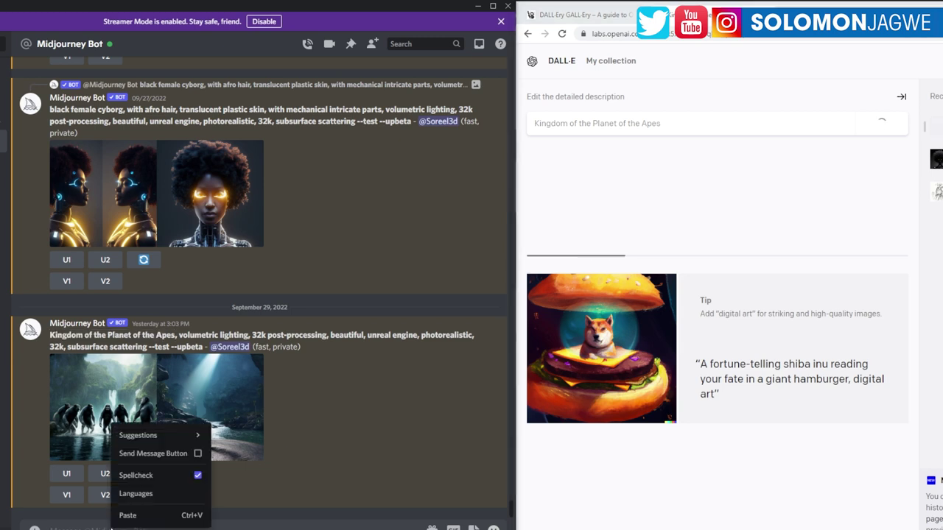
click(128, 515)
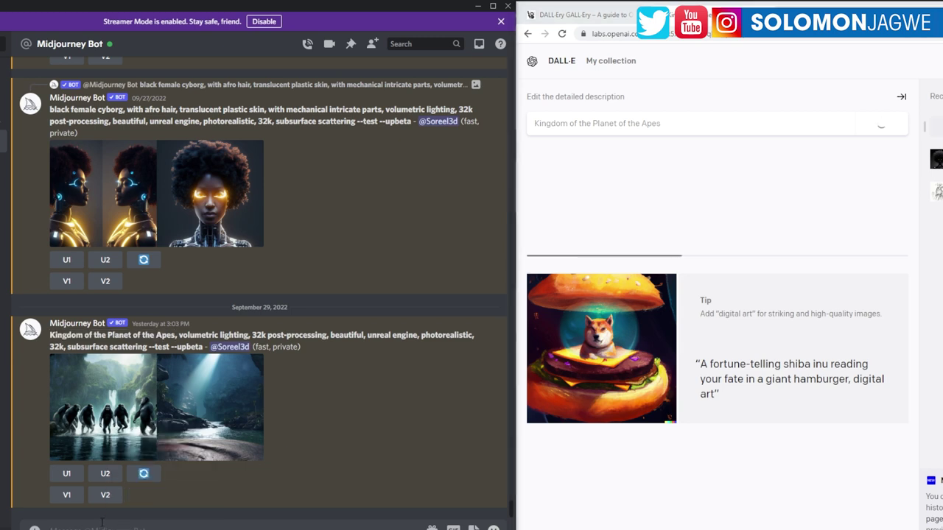
text(/)
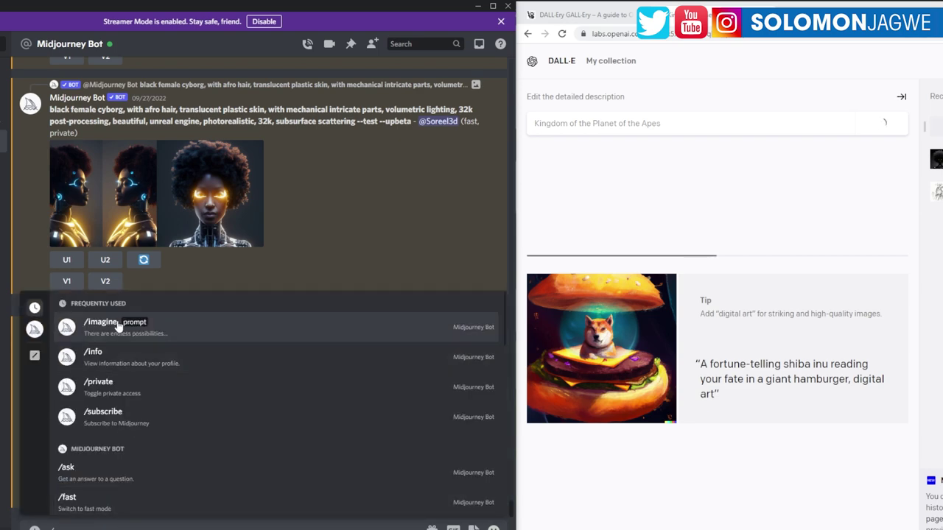
click(102, 324)
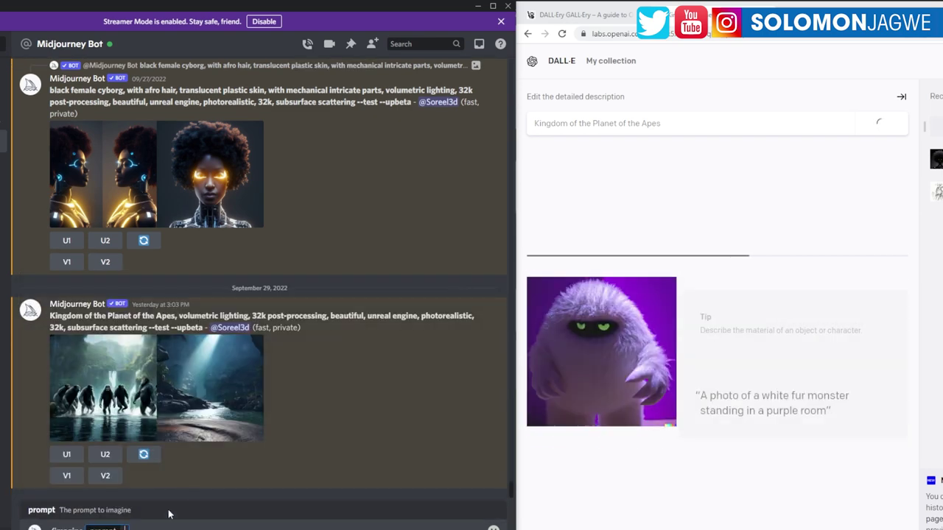
key(ctrl+v)
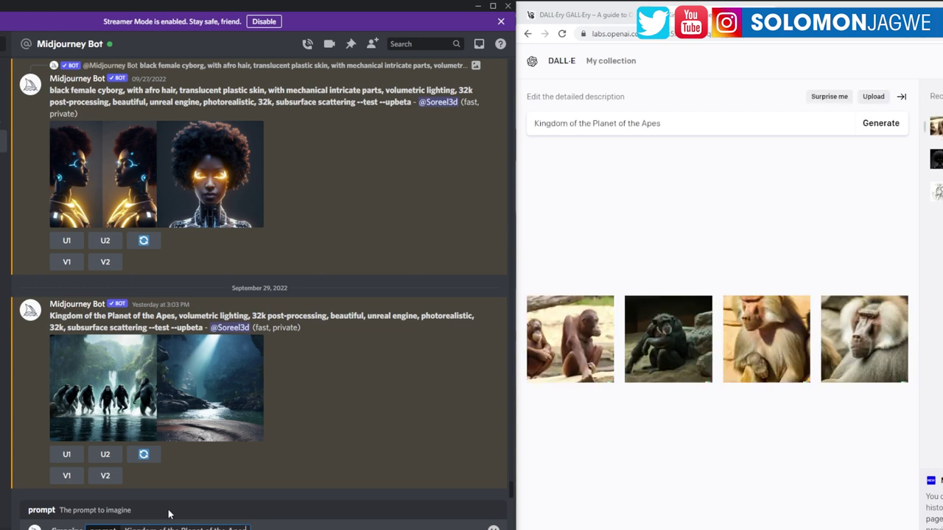
key(Return)
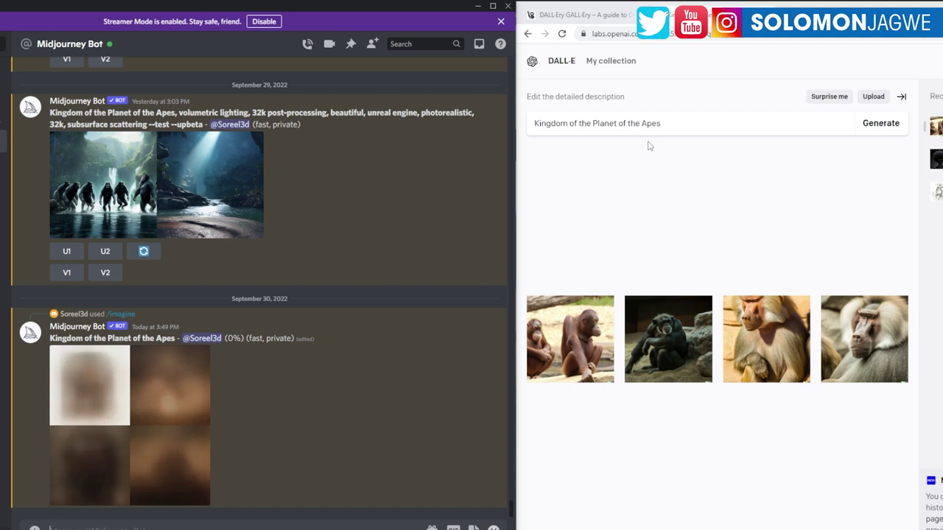
- View each of the four generated DALL·E images at full size and return to the results overview
click(593, 338)
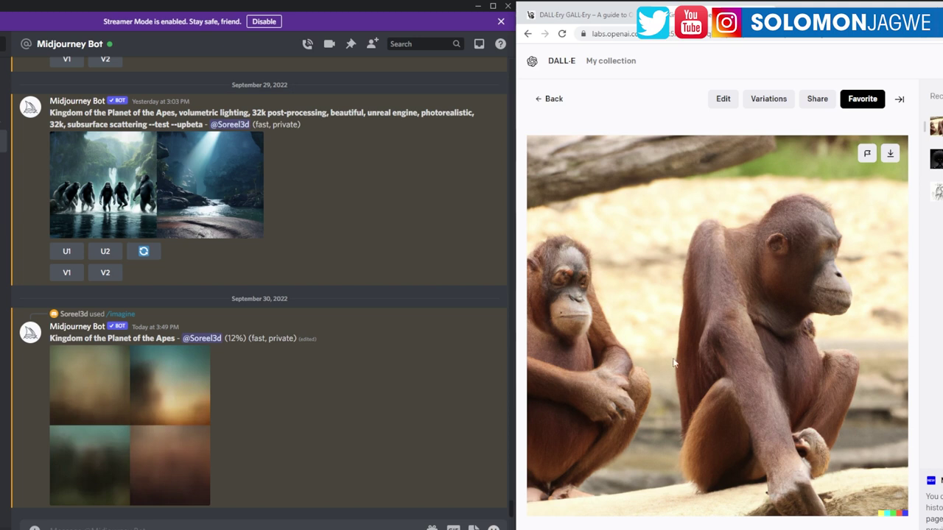
click(897, 328)
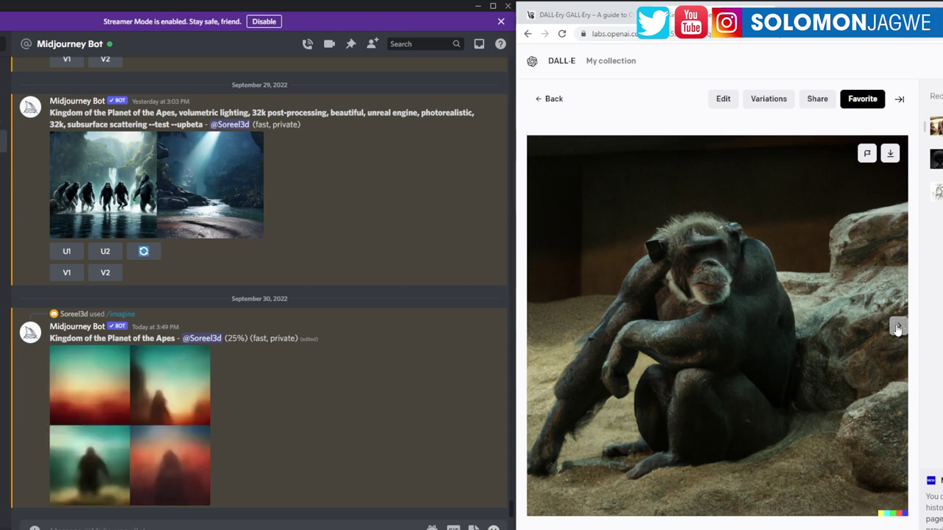
click(897, 328)
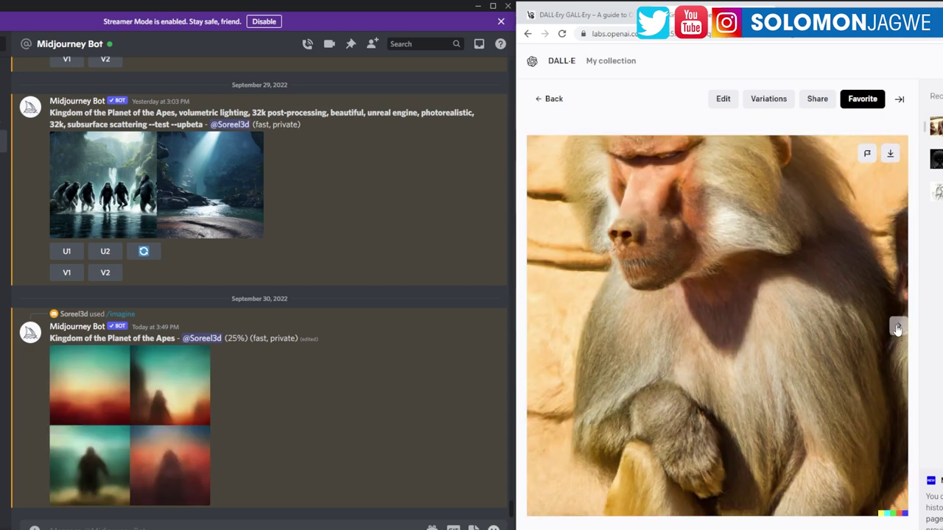
click(897, 328)
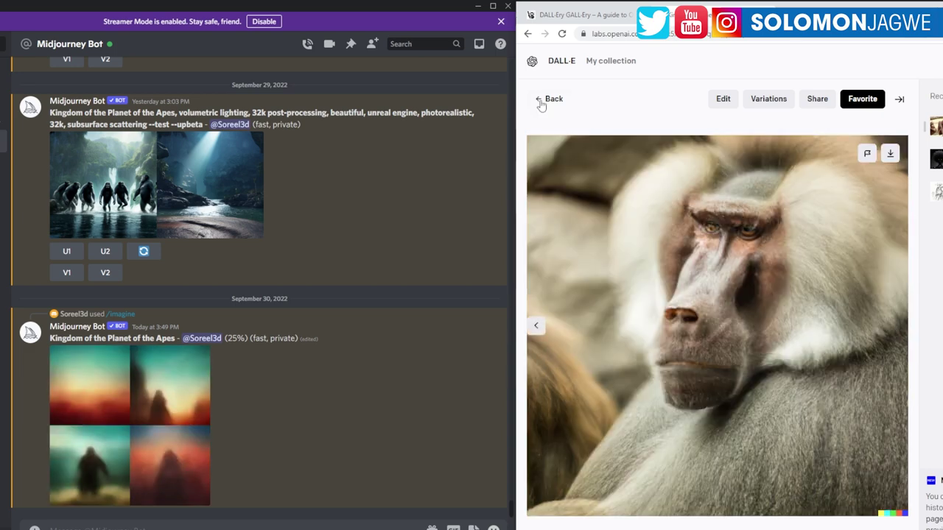
click(545, 99)
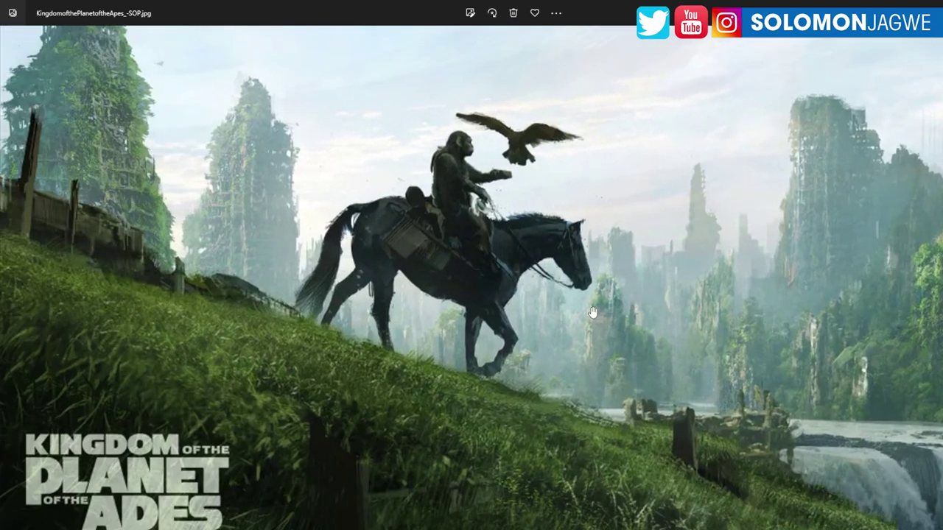
- Return to the concept art in the image viewer and inspect its rider, title, ruined buildings and waterfall for comparison
drag(465, 247, 481, 335)
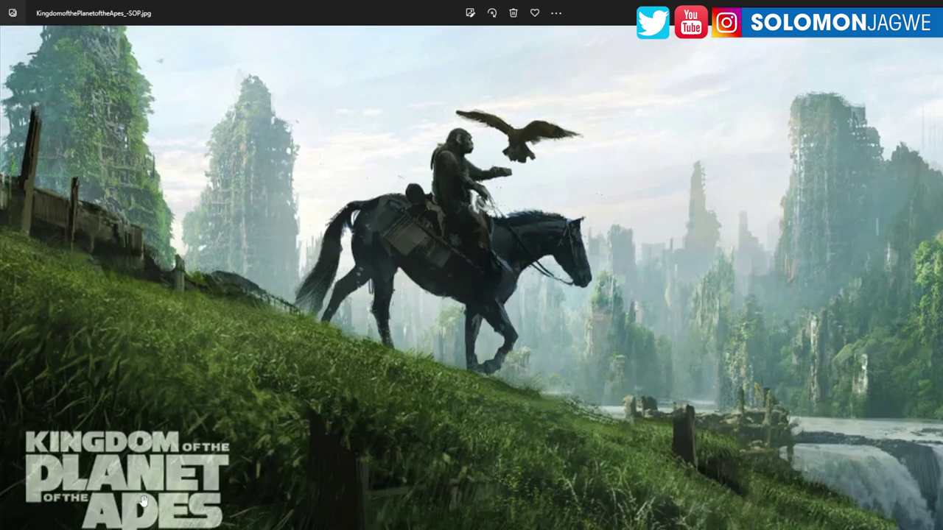
drag(682, 318, 626, 297)
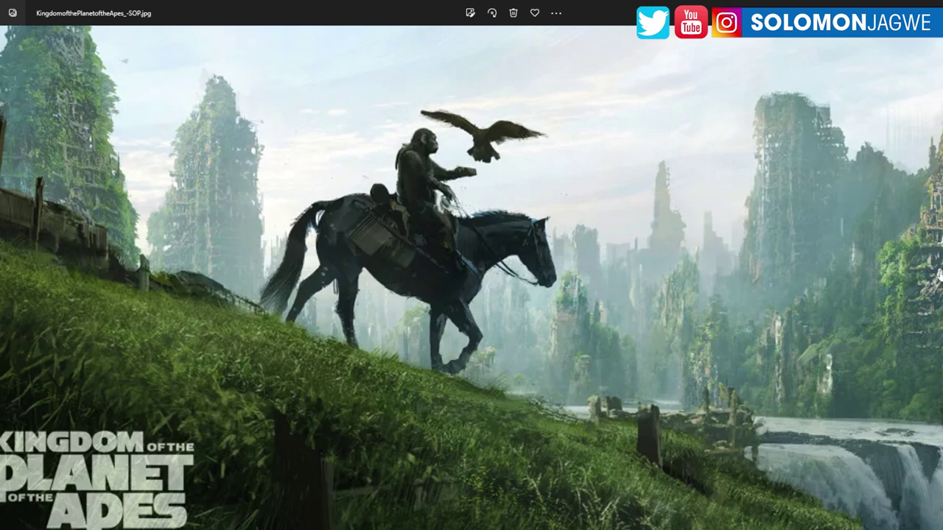
drag(501, 372, 536, 368)
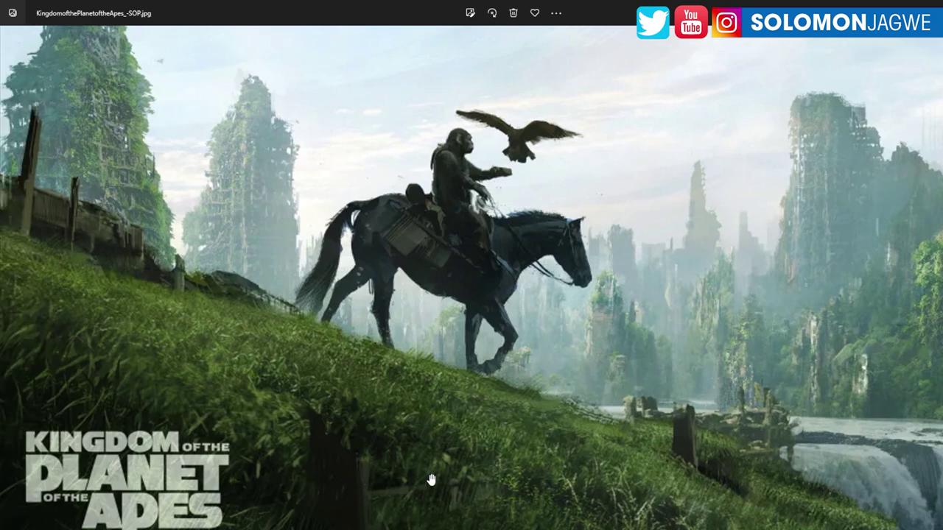
scroll(431, 479, up, 1)
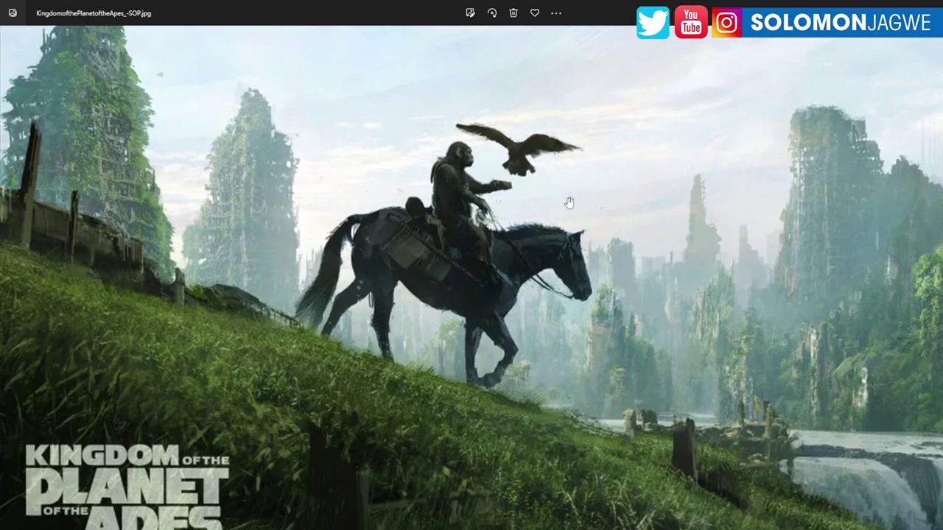
scroll(570, 201, up, 2)
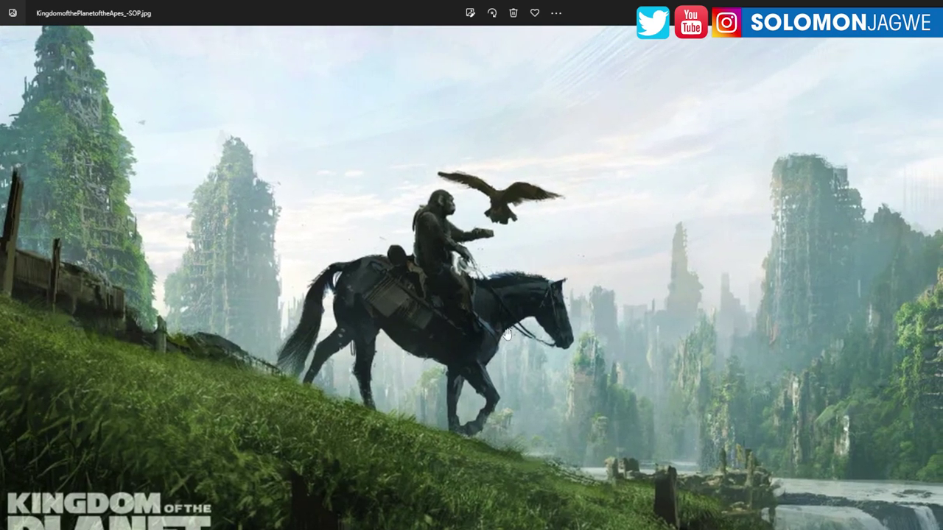
drag(475, 393, 341, 328)
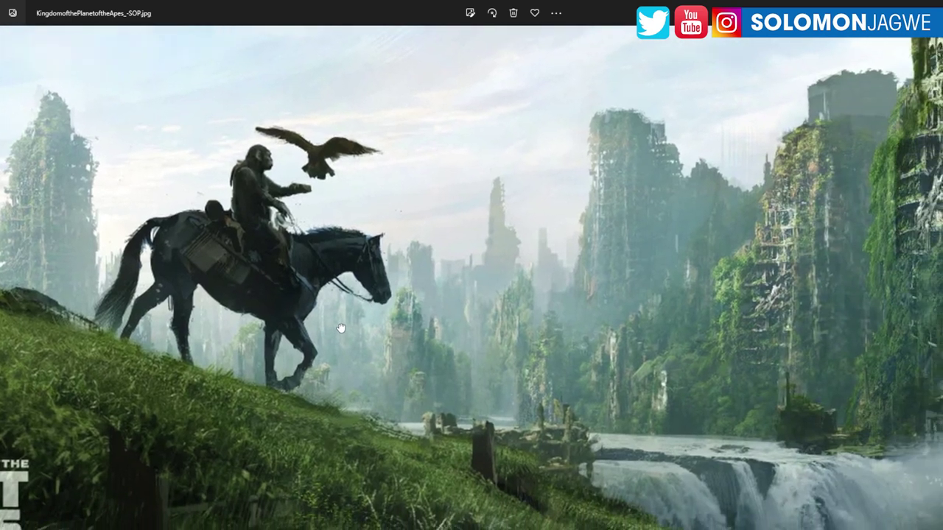
scroll(341, 329, up, 2)
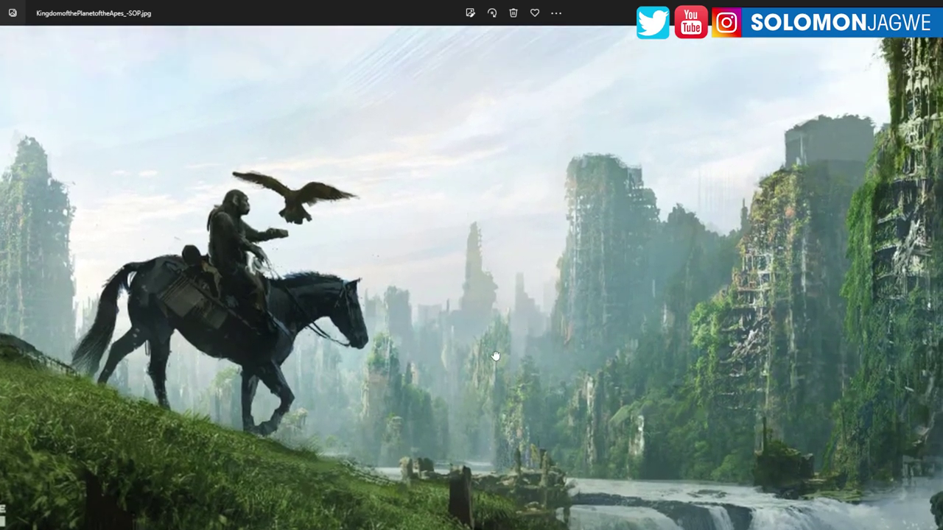
drag(495, 357, 729, 186)
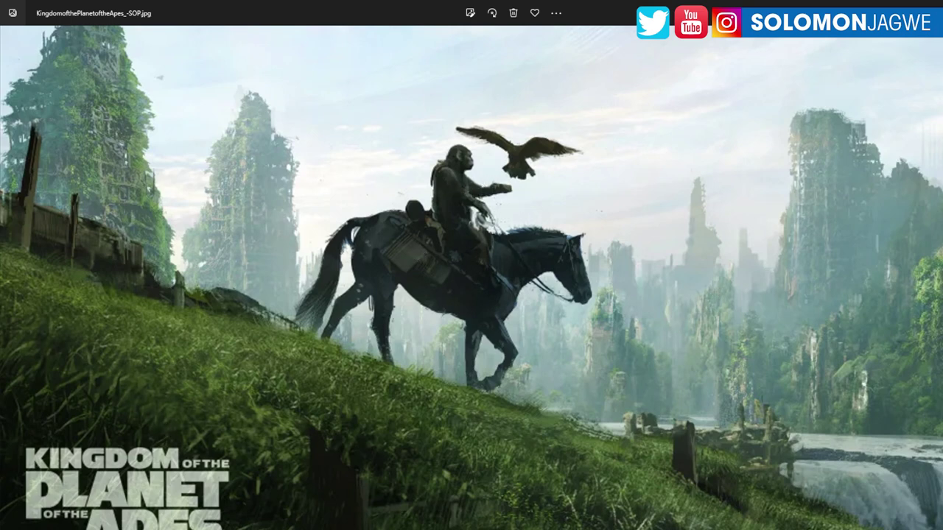
- Switch from the concept art to Discord, inspect Midjourney's enlarged four-image grid, and upscale its third image
scroll(656, 227, down, 1)
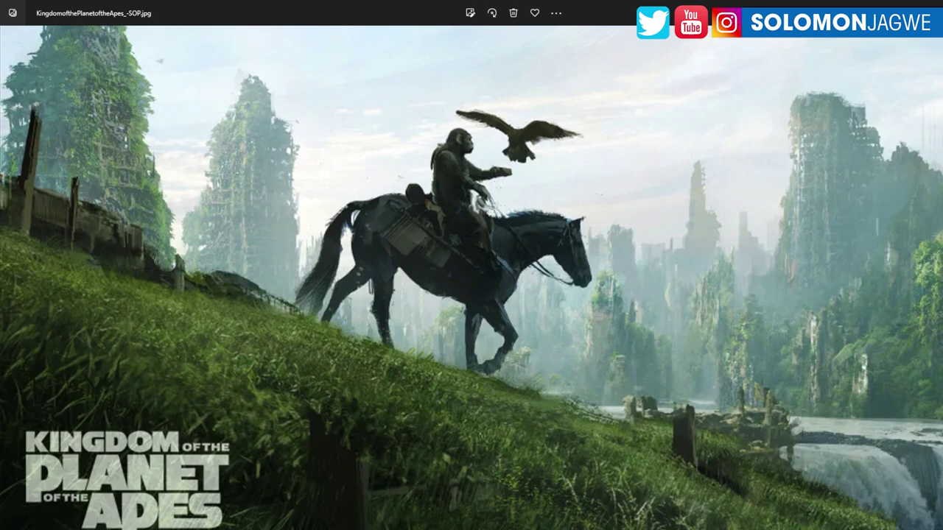
click(473, 505)
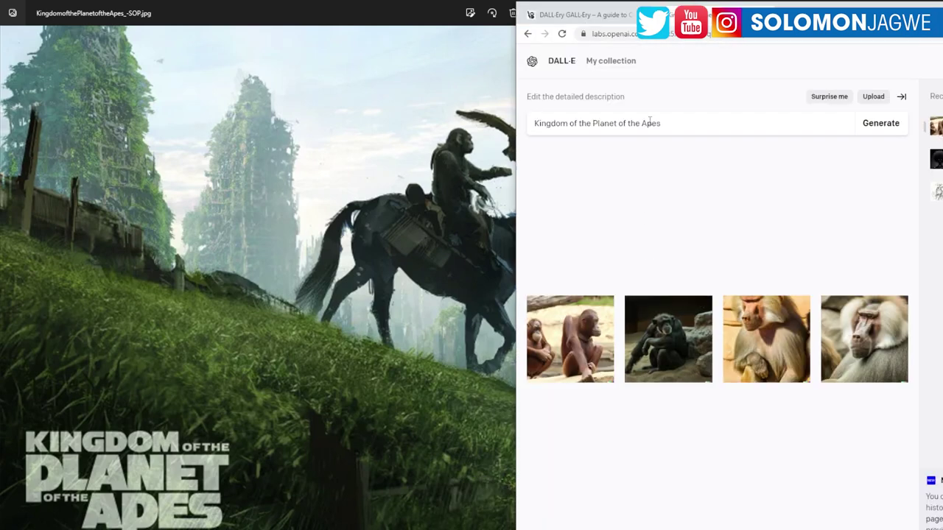
key(alt+Tab)
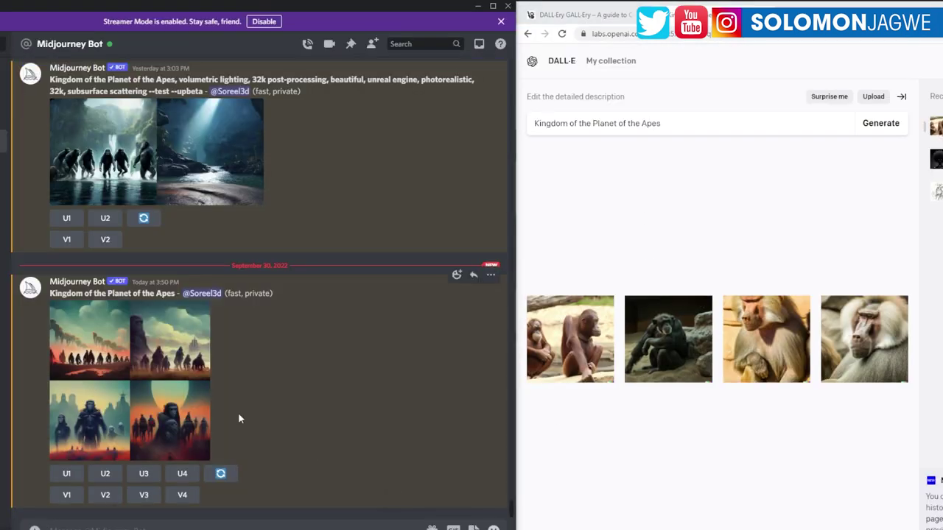
click(102, 352)
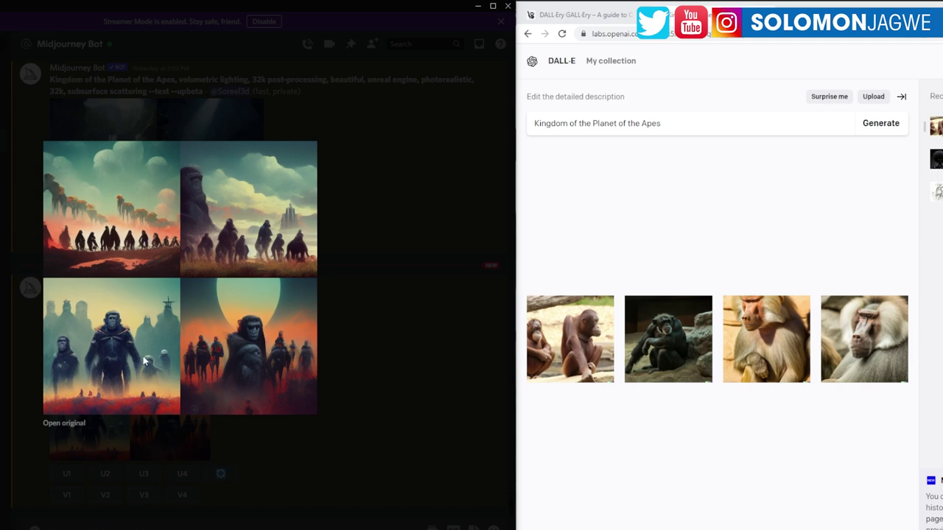
click(380, 375)
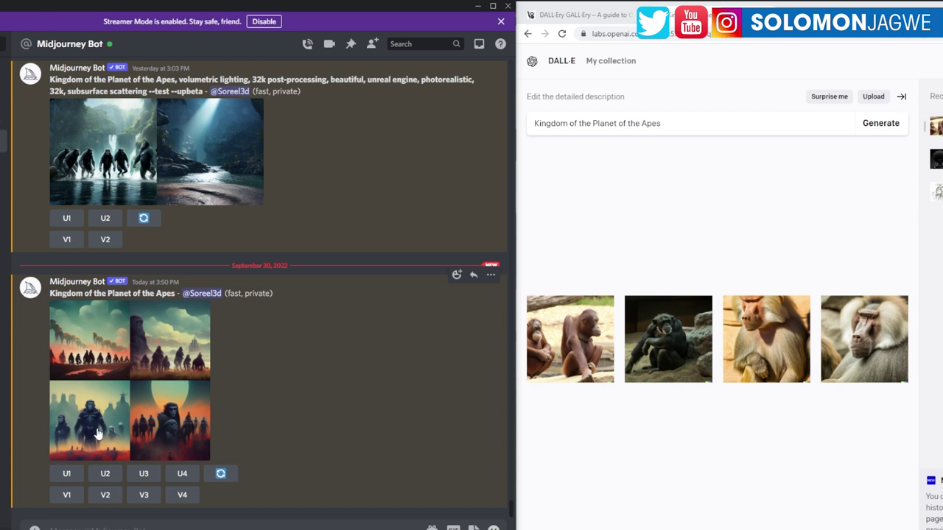
click(142, 478)
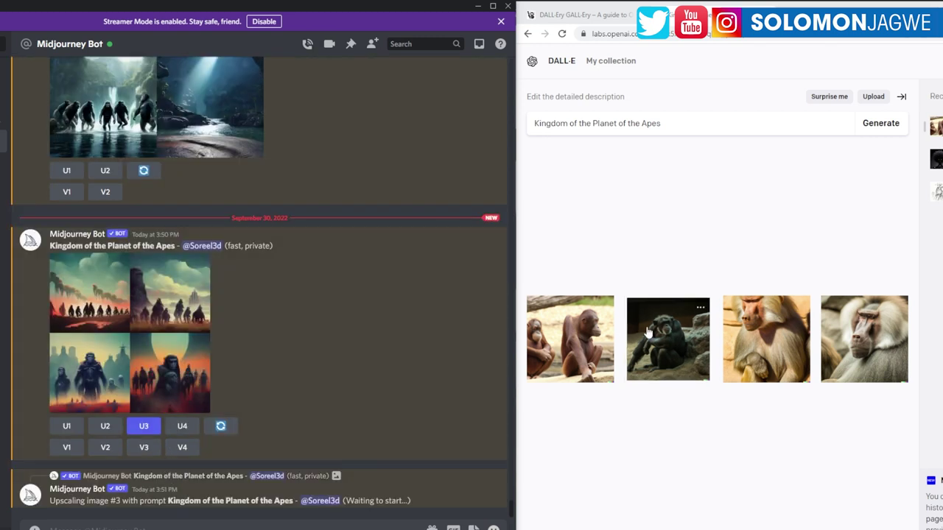
- Check the quick actions available for the second DALL·E image, and examine the enlarged Midjourney grid again for comparison
click(699, 308)
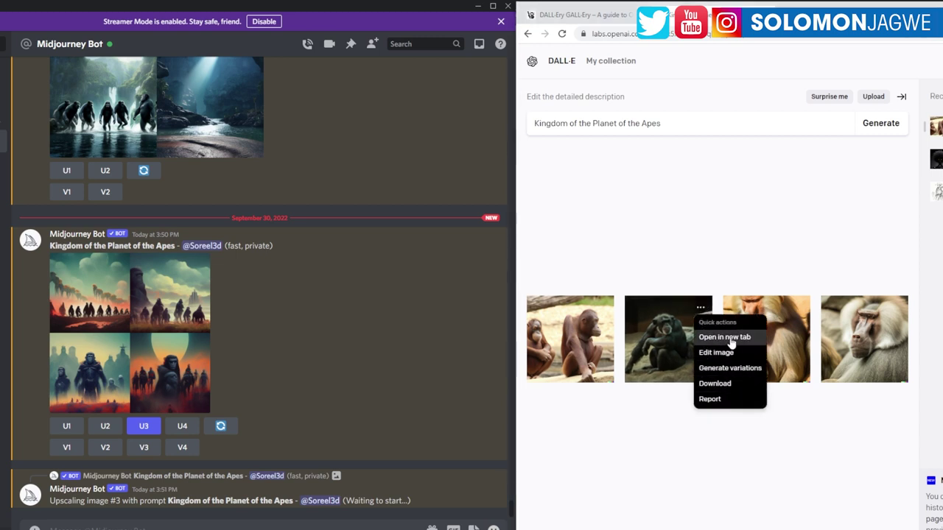
click(775, 418)
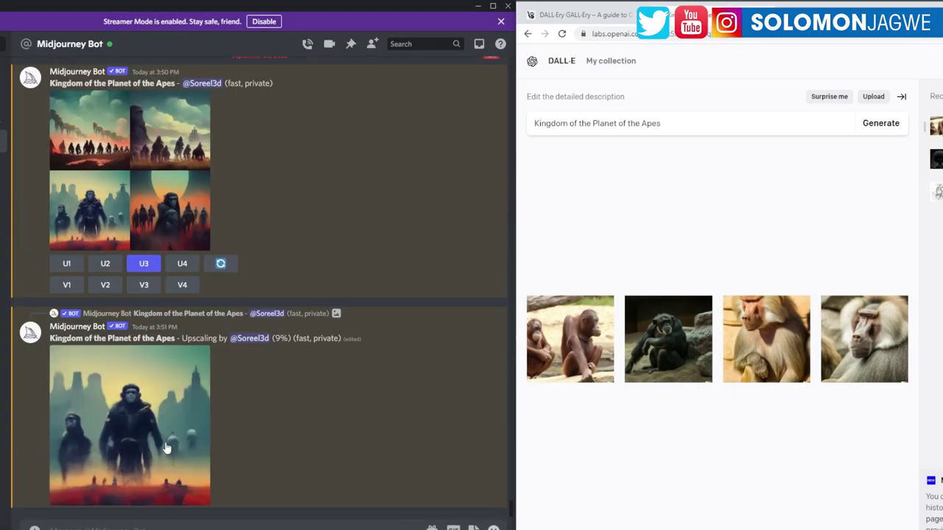
click(99, 224)
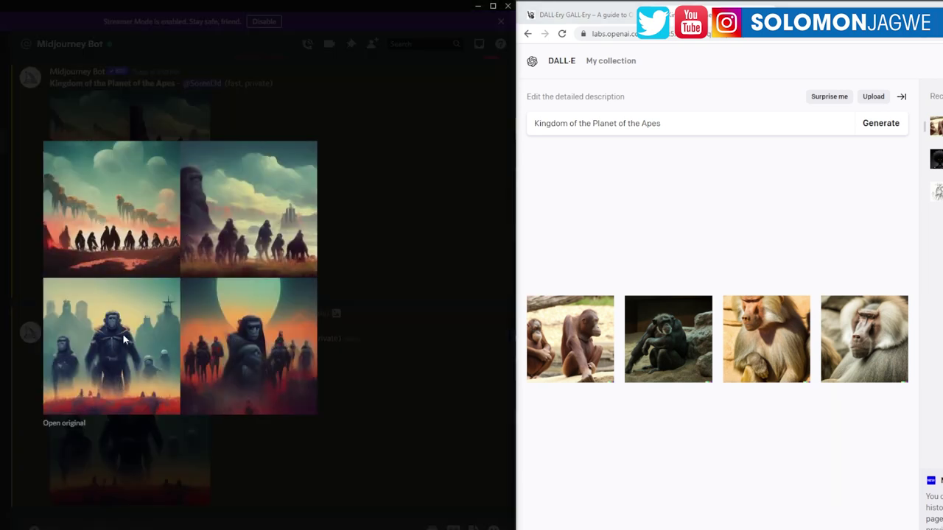
click(301, 458)
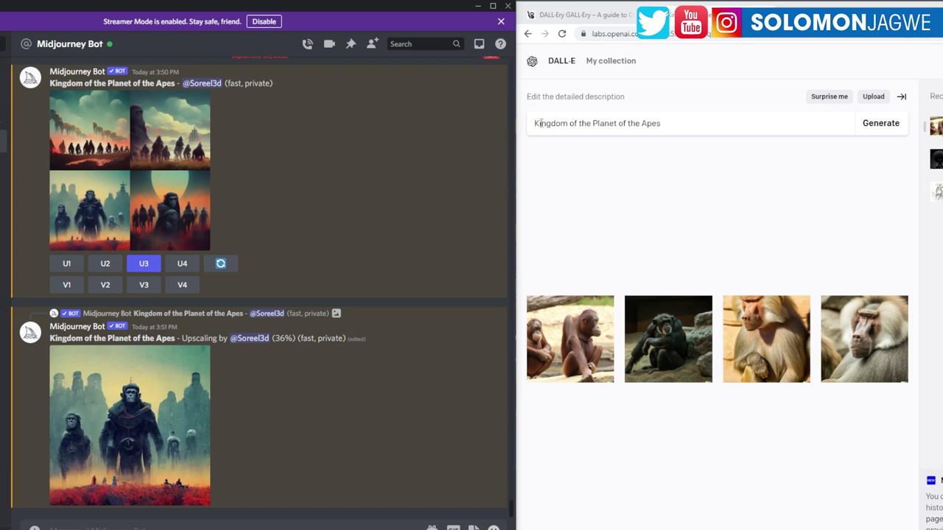
- Replace the DALL·E description with "an ape riding a horse, with a gun, in a desolate planet, with green tint, volumetric lighting, sad mood"
drag(672, 126, 522, 129)
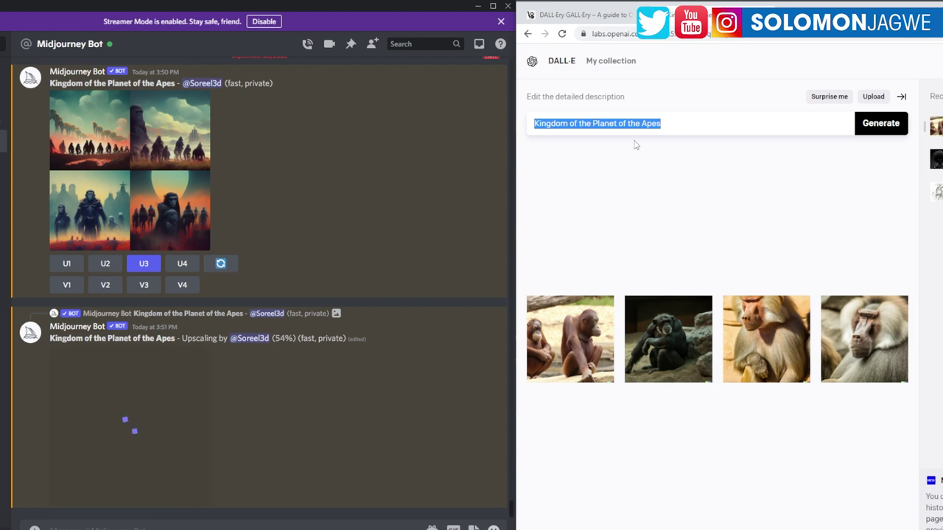
text(an ape ri)
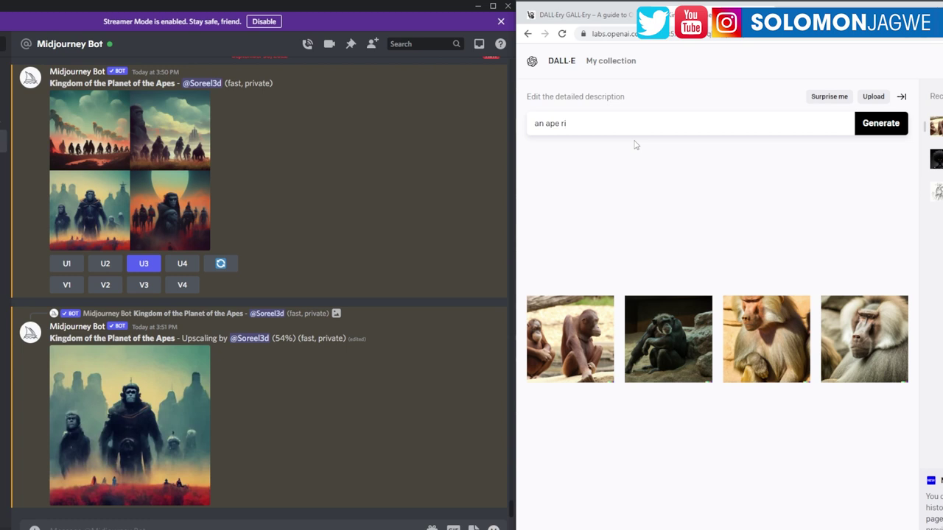
text(ding a horse, with a gun, in a)
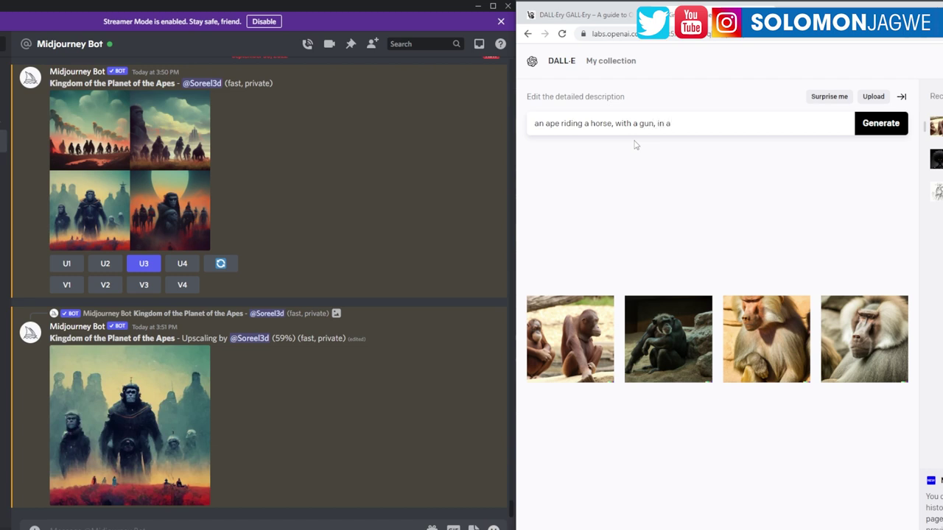
text( desolate planet, with gree)
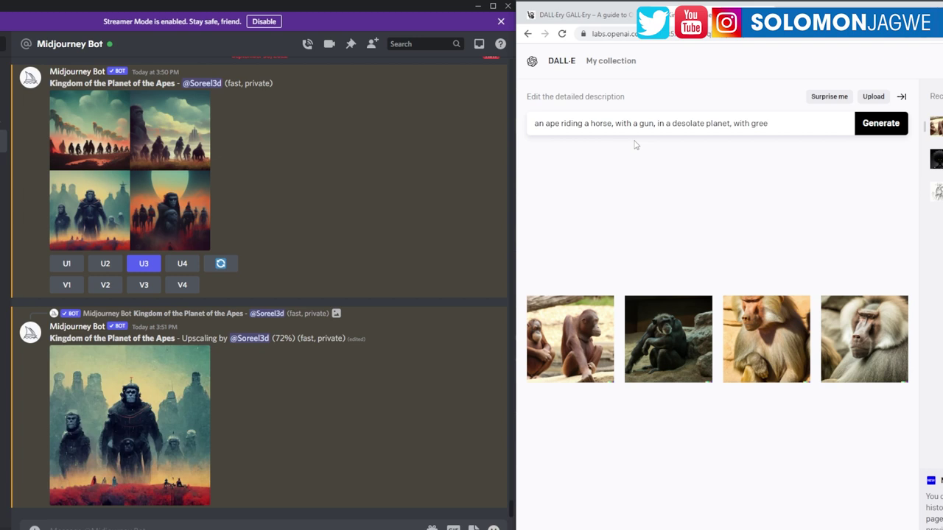
text(n tint,)
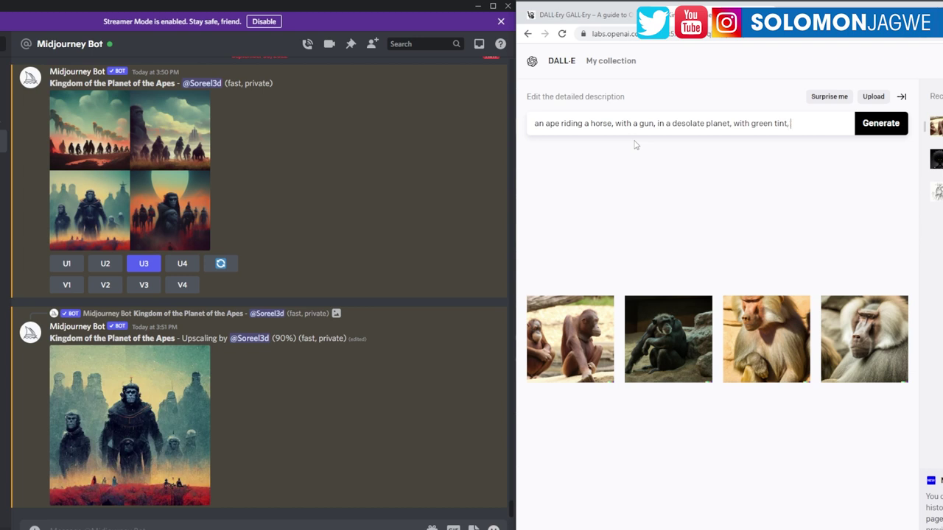
text(volumetric lighting)
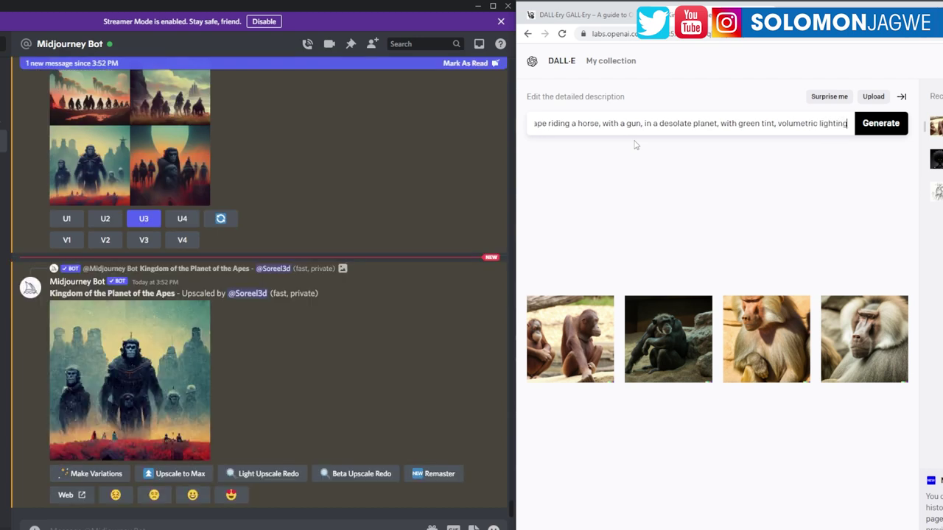
text(,)
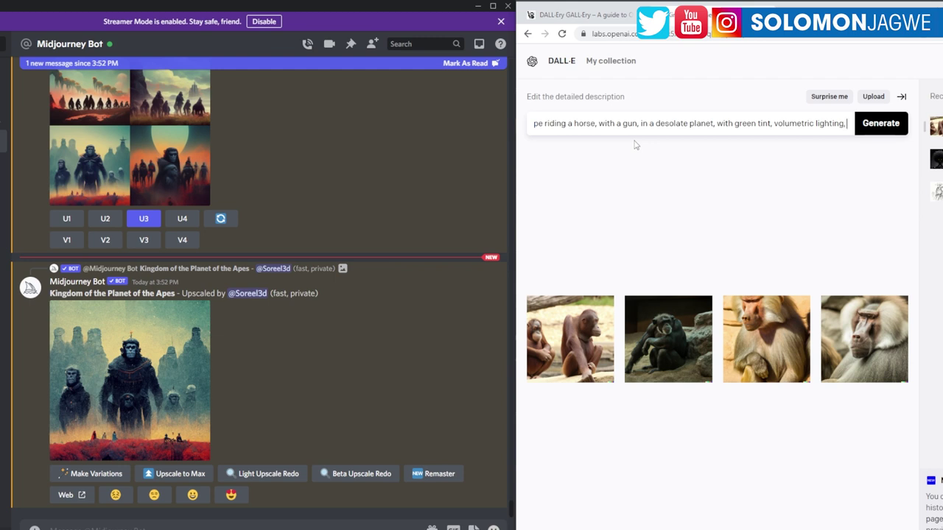
text(sad m)
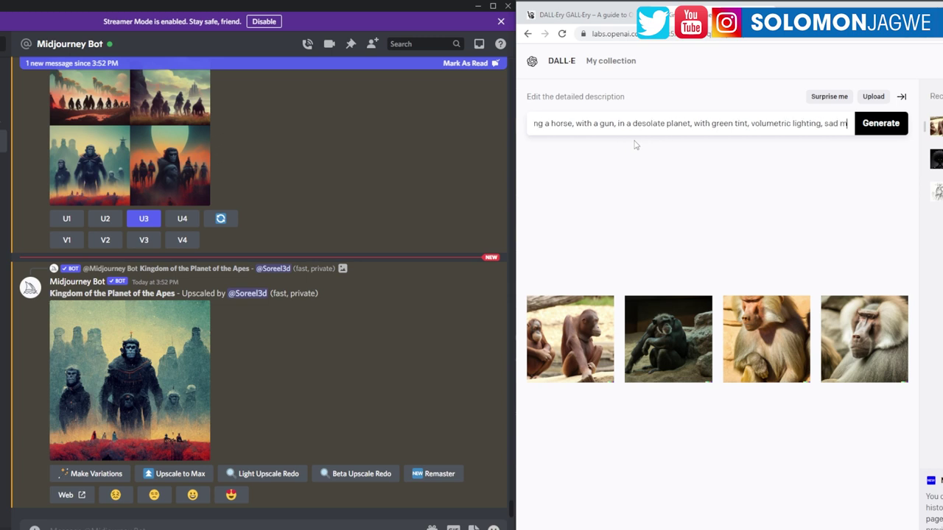
text(ood)
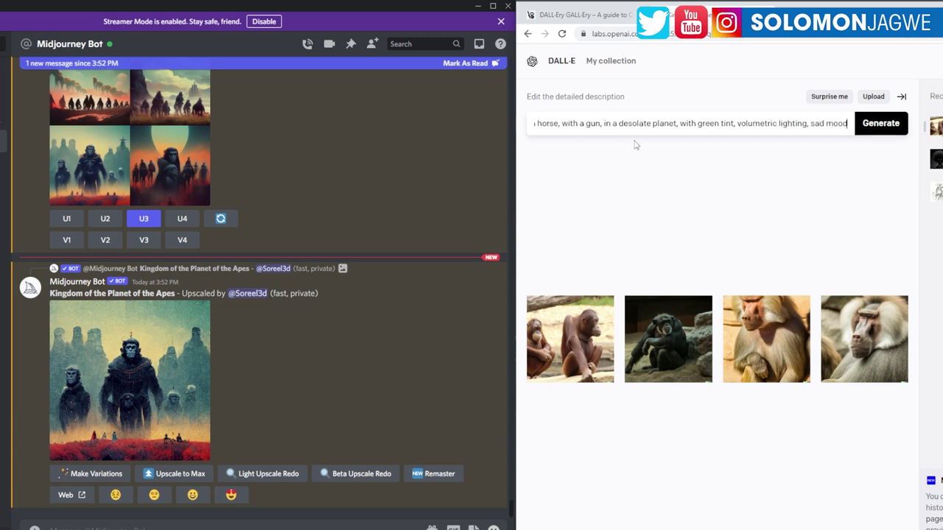
- Copy the full DALL·E description and submit it to Midjourney Bot in Discord as an /imagine prompt
key(ctrl+a)
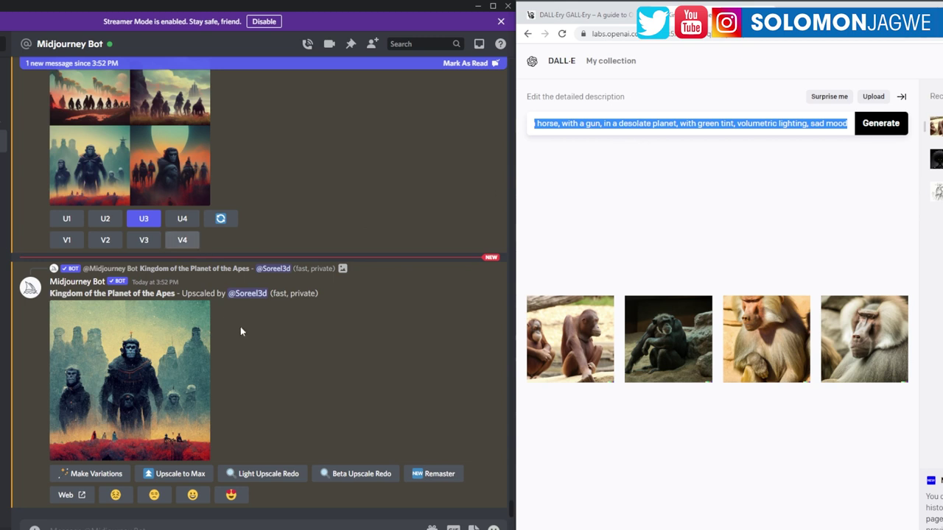
click(156, 524)
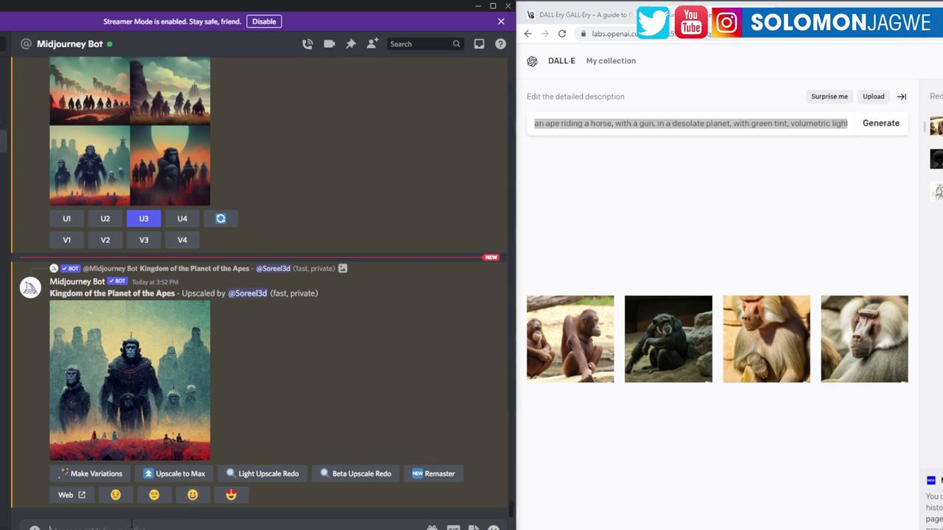
text(/)
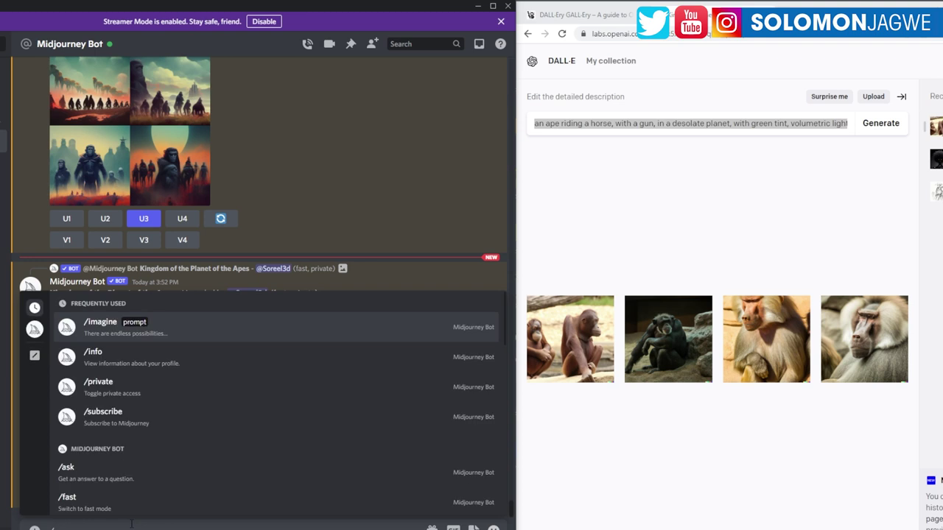
click(109, 334)
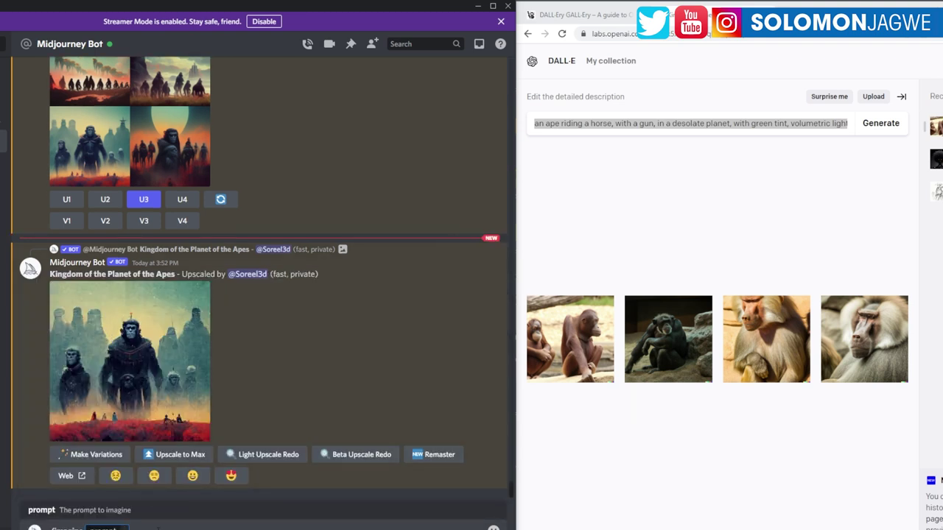
key(ctrl+v)
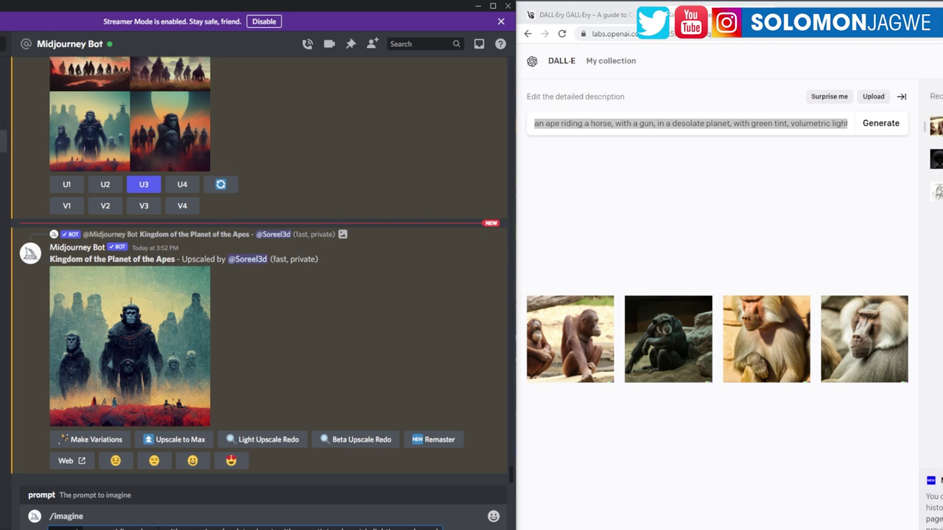
key(Return)
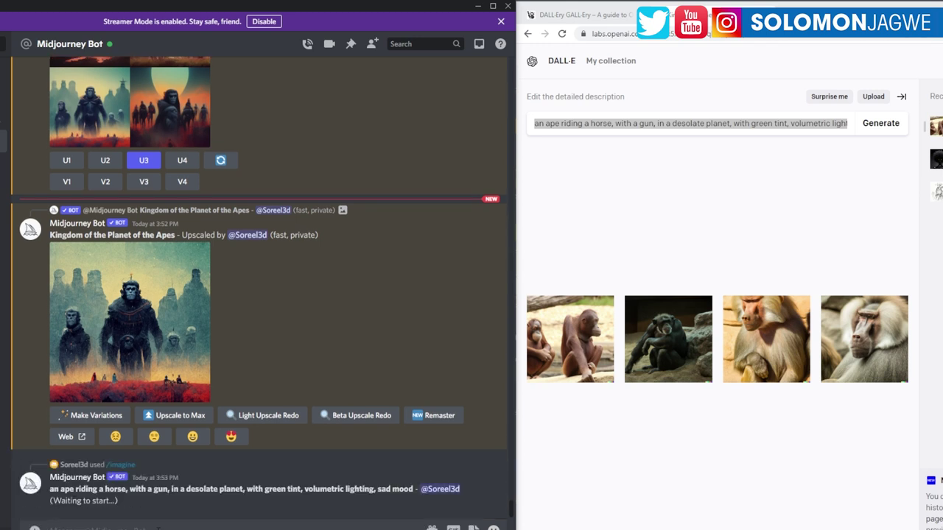
- Enlarge the upscaled Midjourney image and place the concept art window beside it to compare the two
click(133, 318)
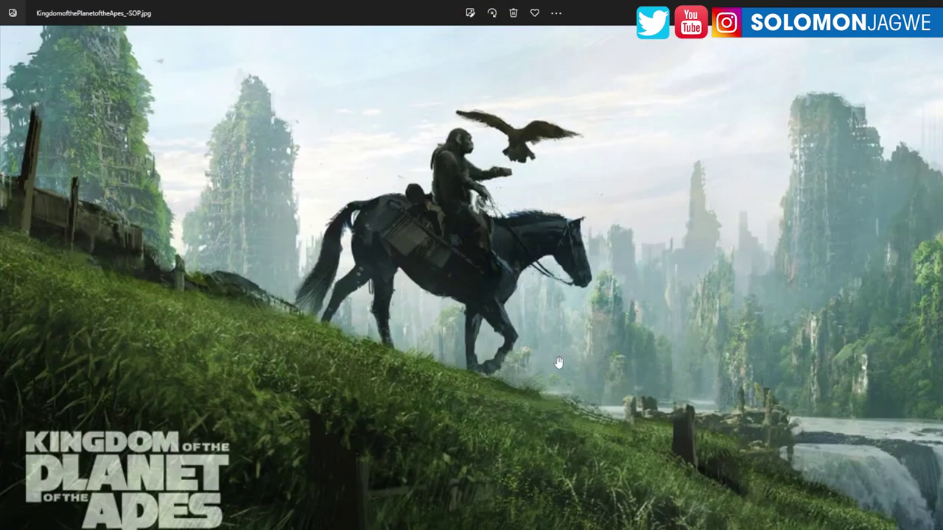
key(Escape)
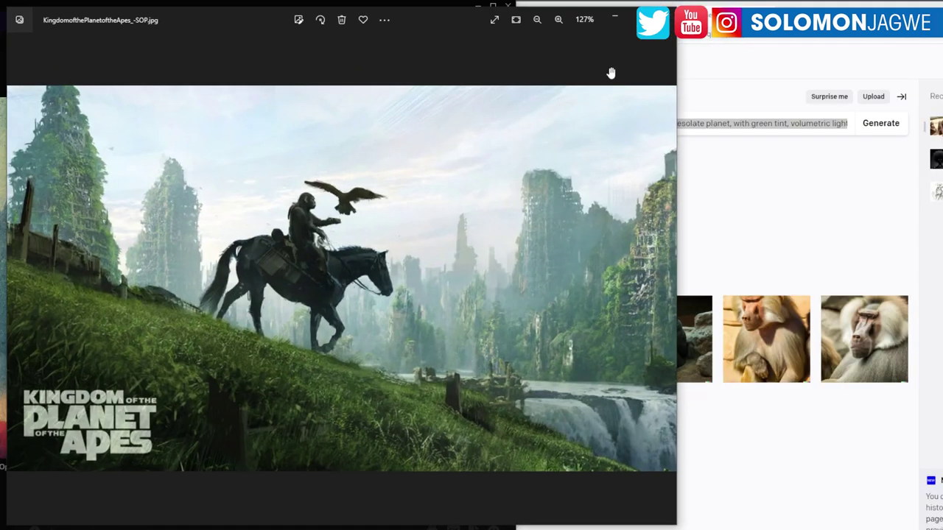
drag(415, 17, 784, 39)
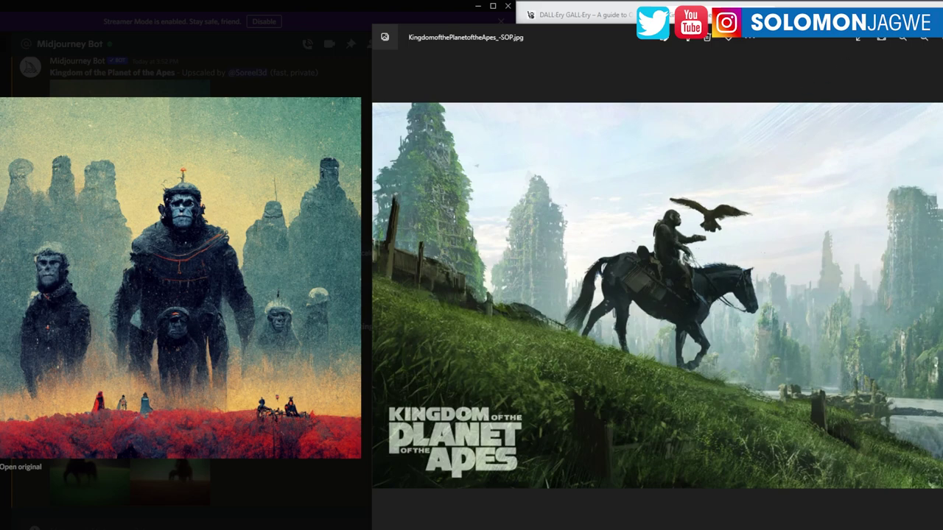
- Put away the concept art, generate DALL·E images from the ape-riding-a-horse description, and close the enlarged Midjourney image
key(Escape)
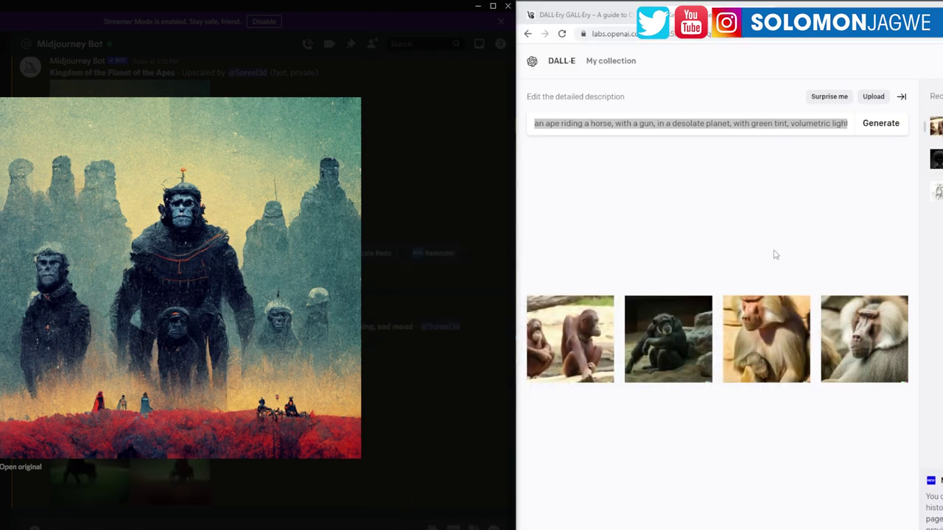
click(891, 127)
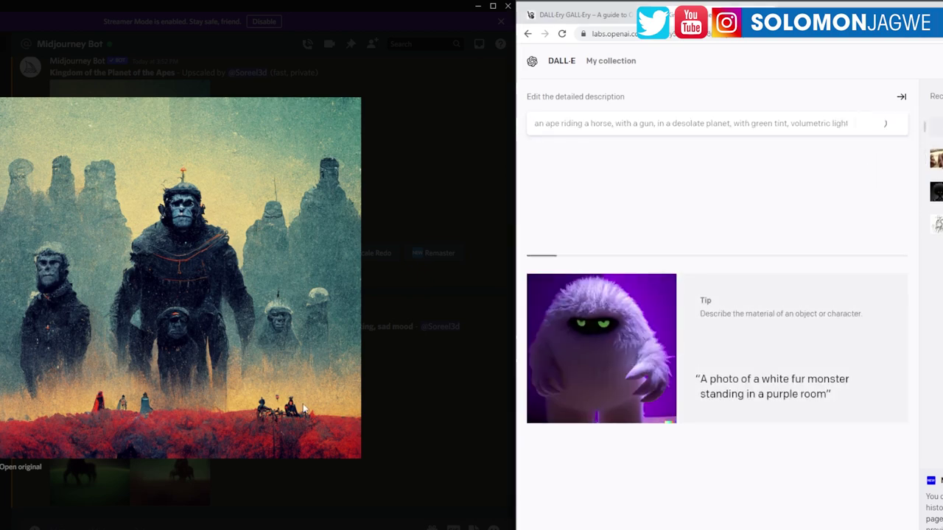
click(413, 309)
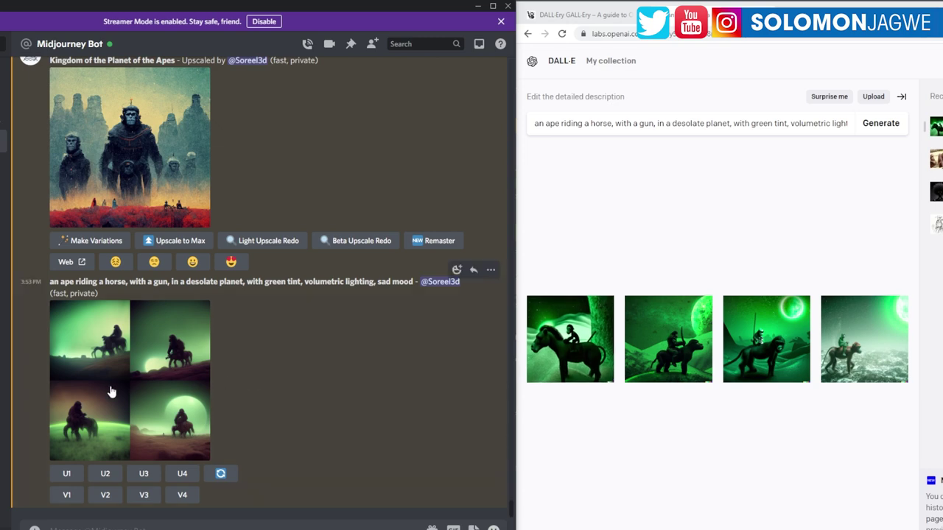
- View each of the four DALL·E images of the ape riding a horse at full size
click(589, 348)
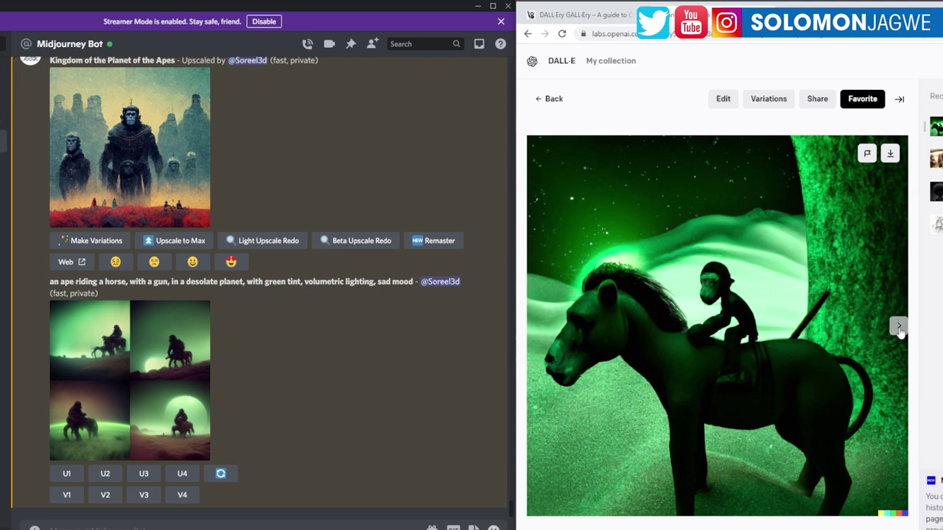
click(898, 329)
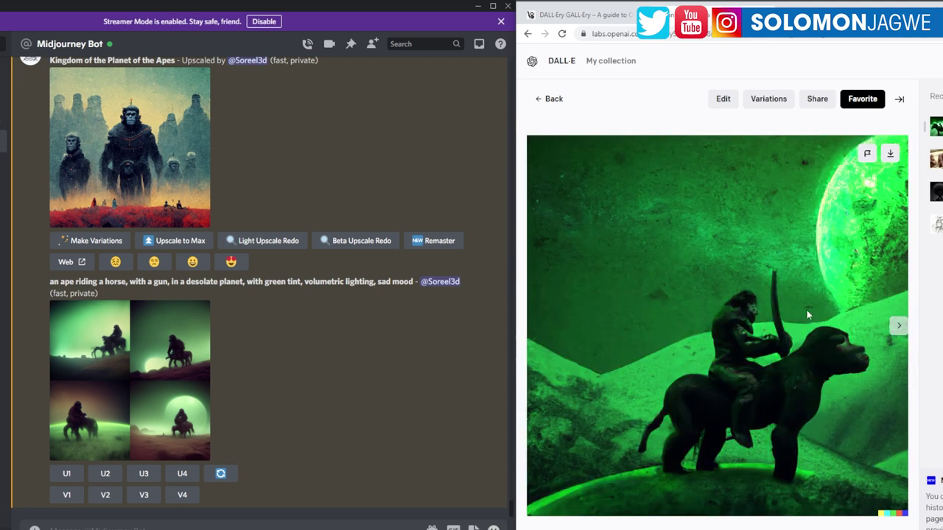
click(899, 328)
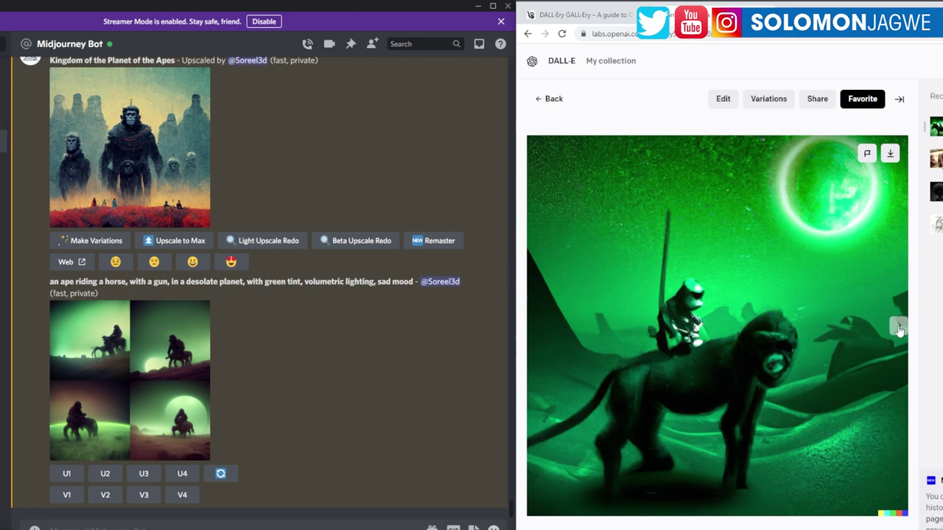
click(899, 328)
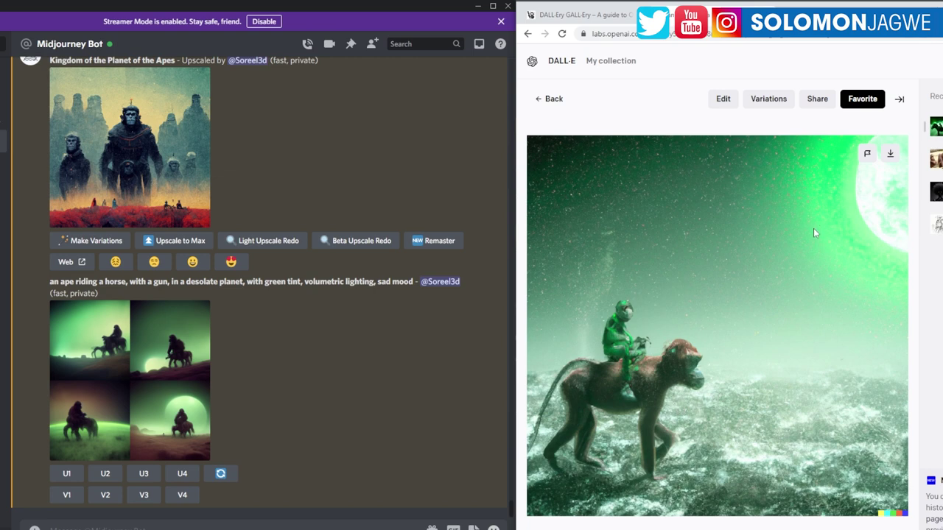
- Enlarge the green-tinted Midjourney grid of the ape riding a horse to examine it, and close it again
click(93, 344)
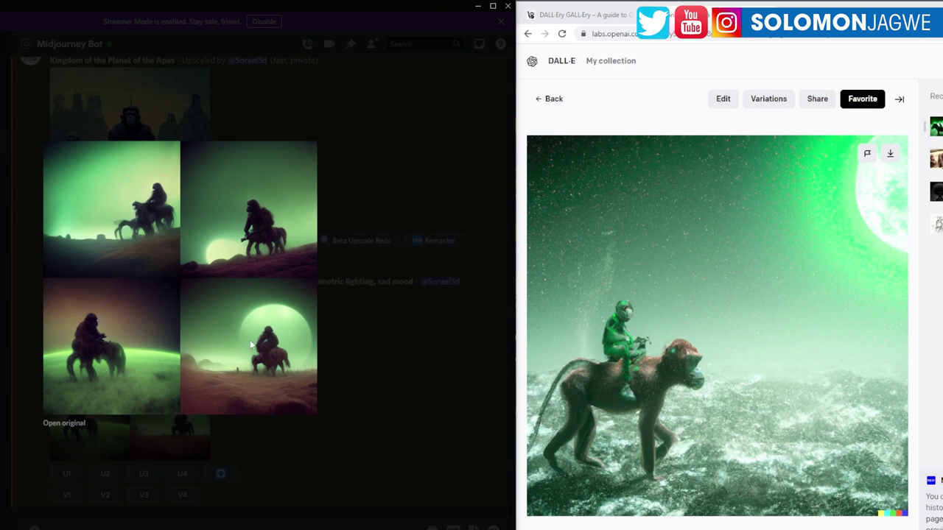
click(370, 346)
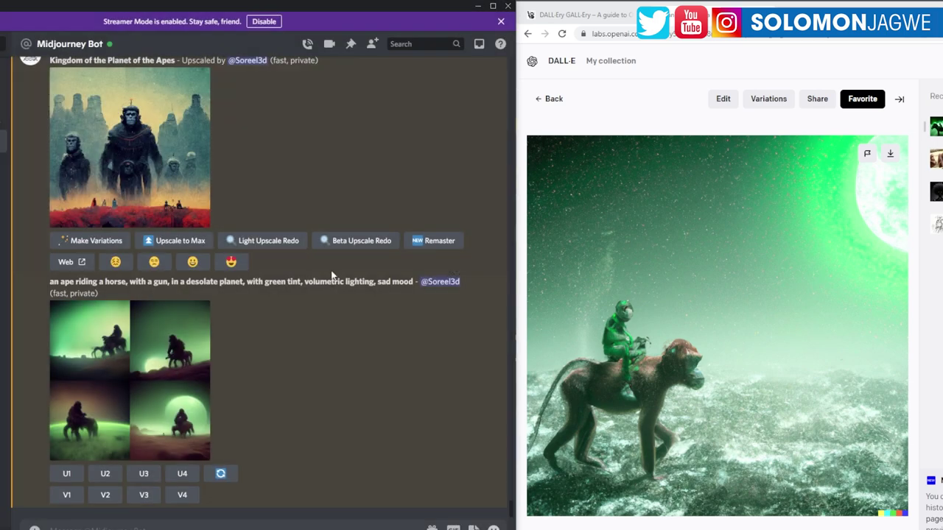
- Start a new /imagine prompt with the keywords from "volumetric lighting" through "--test --upbeta" copied from the September 29 Midjourney prompt
scroll(330, 269, up, 6)
scroll(327, 277, up, 3)
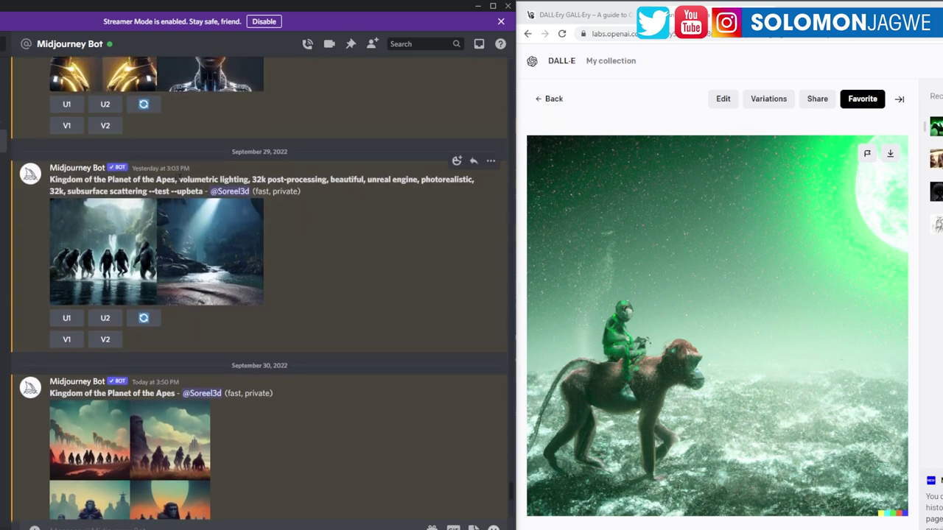
drag(179, 179, 208, 191)
right_click(189, 181)
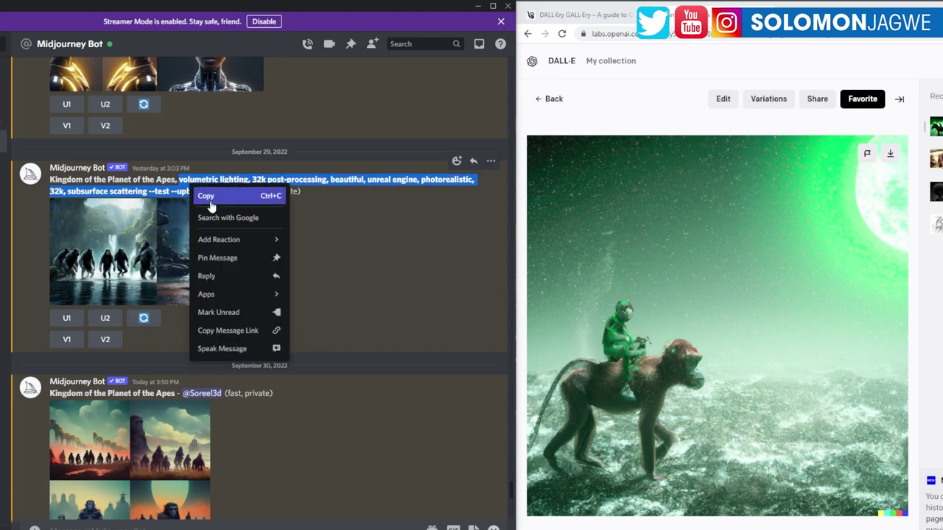
click(213, 197)
scroll(331, 365, down, 8)
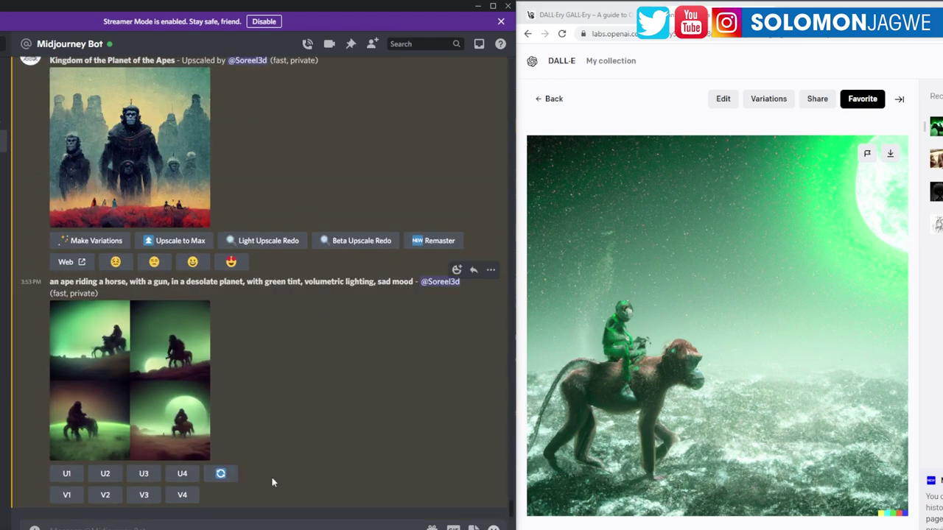
click(271, 525)
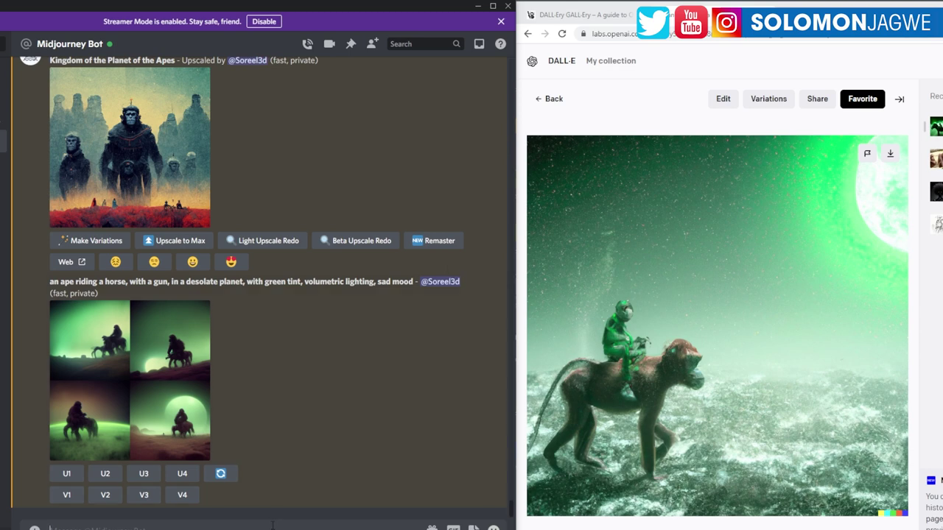
text(/)
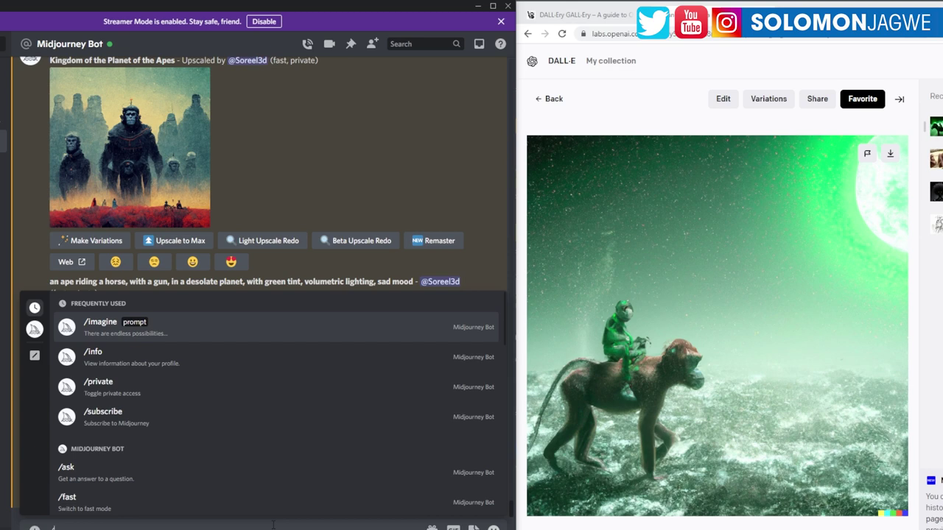
key(Tab)
key(ctrl+v)
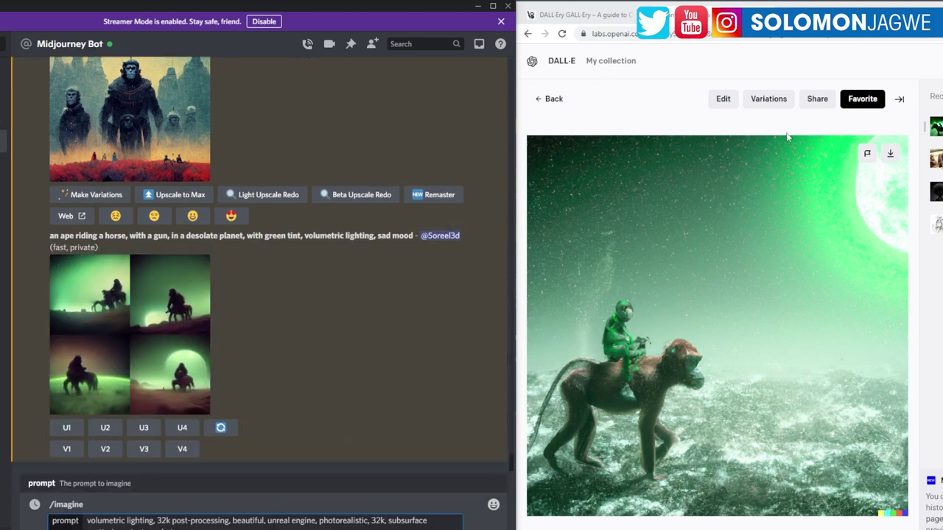
- Copy "an ape riding a horse, with a gun, in a desolate planet," from the DALL·E description and insert it before "volumetric lighting" in the /imagine prompt
click(551, 101)
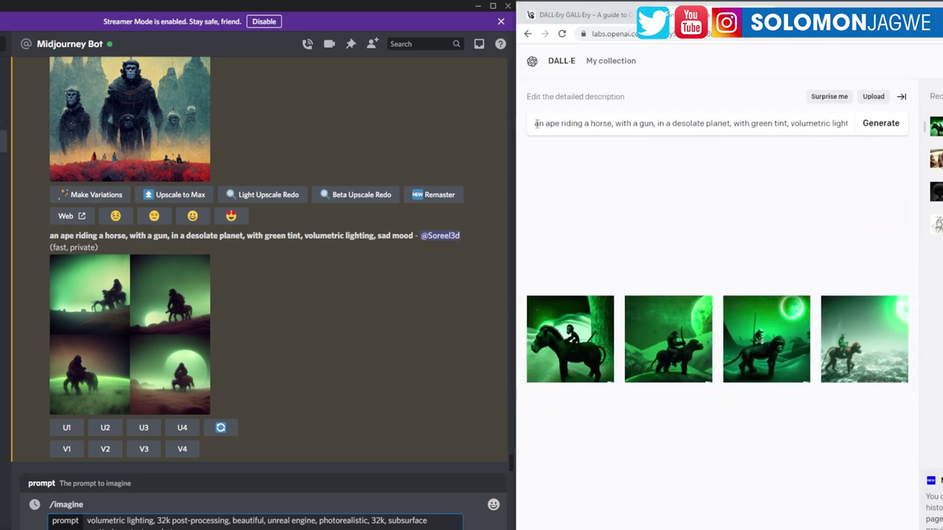
drag(535, 123, 732, 125)
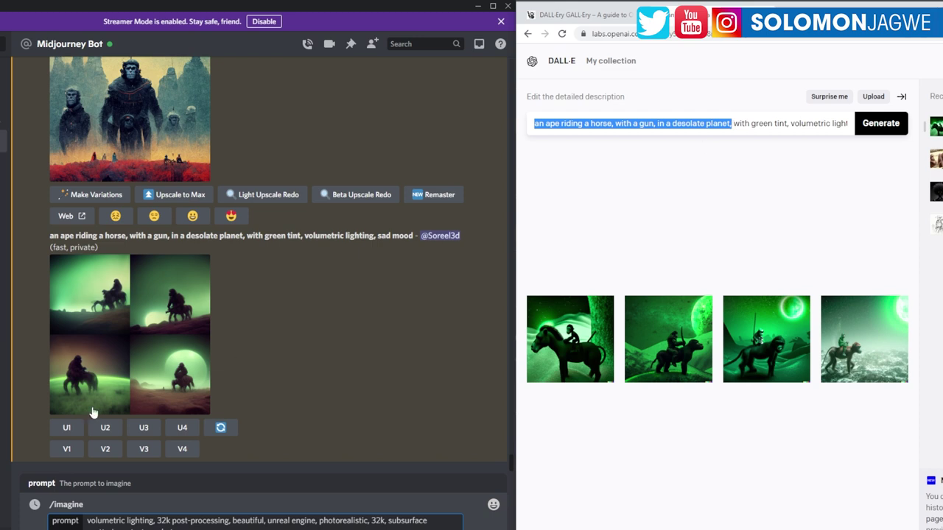
click(87, 521)
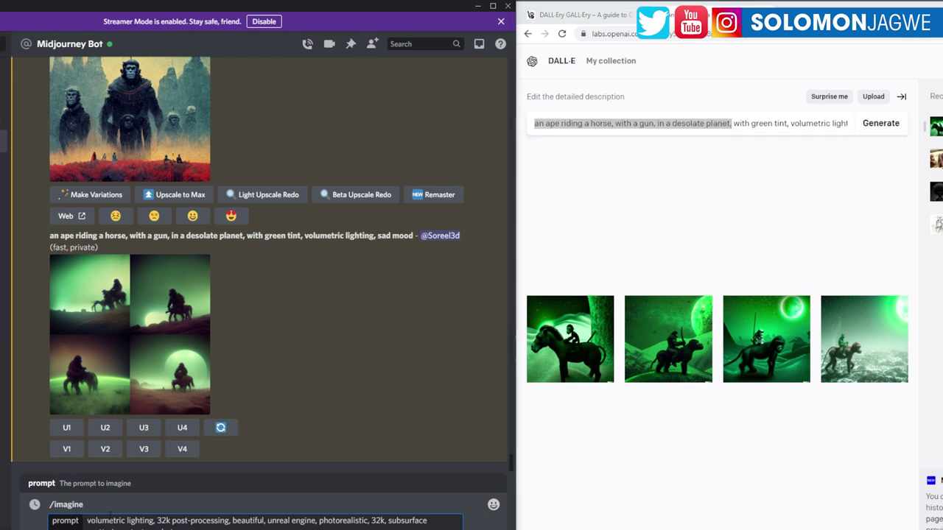
key(ctrl+v)
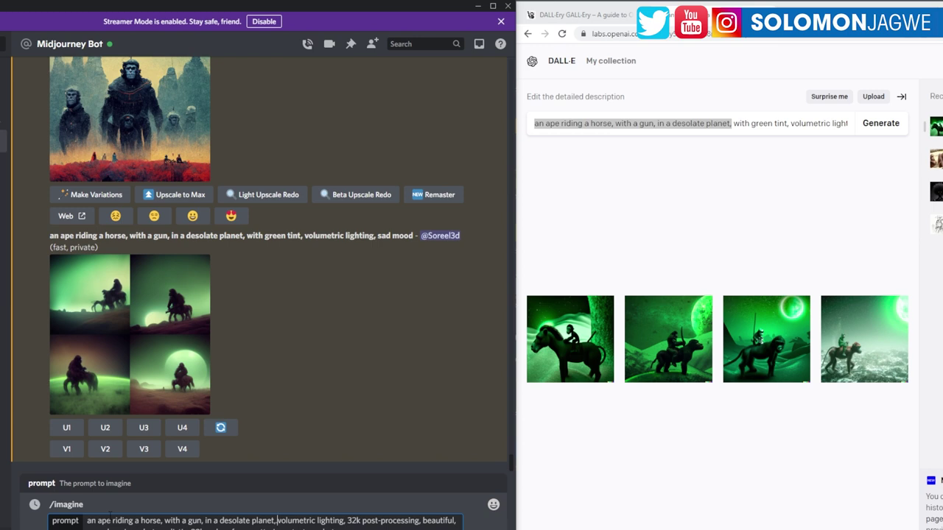
key(Delete)
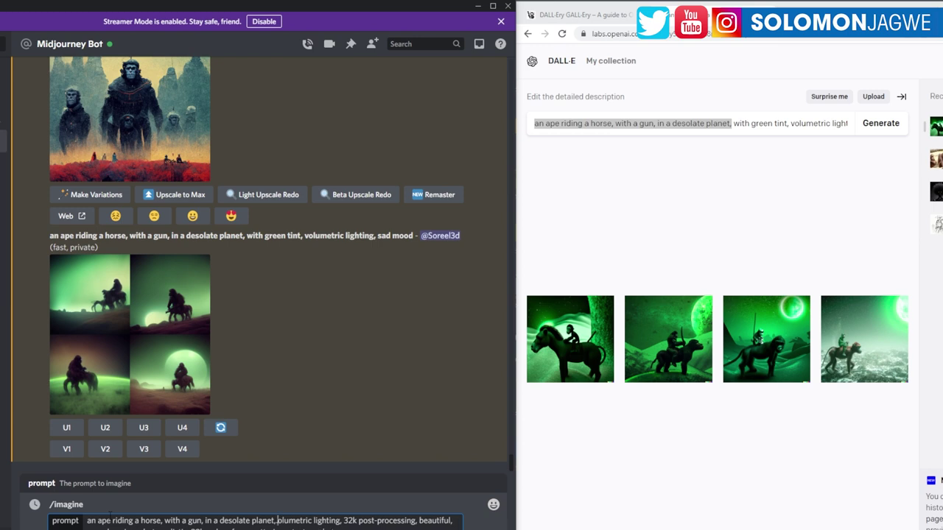
text(v)
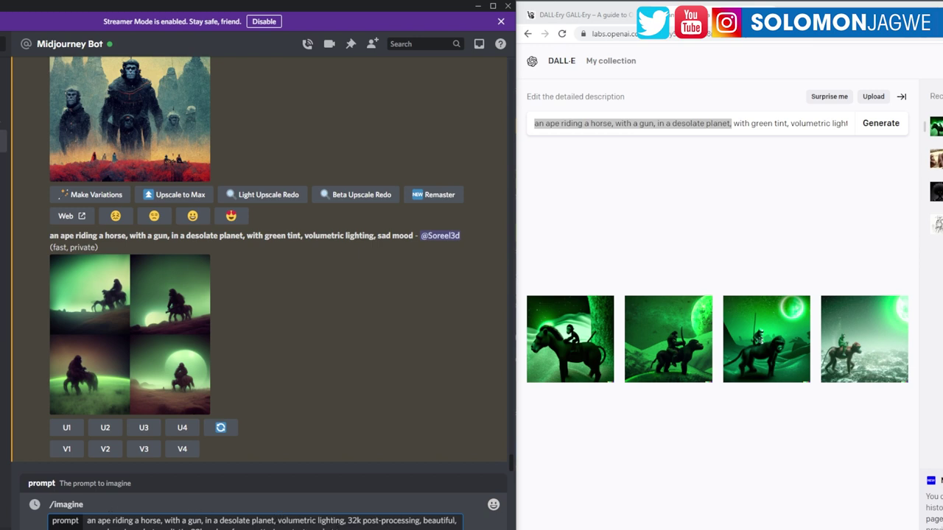
- Copy the combined /imagine prompt text and submit the prompt to Midjourney Bot
drag(286, 529, 52, 524)
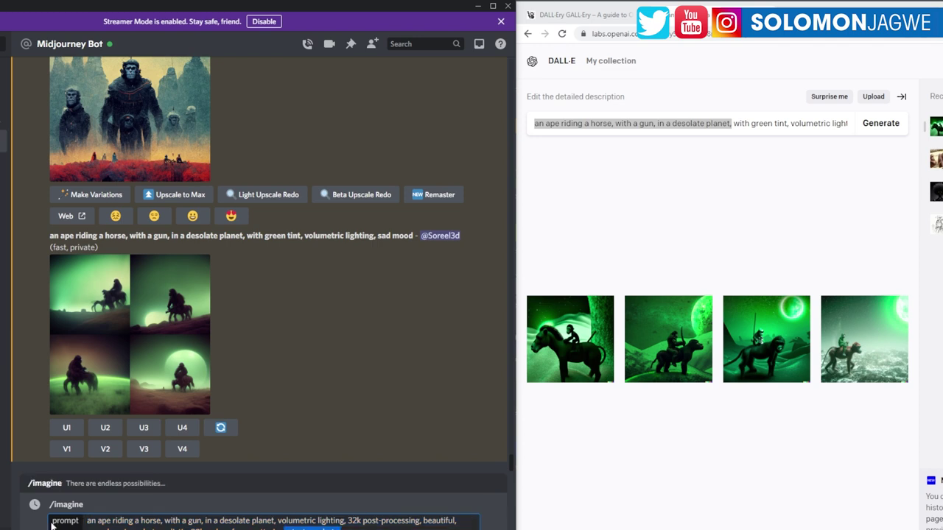
key(Right)
key(ctrl+shift+Left)
key(ctrl+shift+Left)
key(ctrl+shift+Left)
key(ctrl+shift+Left)
key(ctrl+shift+Left)
key(ctrl+shift+Left)
key(ctrl+shift+Left)
key(ctrl+shift+Left)
key(ctrl+shift+Left)
key(ctrl+shift+Left)
key(ctrl+shift+Left)
key(ctrl+shift+Left)
key(ctrl+shift+Left)
key(ctrl+shift+Left)
key(ctrl+shift+Left)
key(ctrl+shift+Left)
key(ctrl+shift+Left)
key(ctrl+shift+Left)
key(ctrl+shift+Left)
key(ctrl+shift+Left)
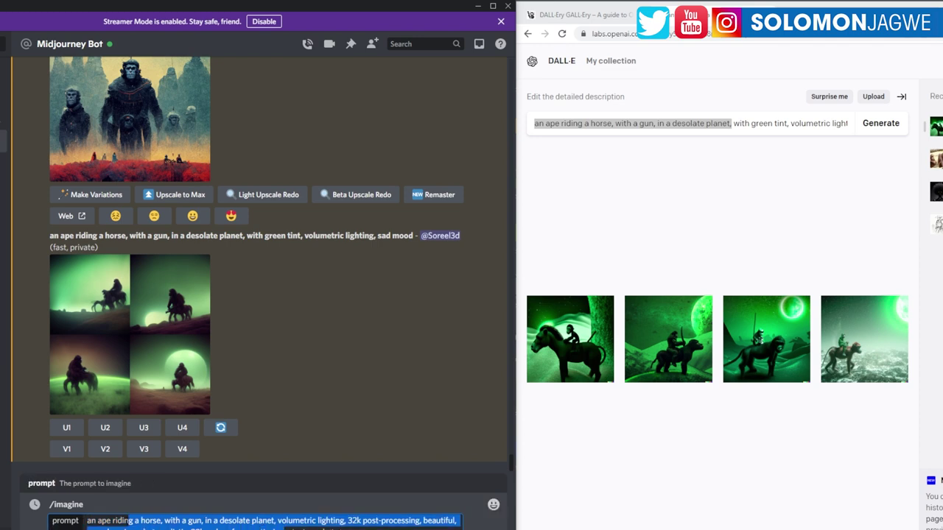
right_click(122, 518)
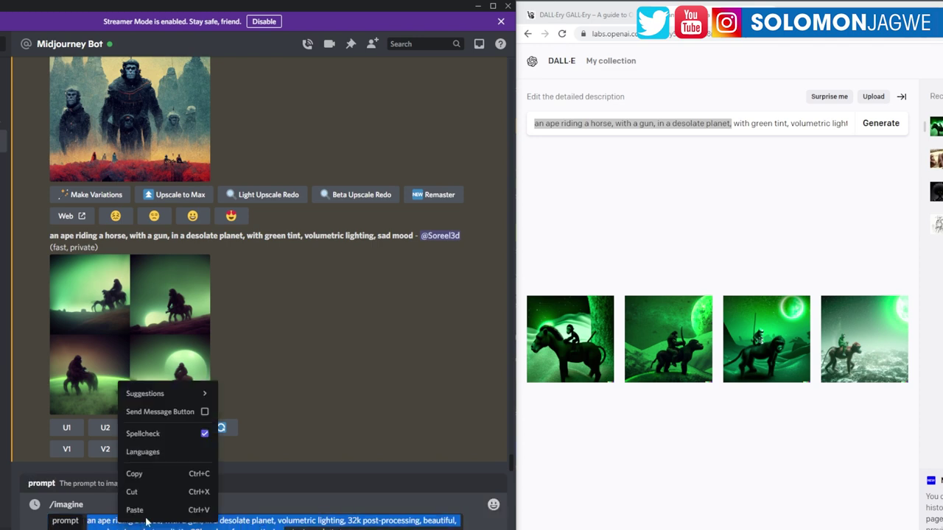
click(143, 473)
key(Right)
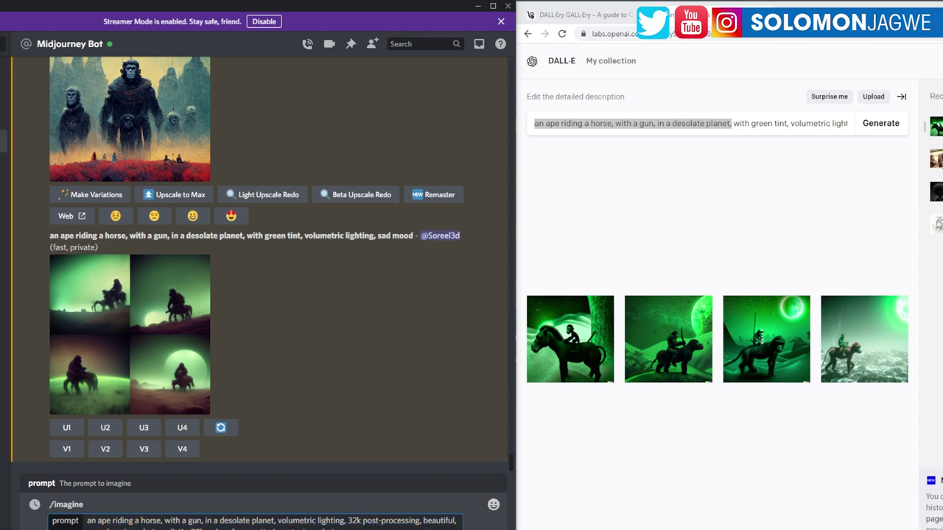
key(Return)
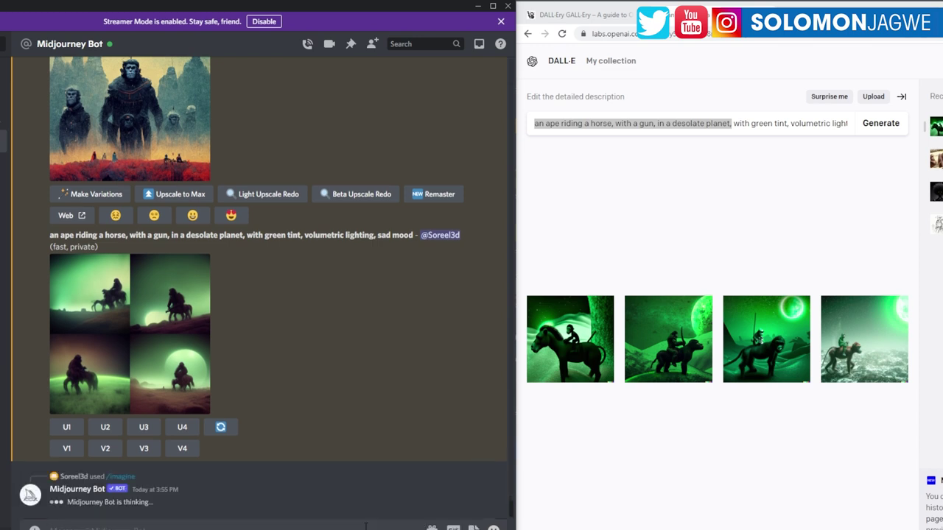
- Replace the whole DALL·E description with the copied Midjourney prompt and generate the images
click(781, 127)
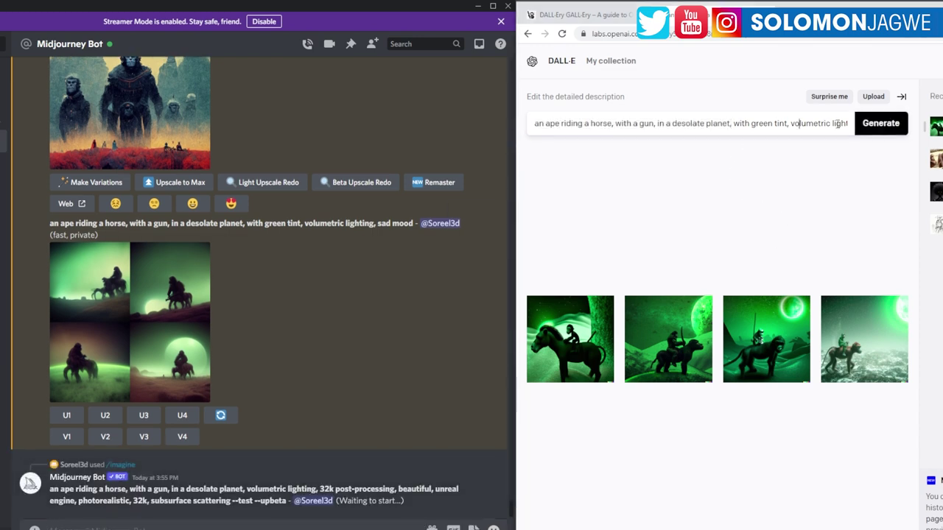
key(ctrl+a)
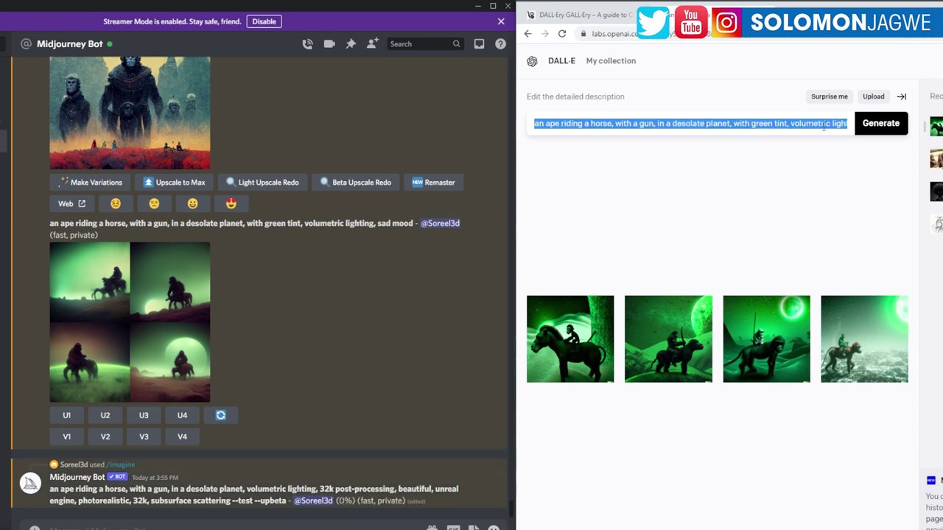
key(ctrl+v)
click(893, 128)
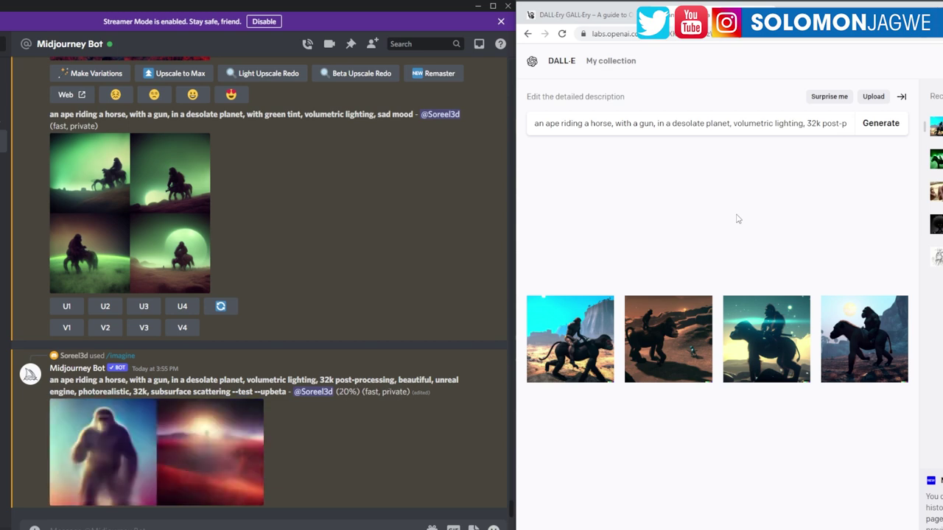
- View each of the four new DALL·E images at full size and compare them with the Kingdom of the Planet of the Apes concept art
click(587, 345)
mouse_move(892, 338)
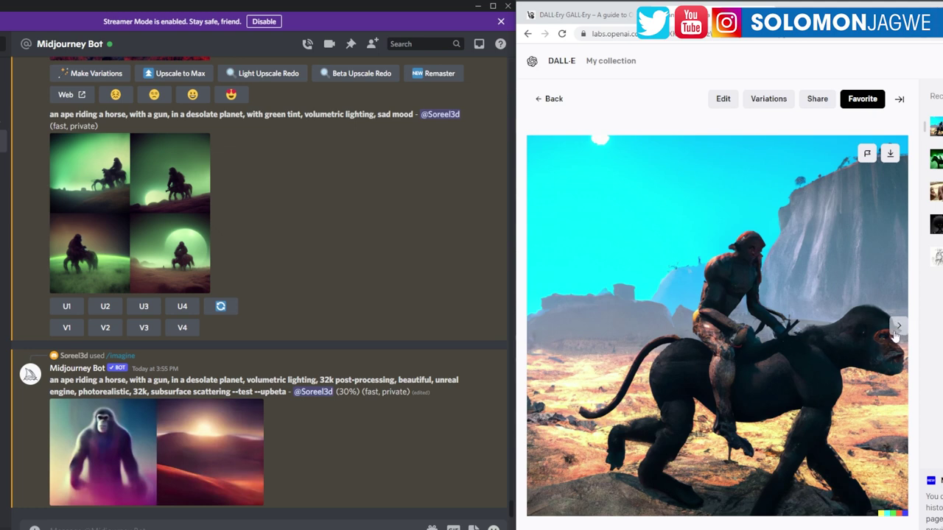
click(898, 328)
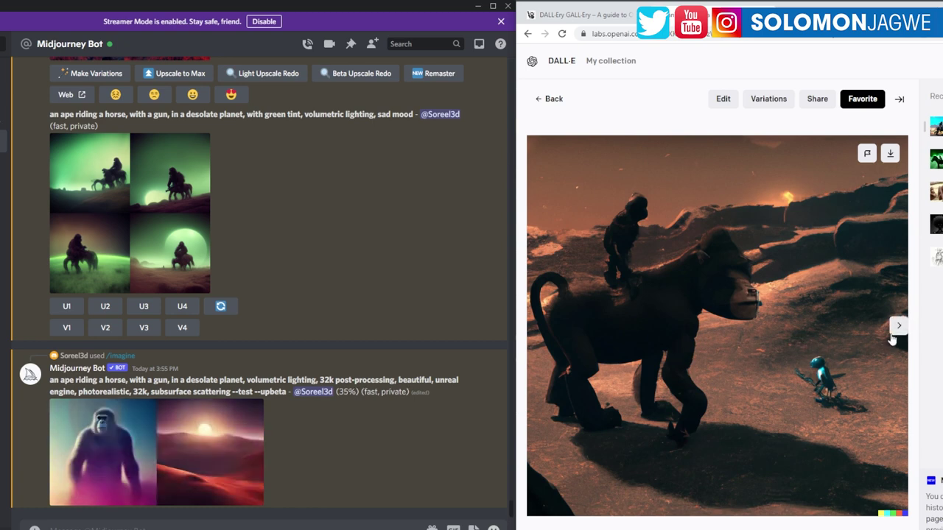
click(899, 327)
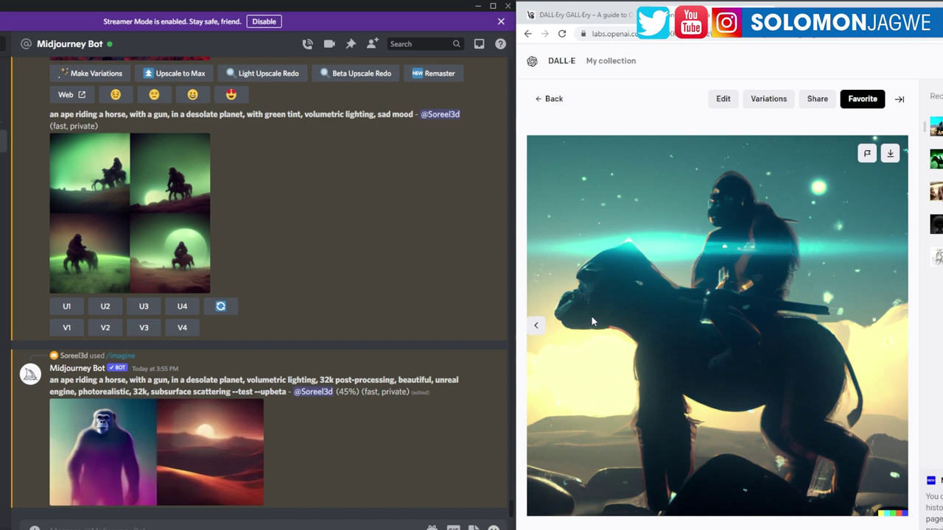
click(898, 327)
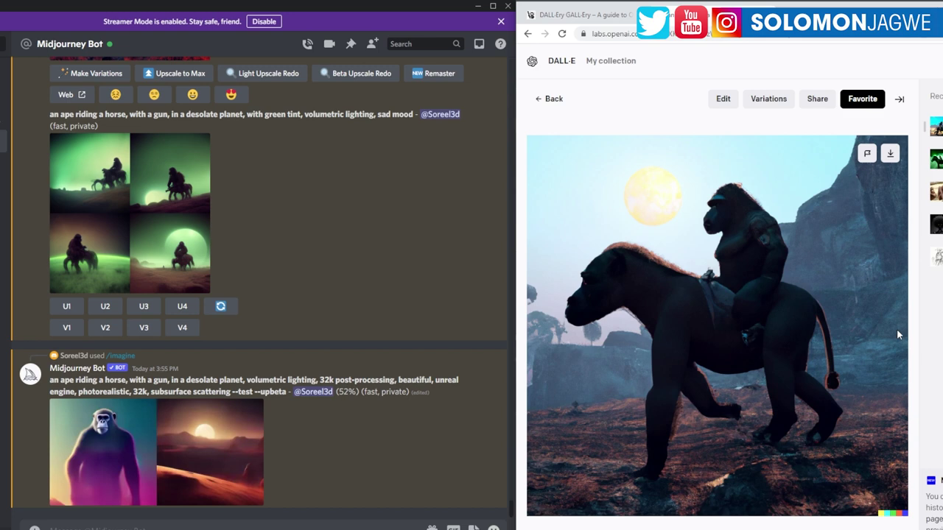
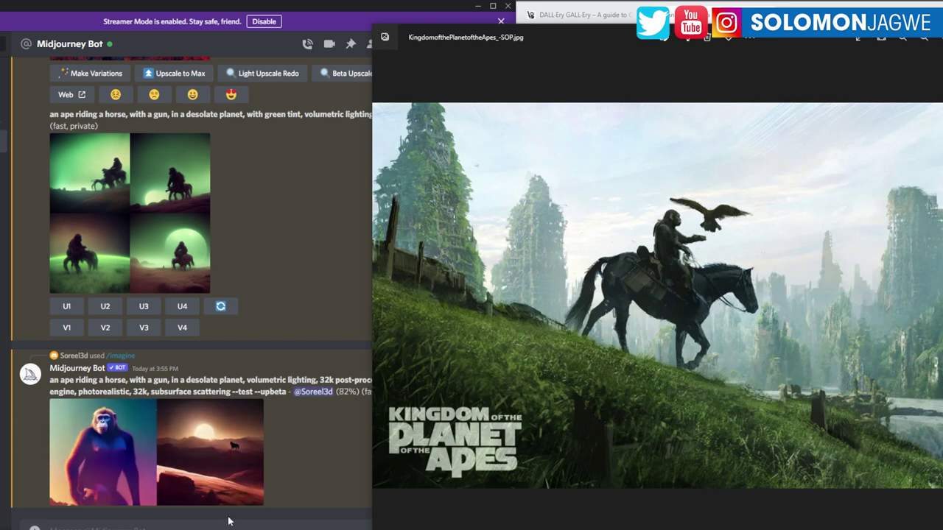
click(179, 526)
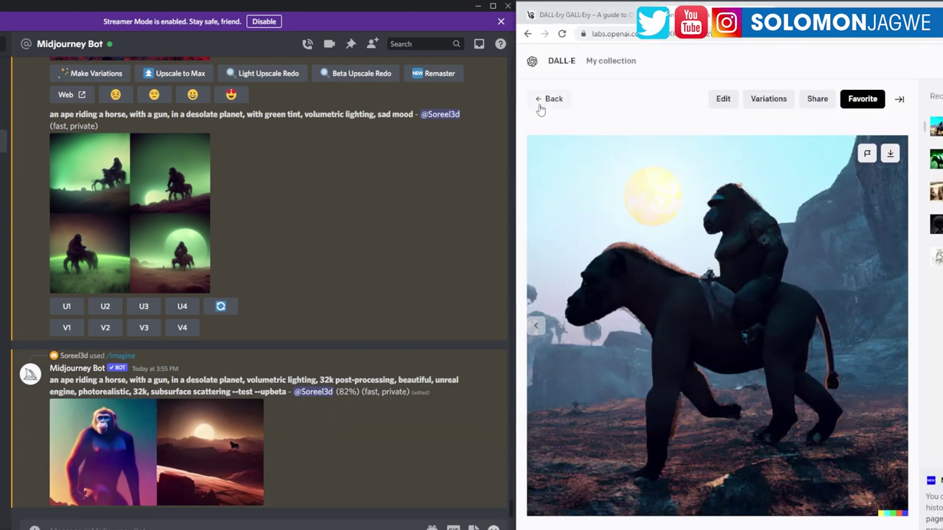
- Return to the DALL·E description and change "an ape" to "a chimpanzee"
click(545, 101)
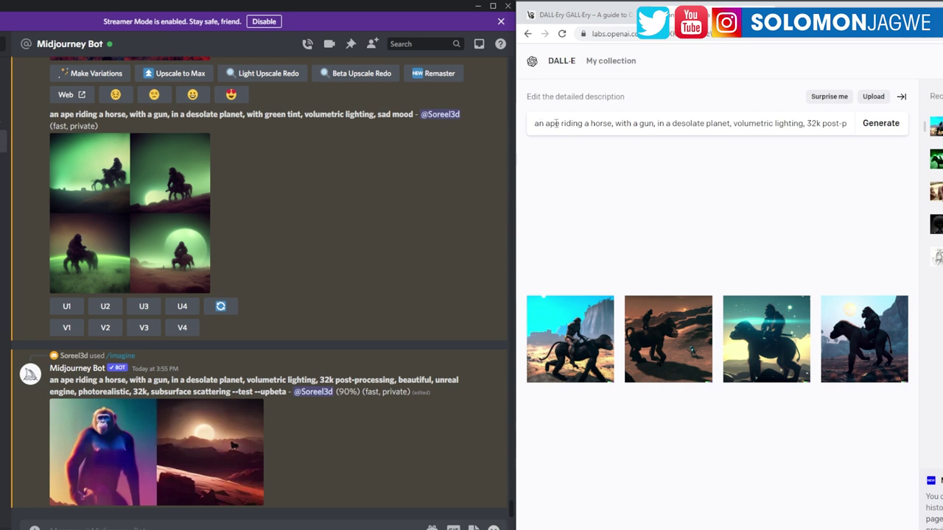
drag(560, 124, 535, 124)
key(BackSpace)
text(chimapn)
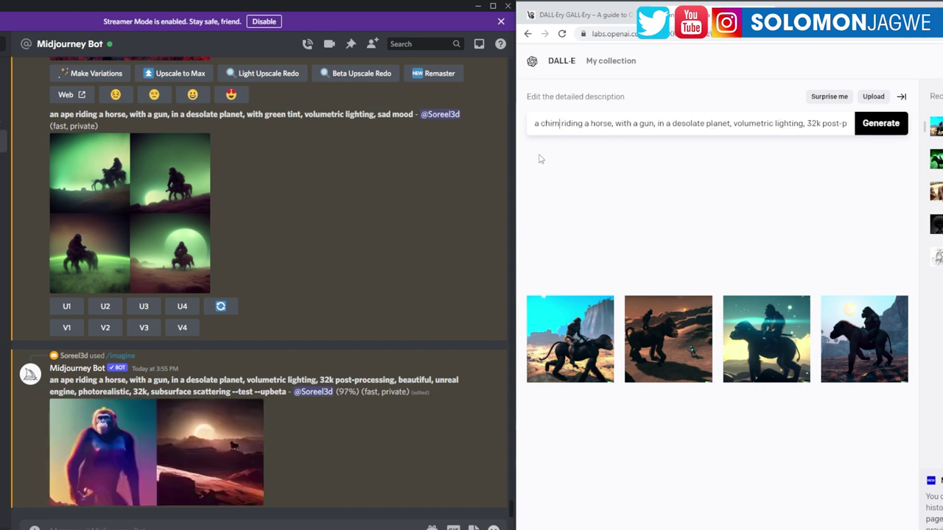
key(BackSpace)
key(BackSpace)
key(BackSpace)
text(pan)
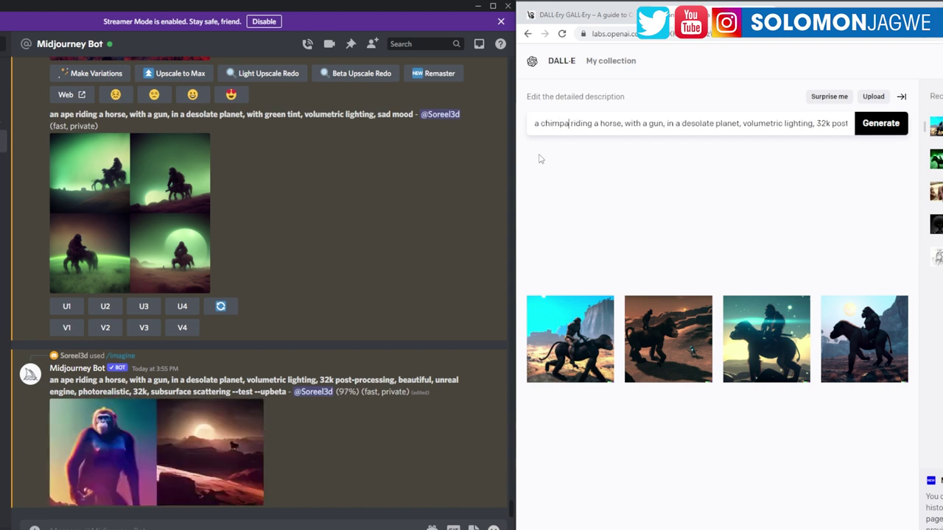
text(zee)
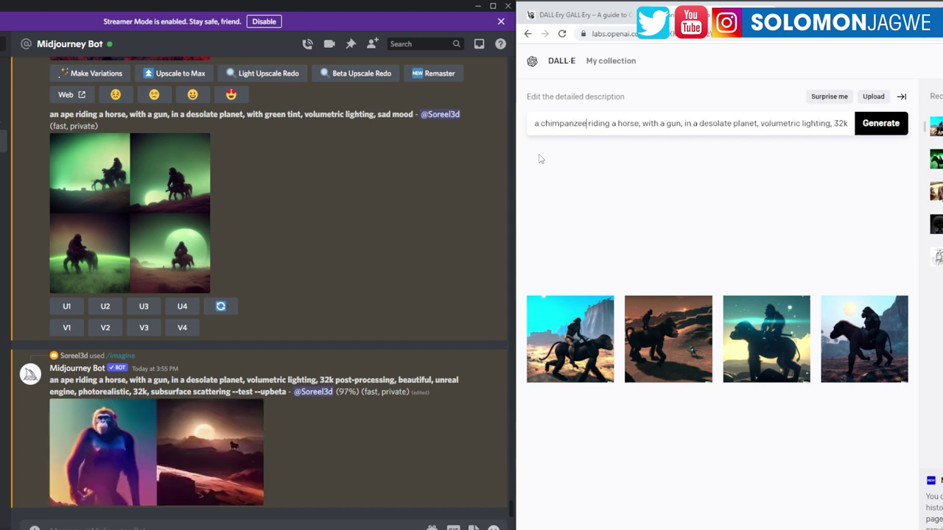
- Insert ", while holding an eagle" after "a chimpanzee riding a horse" in the DALL·E description
key(Right)
key(Right)
key(Right)
key(Right)
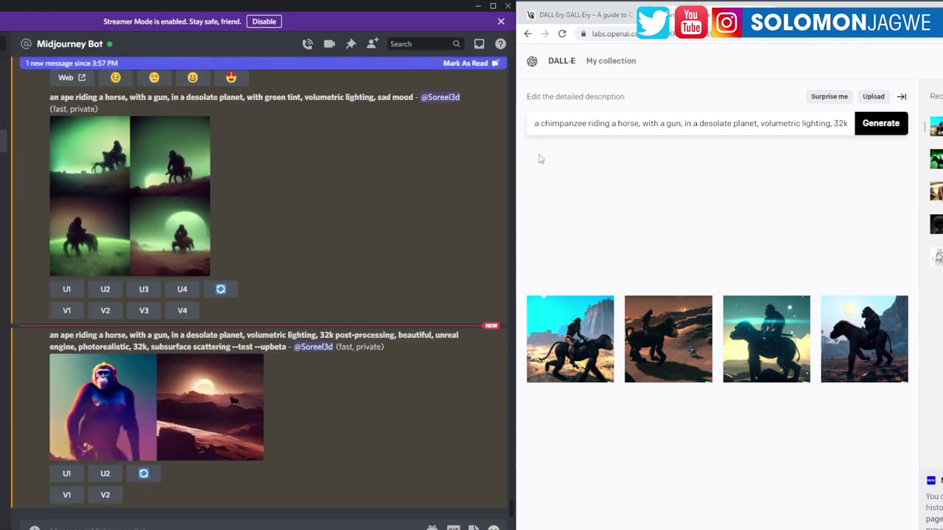
text(. whil)
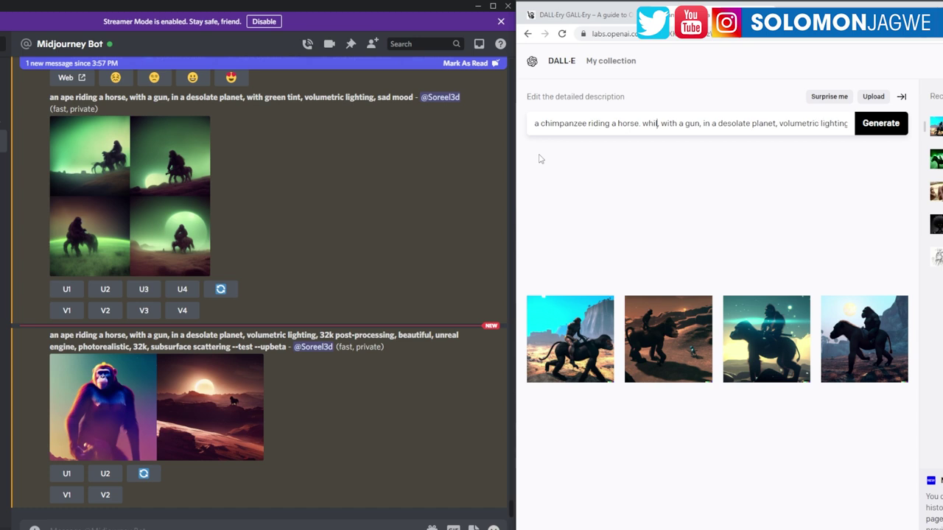
key(BackSpace)
key(BackSpace)
key(BackSpace)
text(, whi)
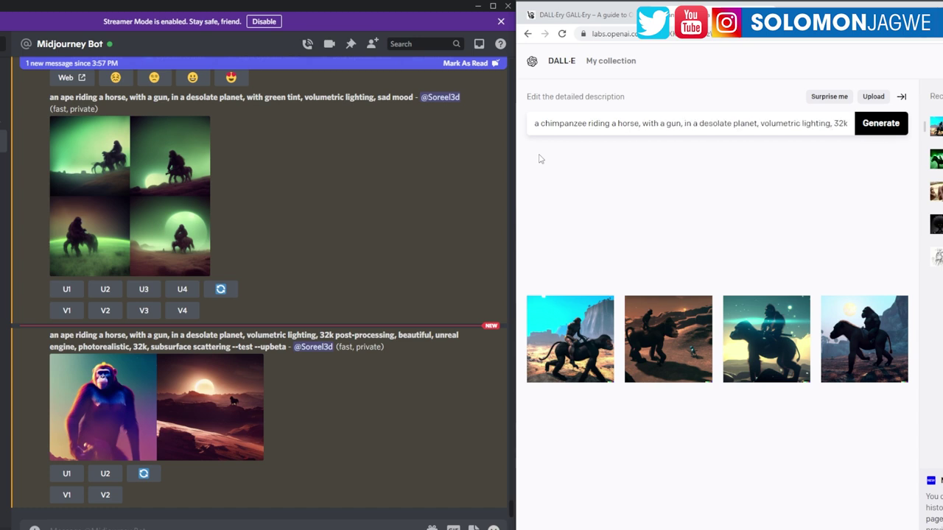
text(le holdin)
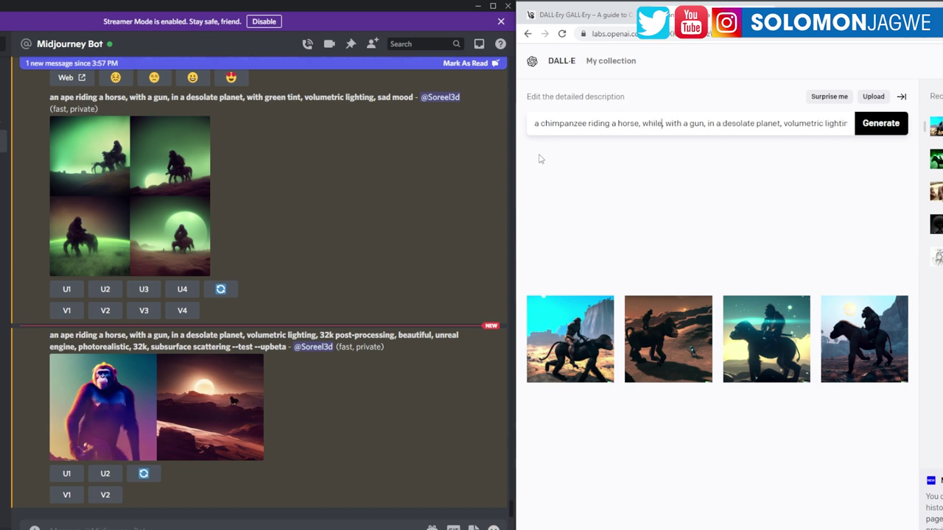
text(g a)
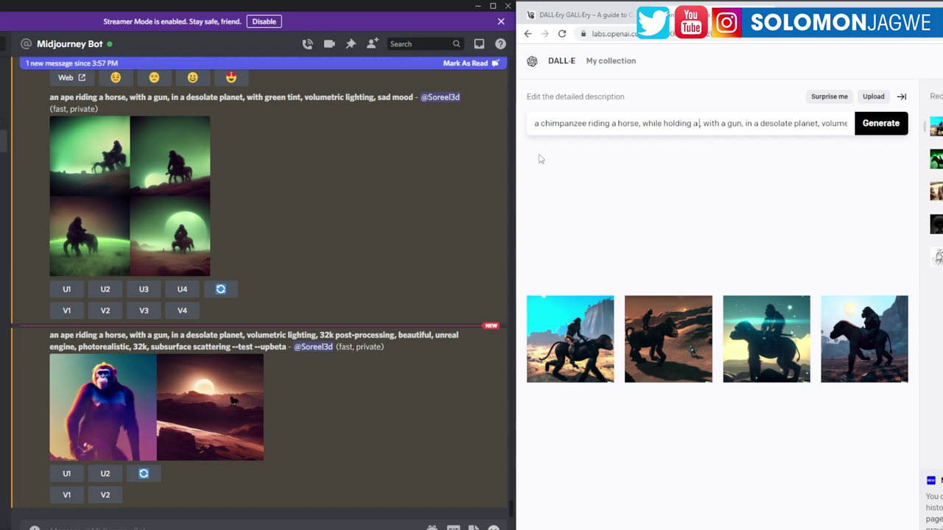
text(n eag)
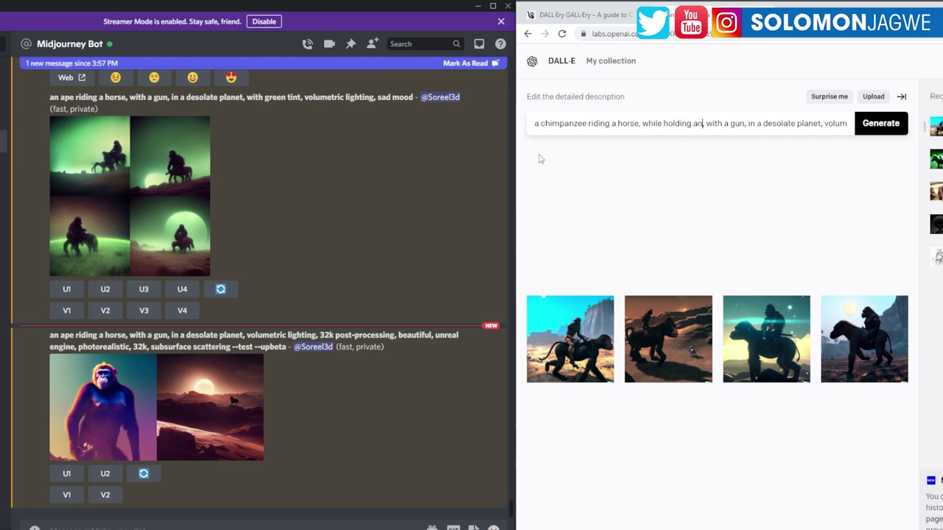
text(le)
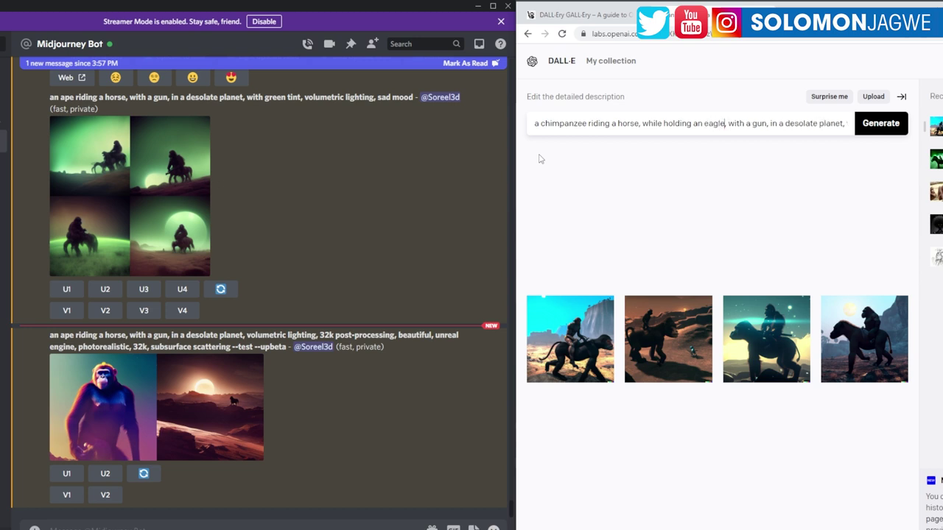
- Copy the whole edited DALL·E description and generate the images from it
key(ctrl+a)
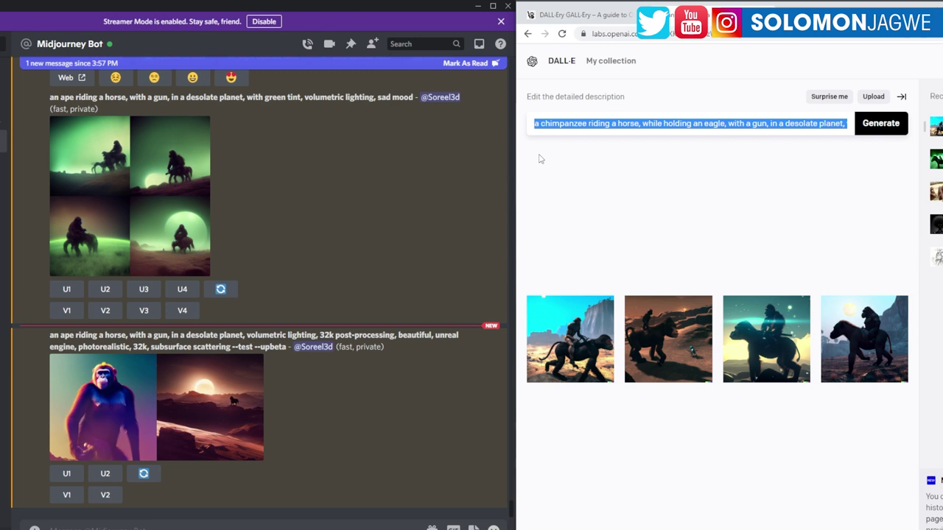
click(881, 124)
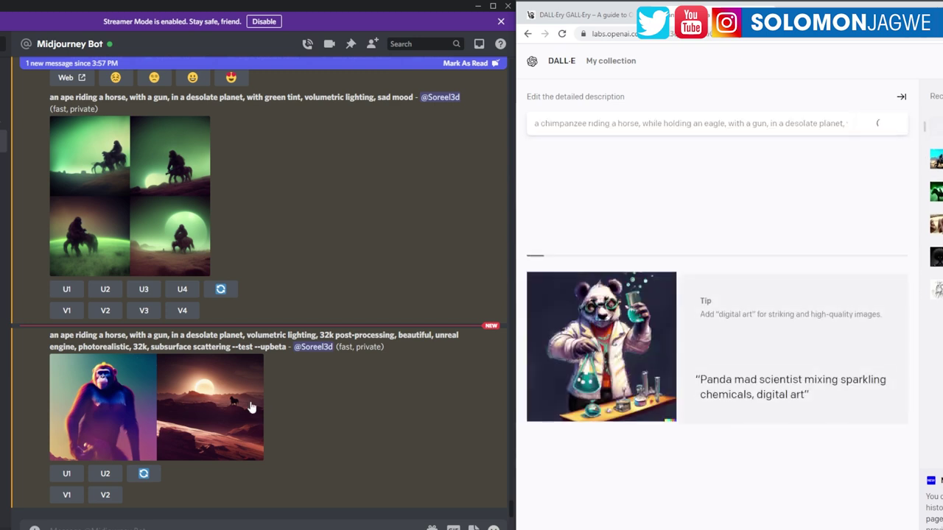
- View Midjourney's two-image result for the ape prompt with --test --upbeta enlarged, and close the preview
click(102, 418)
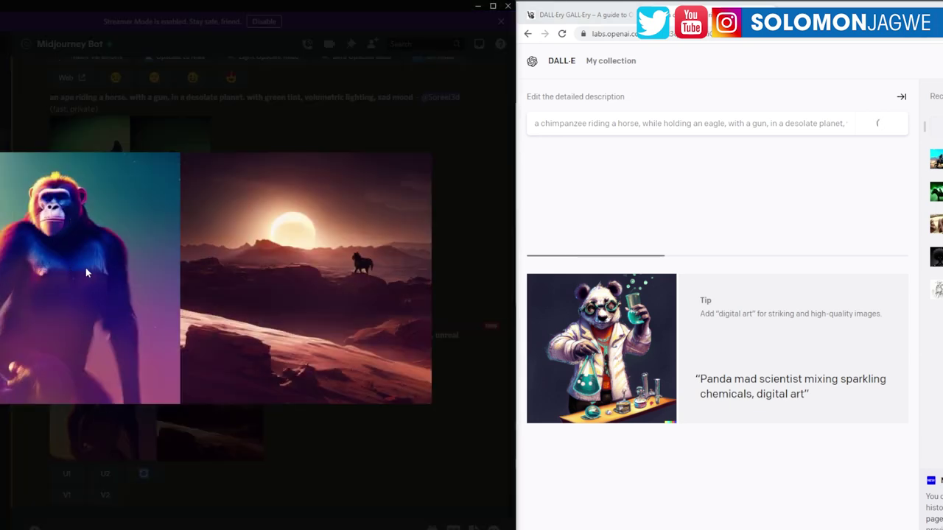
click(467, 389)
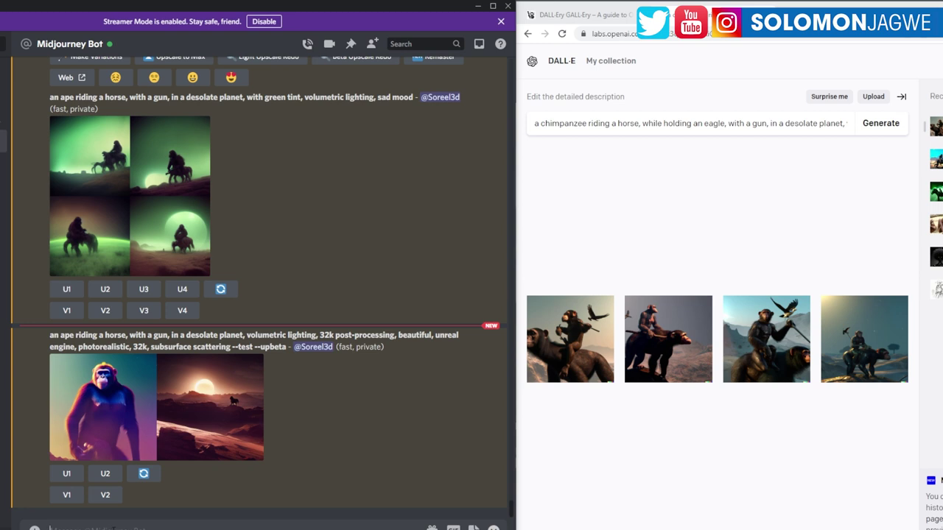
- Submit the copied chimpanzee-with-eagle description to Midjourney Bot as an /imagine prompt
text(/)
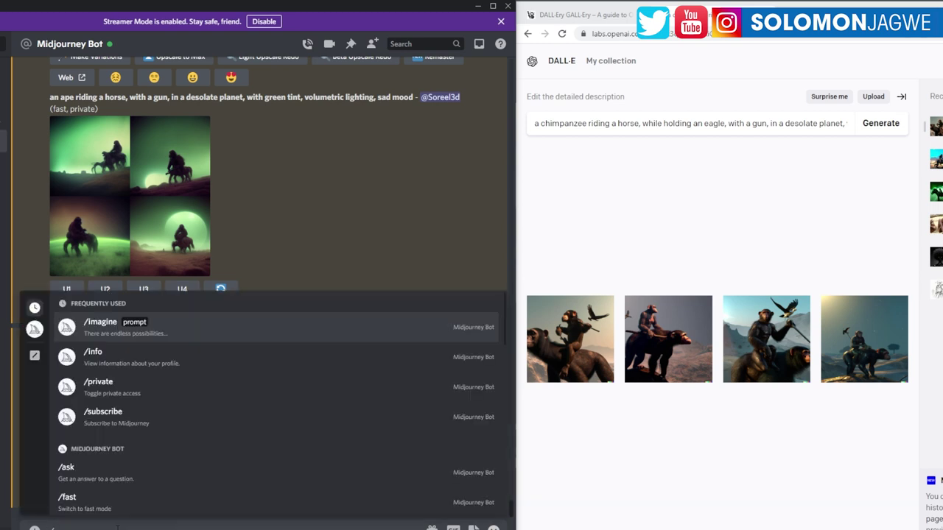
click(111, 324)
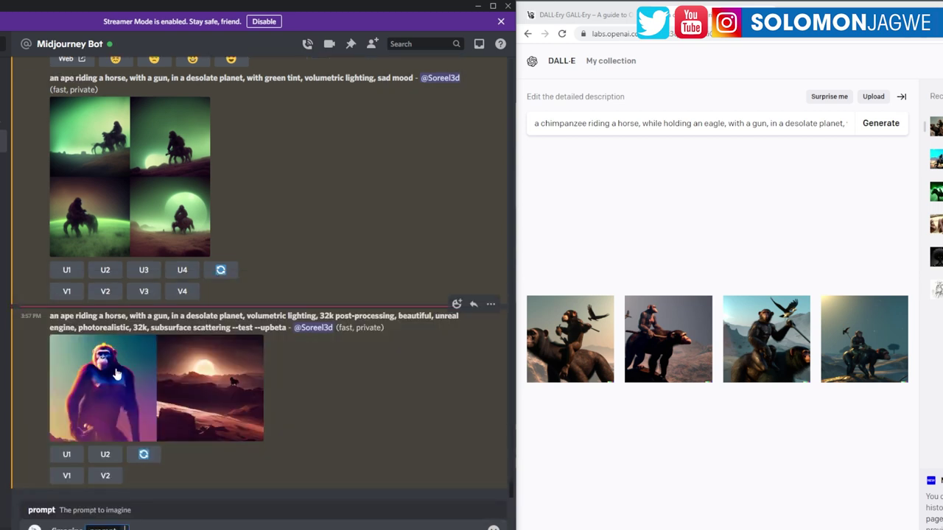
key(ctrl+v)
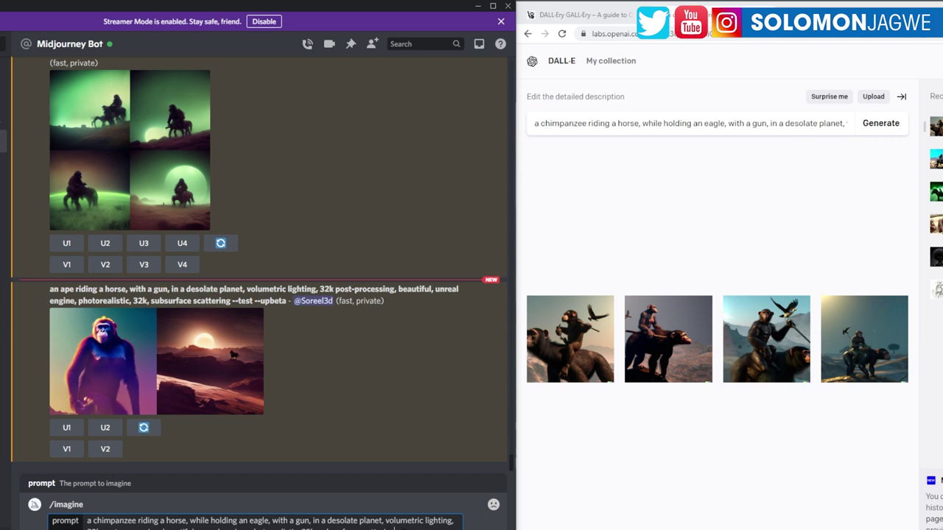
key(Return)
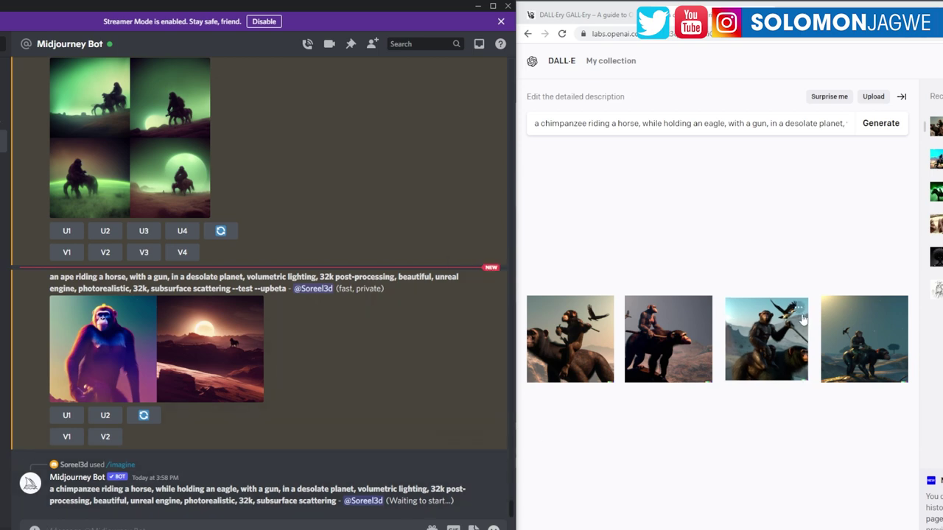
- Open the third new DALL·E image at full size and fit the Kingdom of the Planet of the Apes concept art window beside it
click(777, 340)
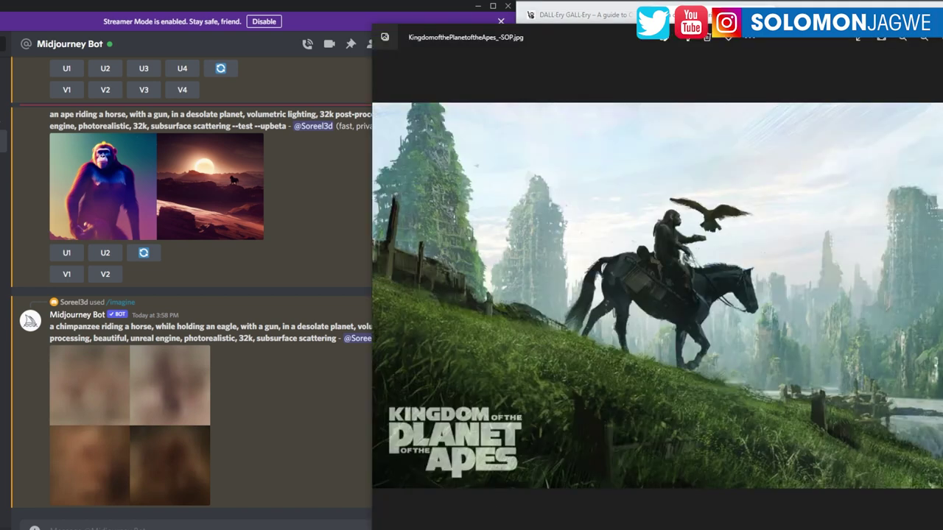
drag(801, 40, 442, 43)
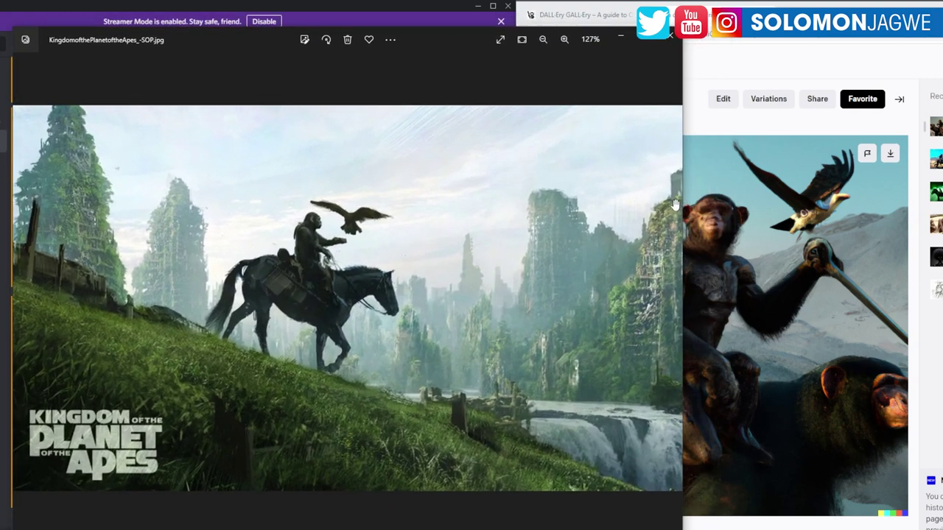
drag(682, 200, 516, 199)
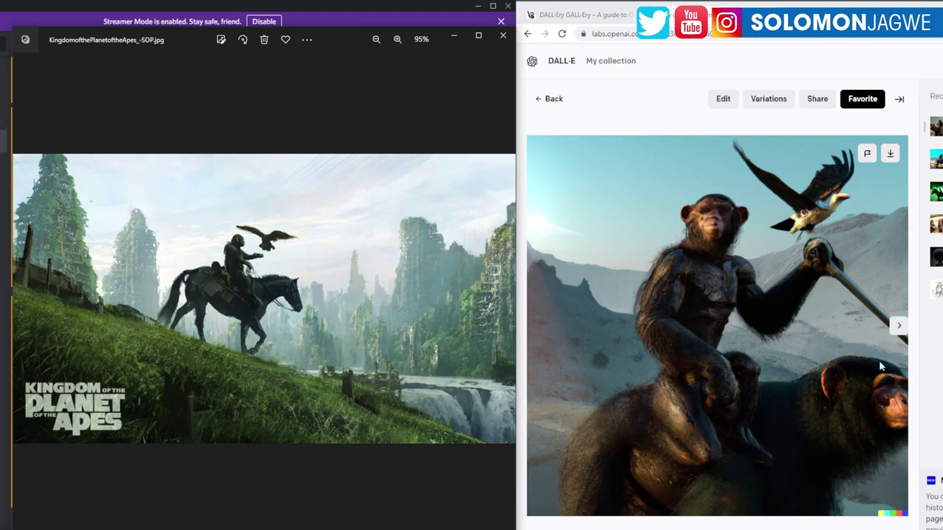
- Page through the other new DALL·E images, compare each with the concept art, and minimize the concept art window
click(903, 330)
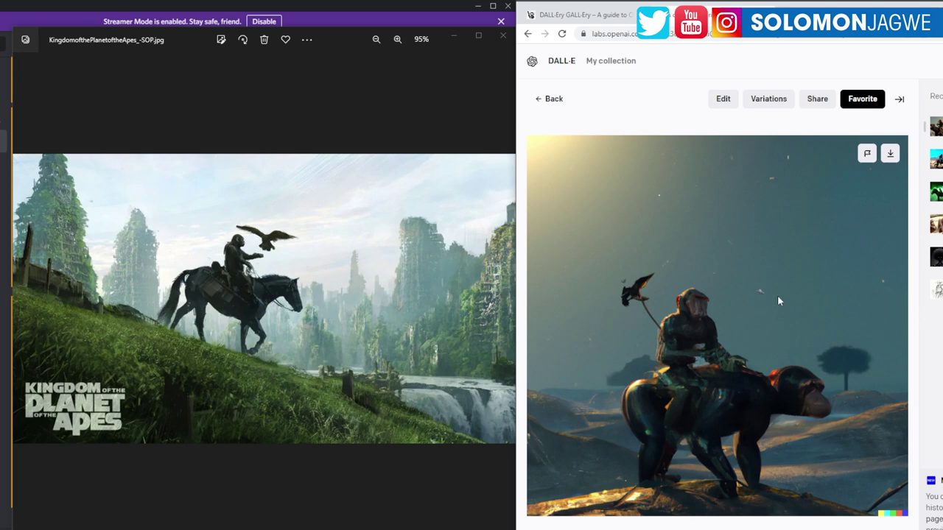
click(538, 332)
mouse_move(539, 331)
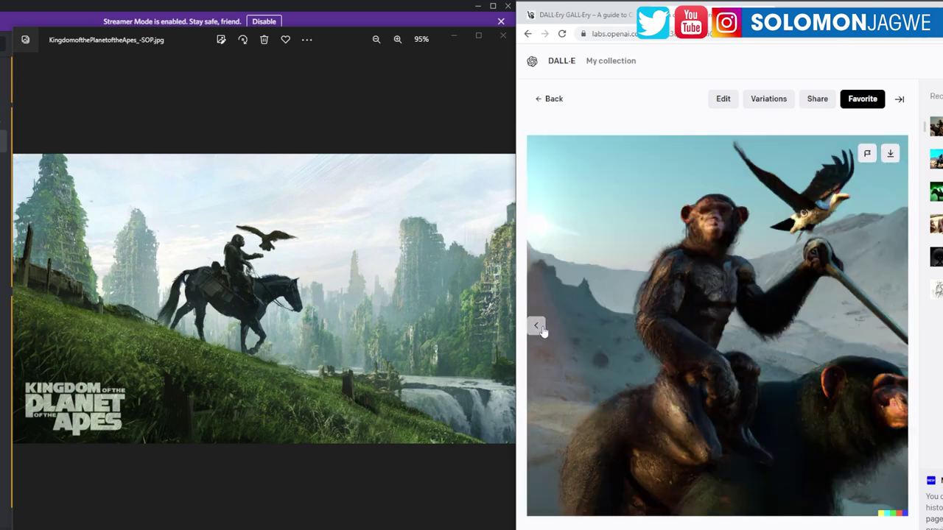
click(540, 330)
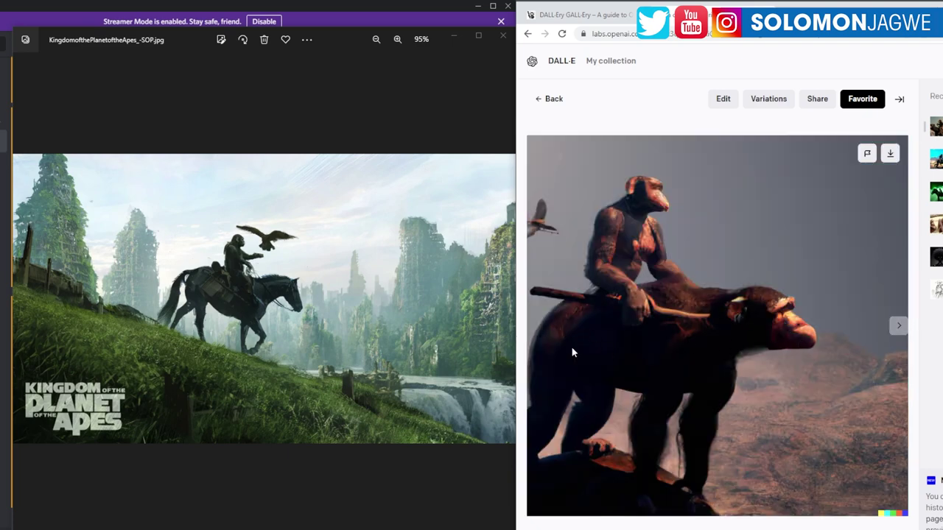
click(536, 329)
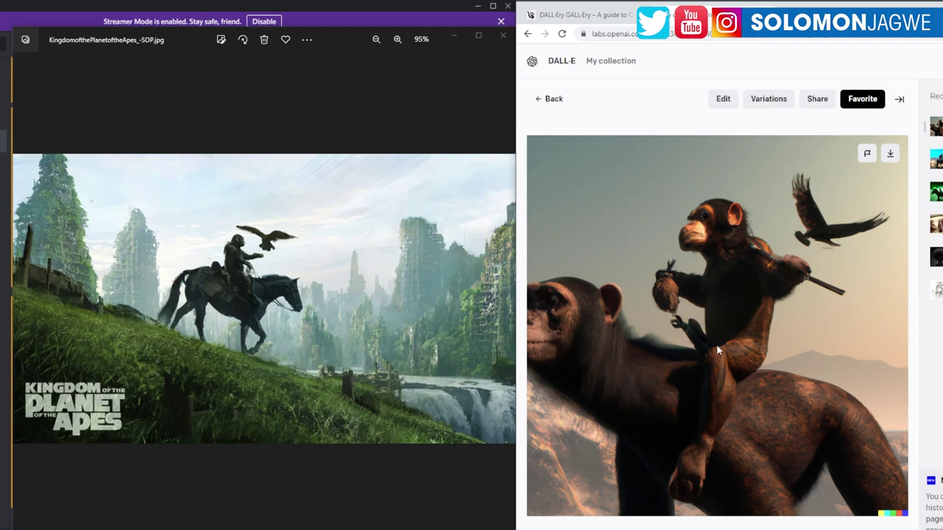
click(455, 37)
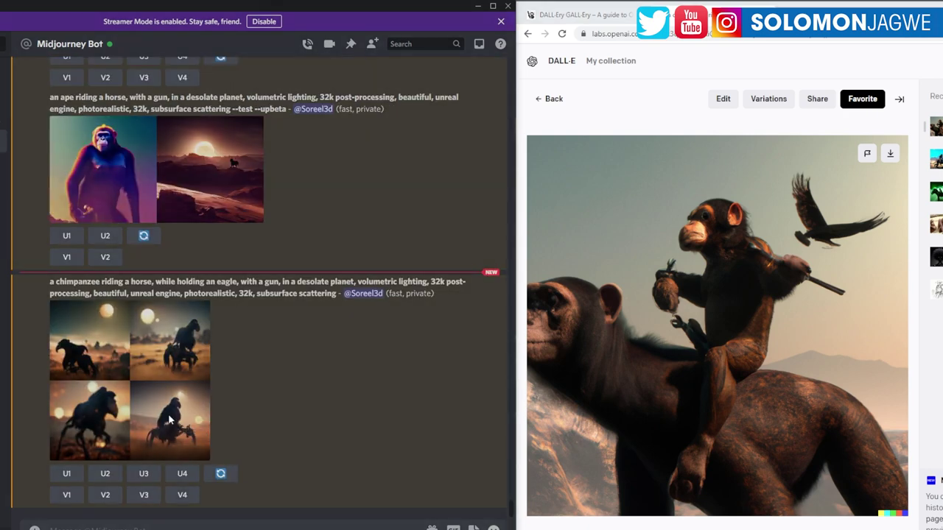
- Enlarge Midjourney's chimpanzee-with-eagle grid and compare it with the DALL·E images while paging through them, ending on the third
click(168, 419)
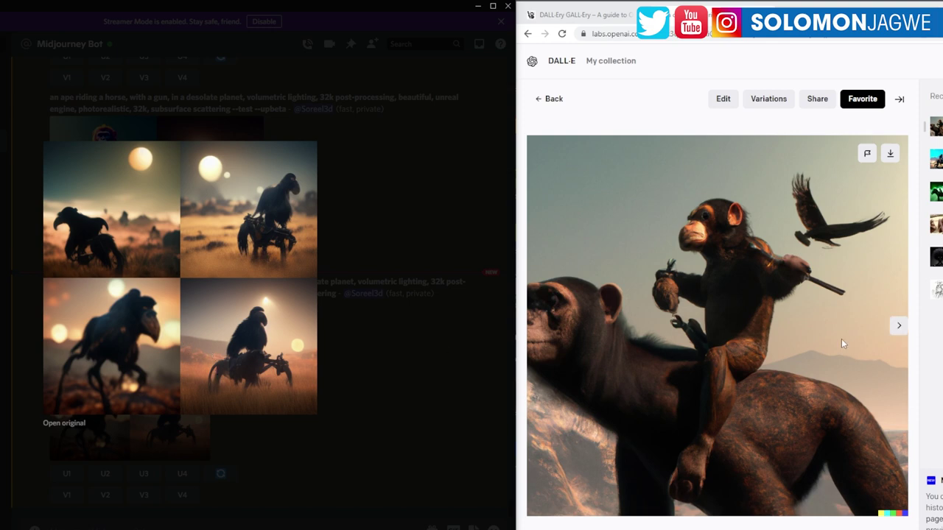
click(898, 328)
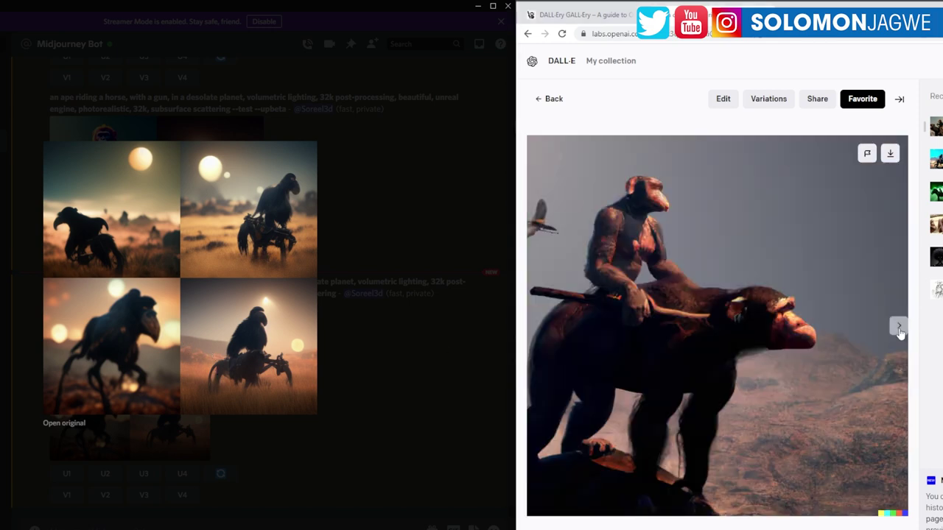
click(899, 329)
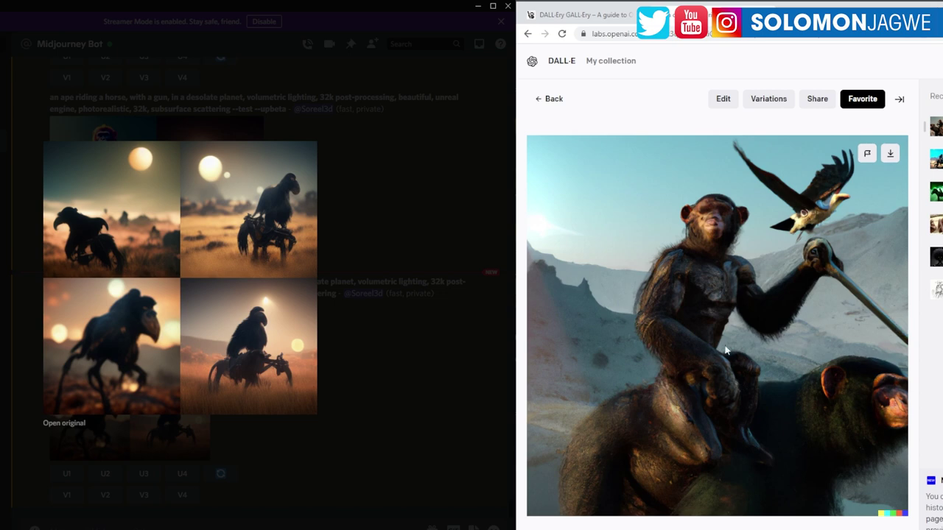
click(899, 329)
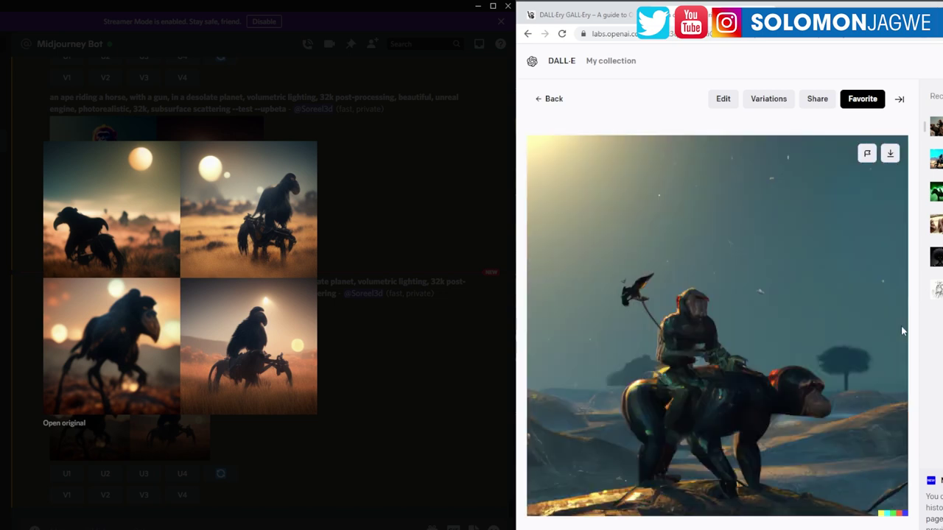
click(536, 325)
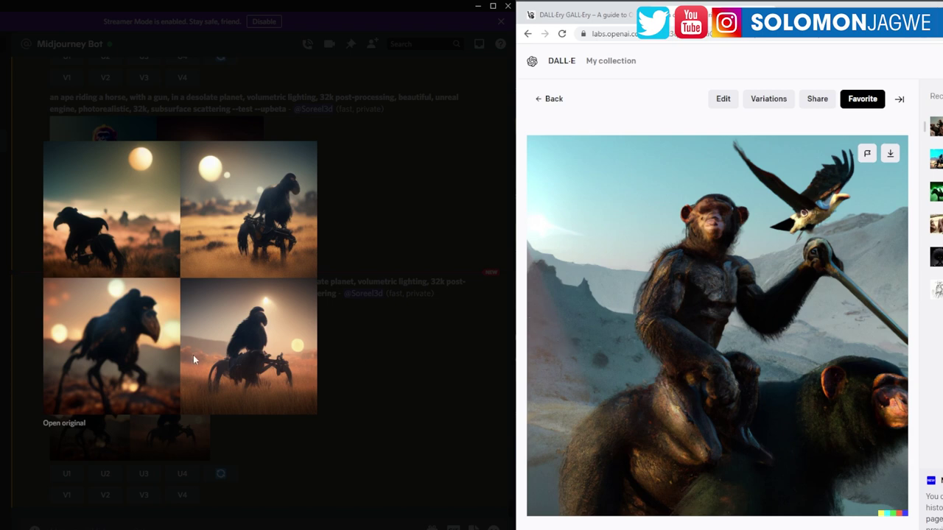
click(335, 370)
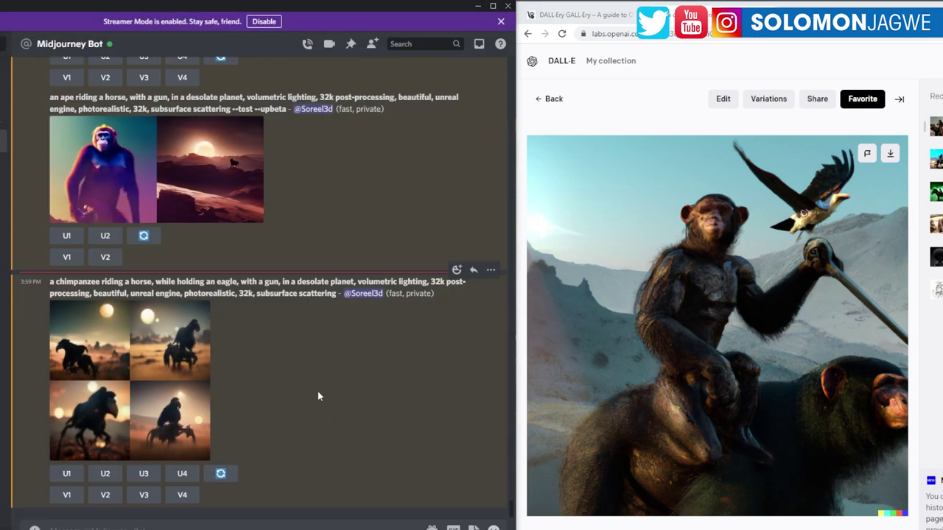
- Find the earlier "Kingdom of the Planet of the Apes" Midjourney grid in the chat and examine it enlarged
scroll(293, 391, up, 8)
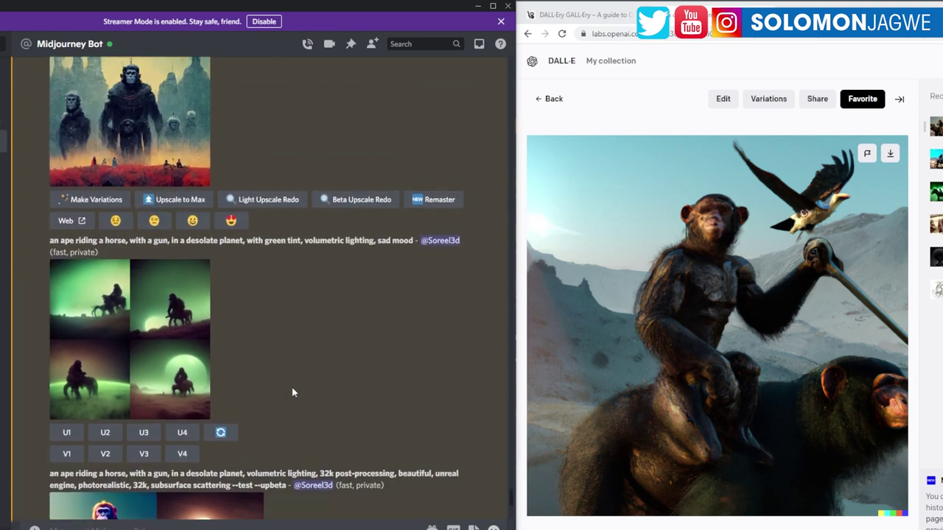
scroll(292, 393, up, 8)
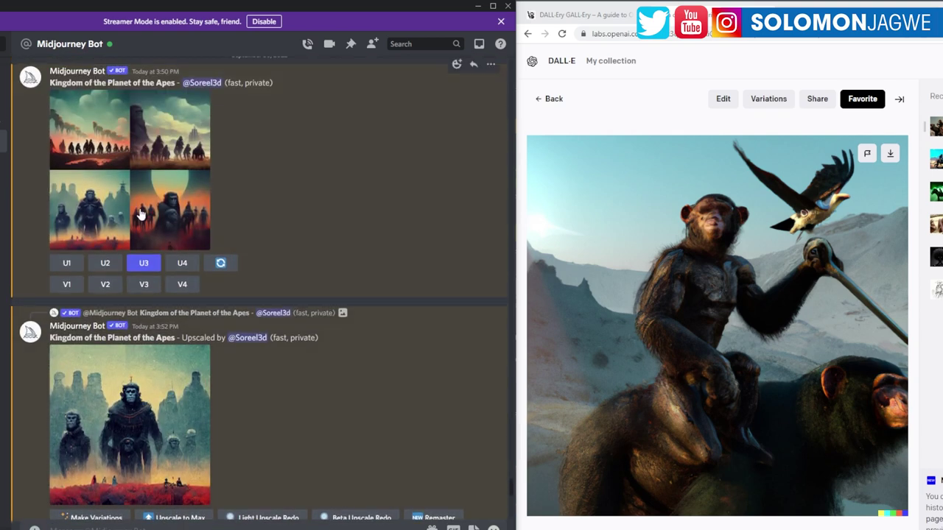
click(173, 218)
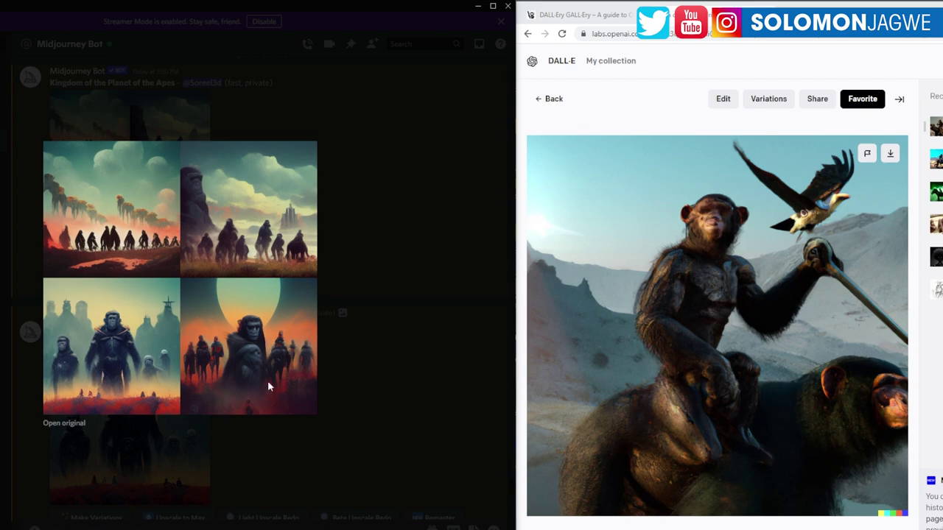
click(382, 322)
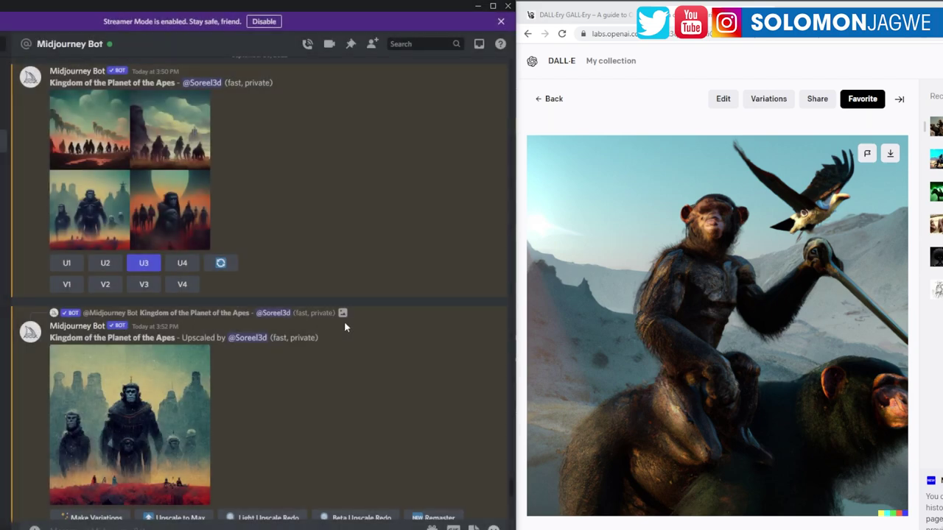
- Return to the Kingdom of the Planet of the Apes concept art and maximize its window for a closer look
scroll(266, 325, down, 15)
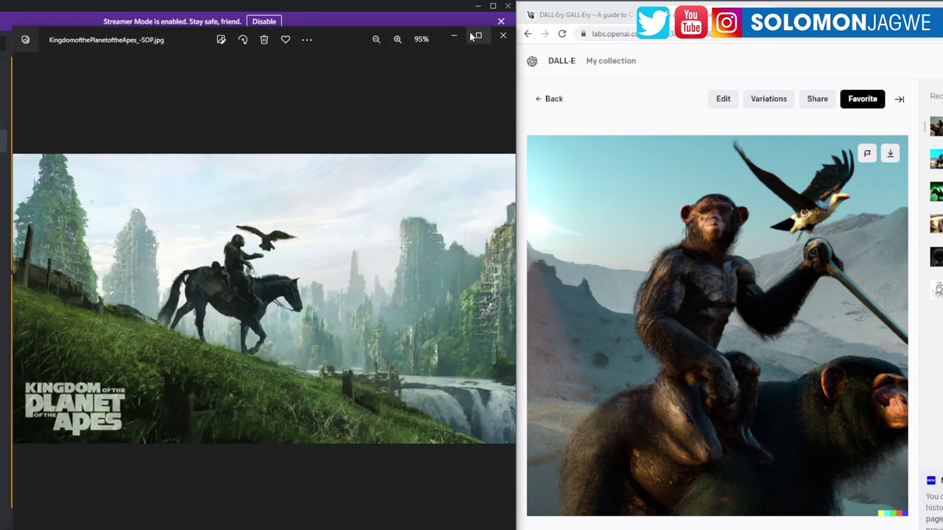
click(479, 36)
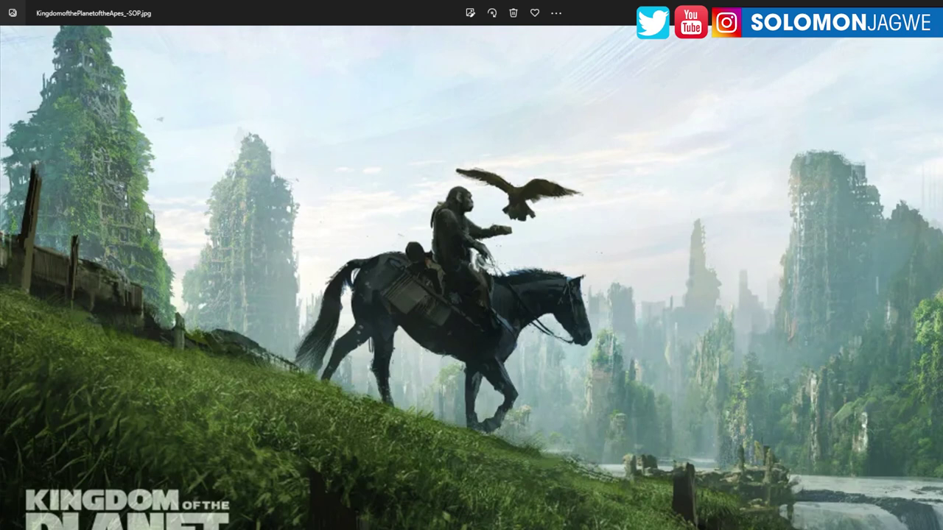
- Compare the concept art with the enlarged DALL·E image, and examine Midjourney's chimpanzee-with-eagle grid enlarged
key(alt+Tab)
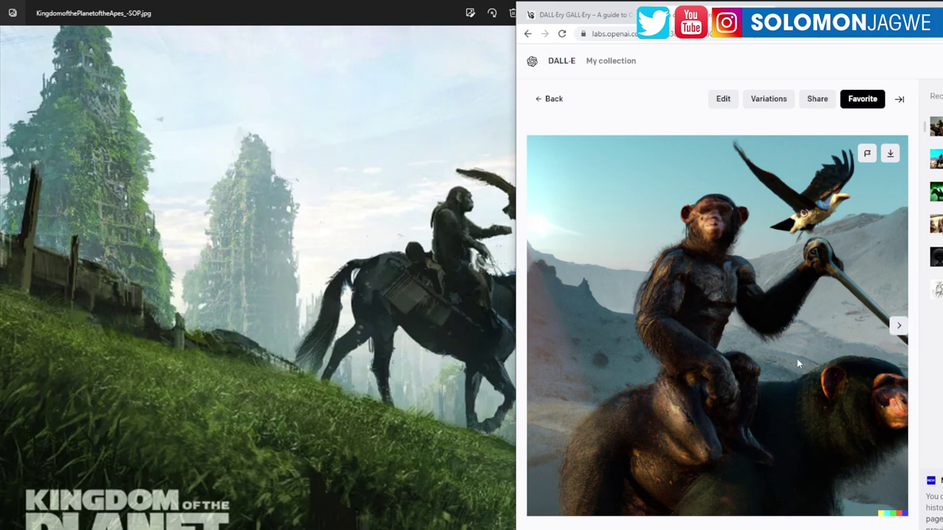
click(420, 333)
drag(447, 333, 558, 276)
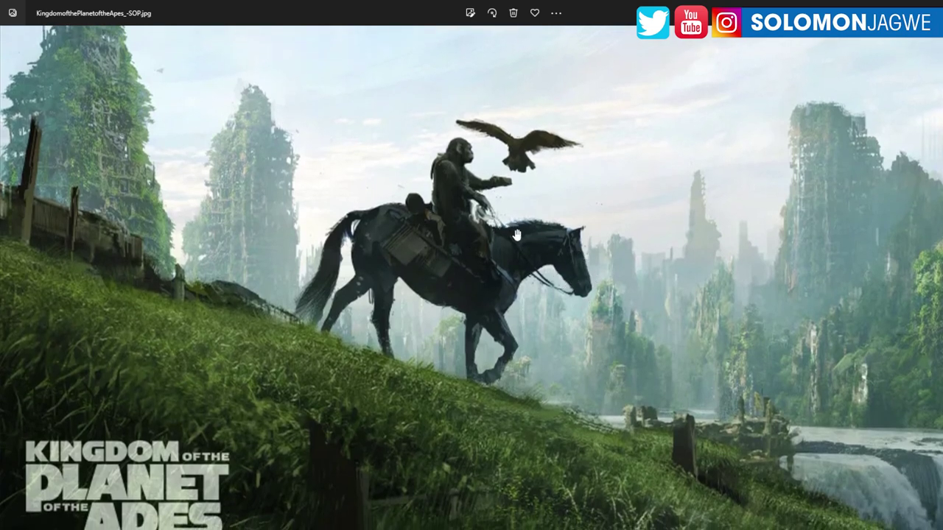
key(alt+Tab)
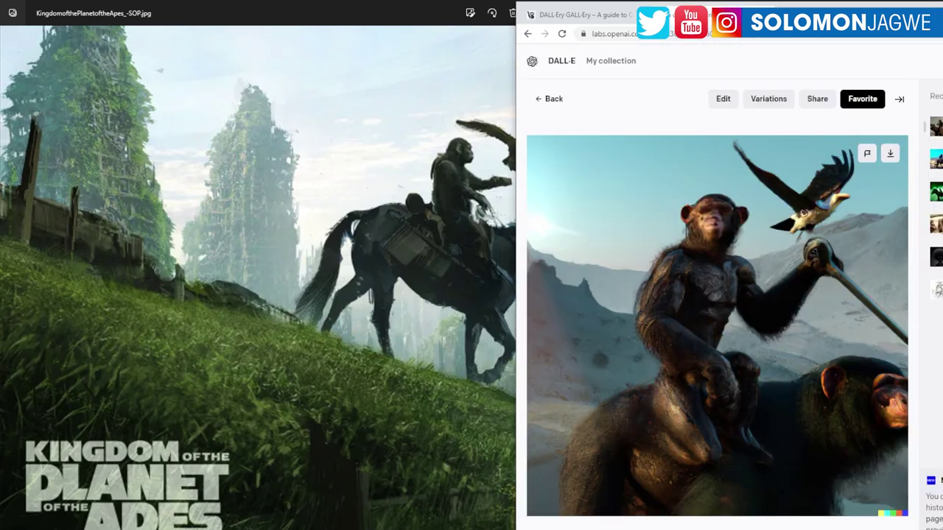
key(alt+Tab)
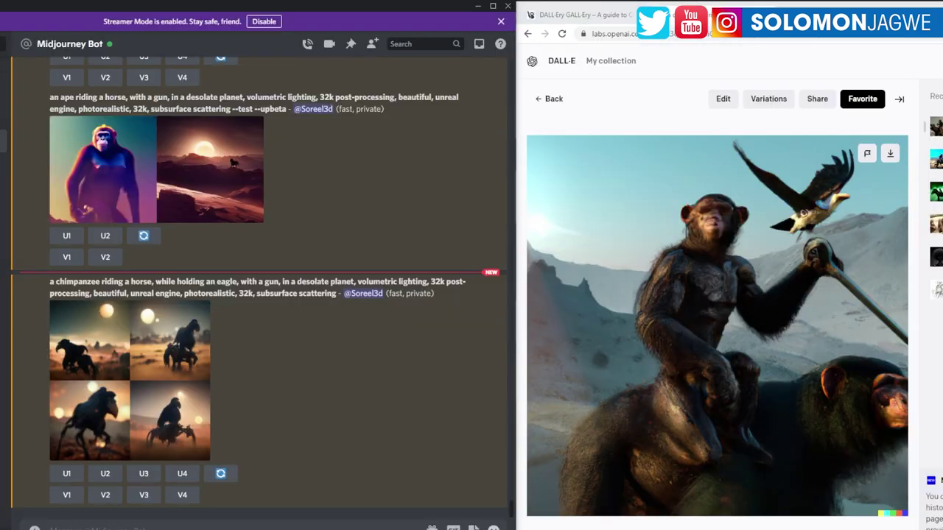
click(172, 425)
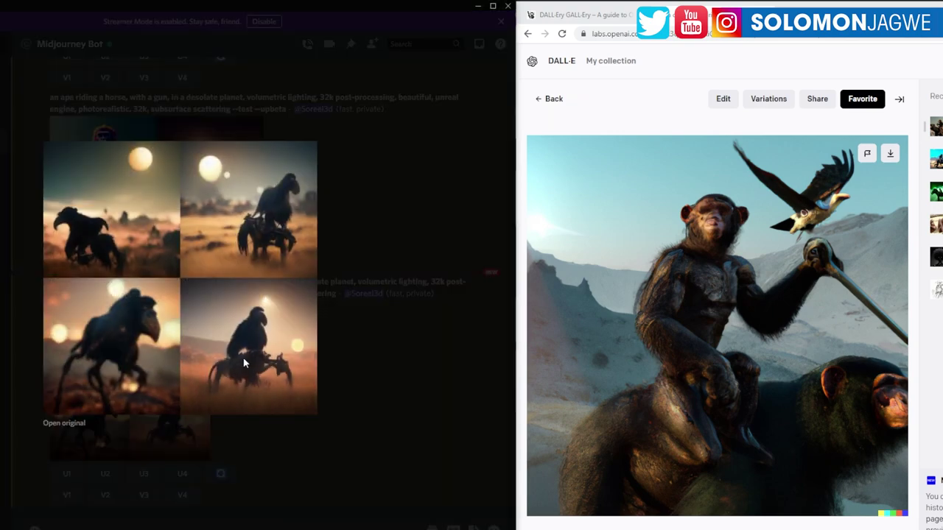
click(355, 377)
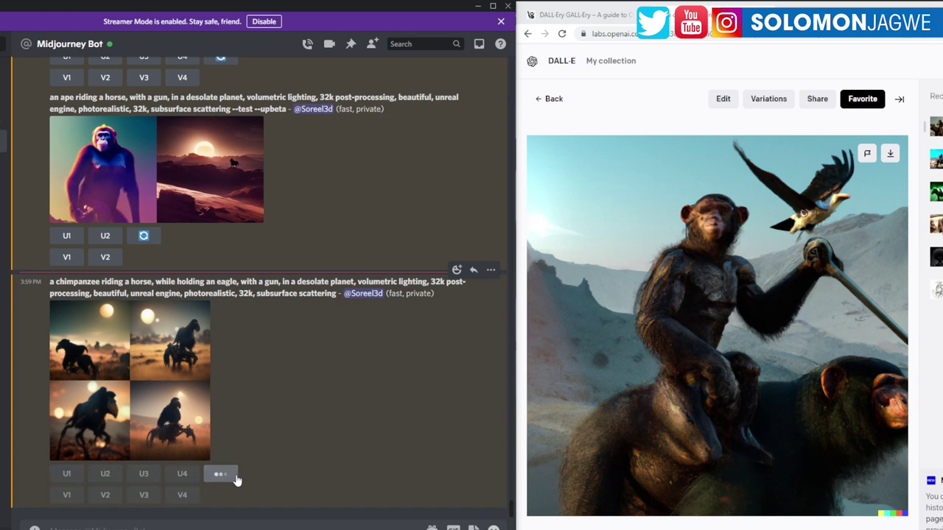
- Rerun the unchanged chimpanzee-with-eagle prompt in both Midjourney and DALL·E for fresh sets of images
click(222, 476)
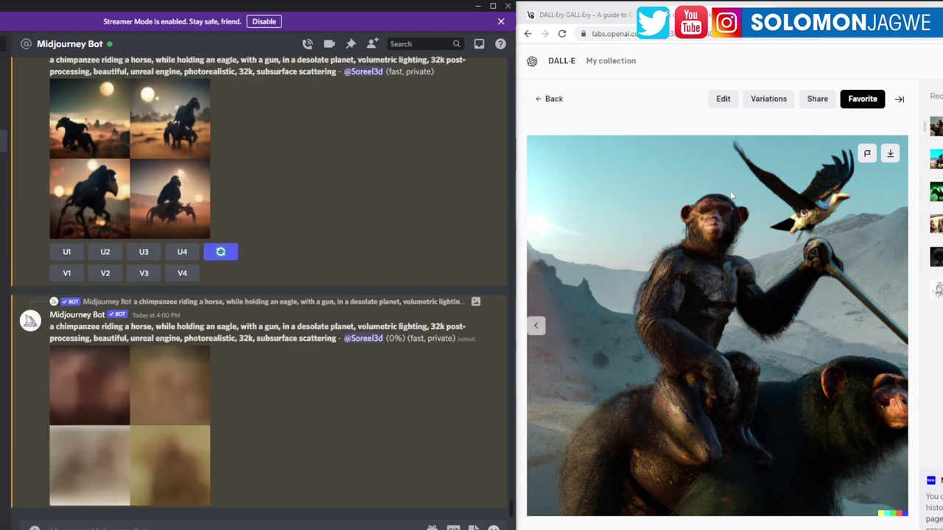
click(554, 102)
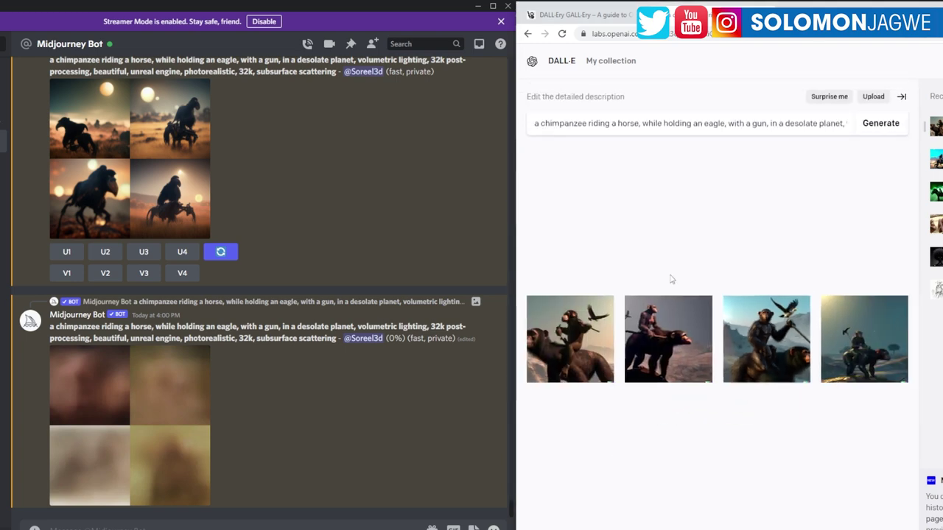
click(882, 124)
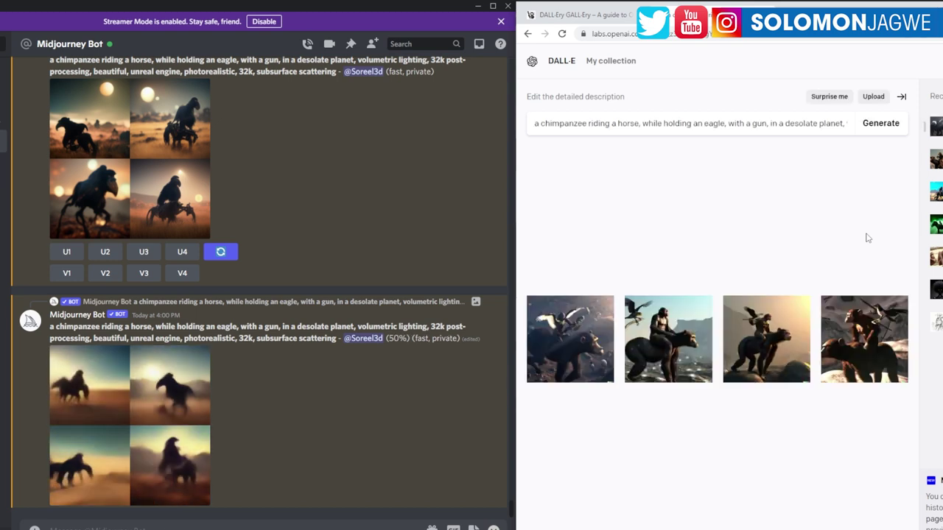
- Enlarge the first new DALL·E image, page through the rest of the set, and compare them with the concept art
click(567, 352)
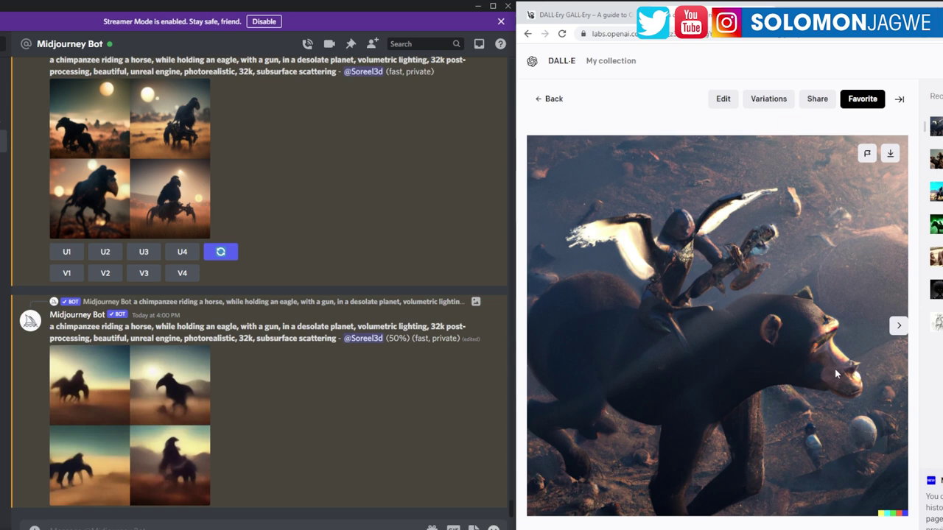
click(901, 329)
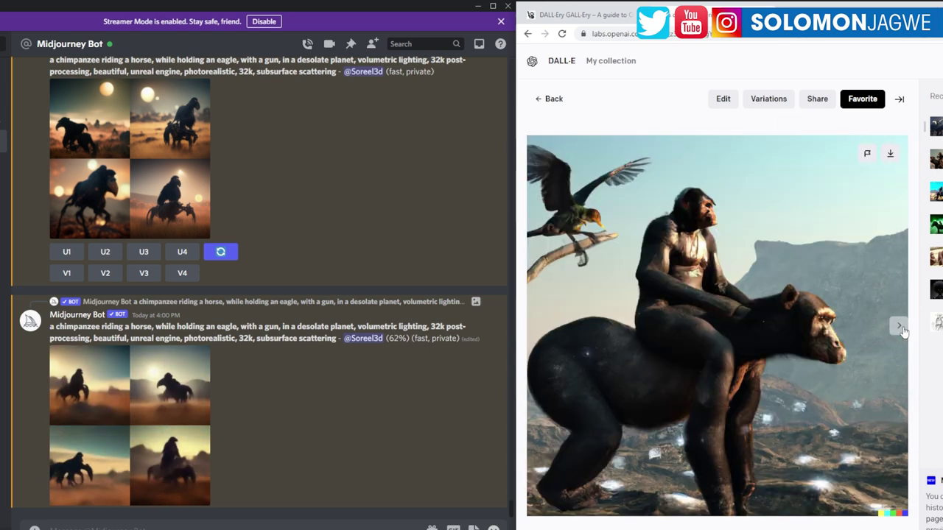
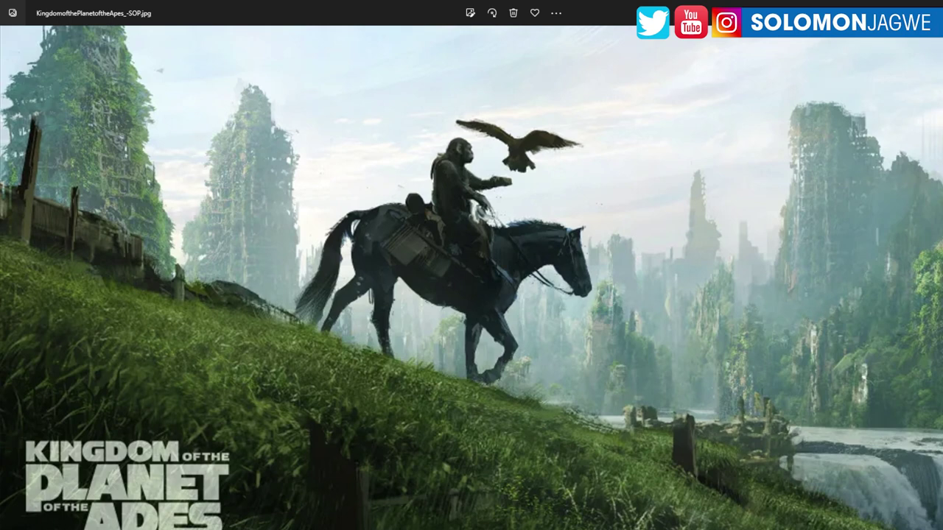
key(alt+Tab)
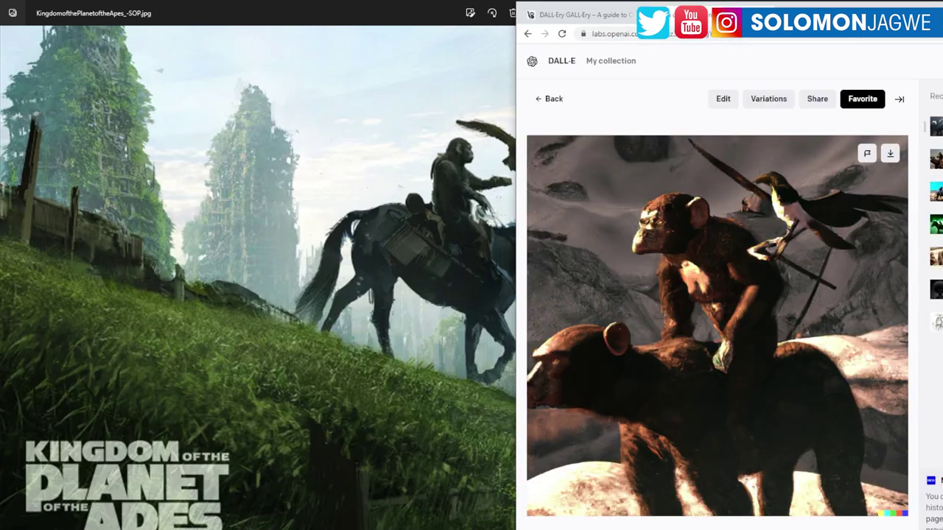
- Return to the DALL·E prompt and insert "going down a hill" after "a chimpanzee riding a horse,"
click(554, 100)
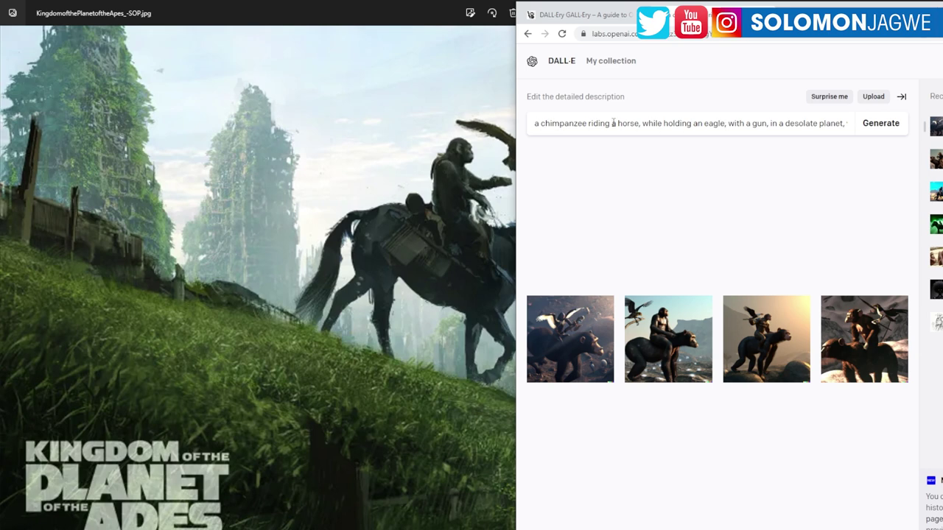
click(639, 123)
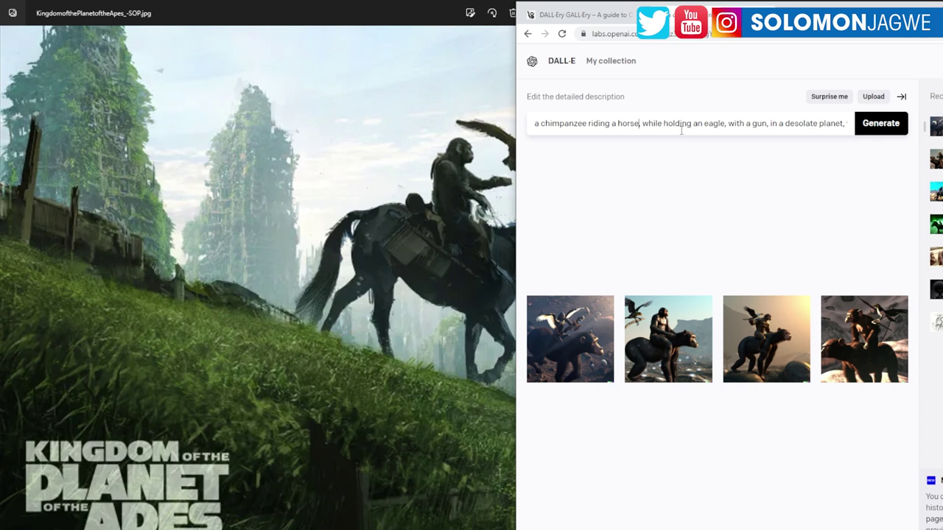
text(goin,)
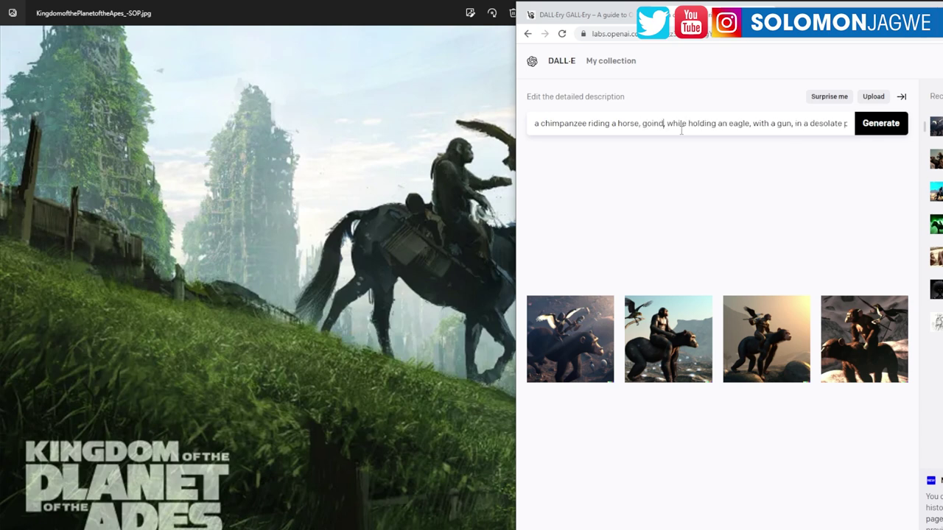
text(g down)
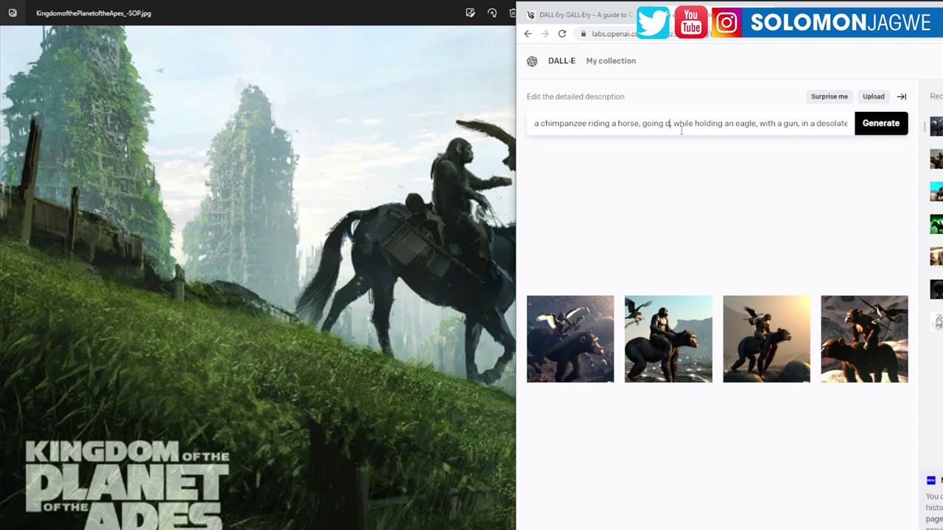
text( a hill)
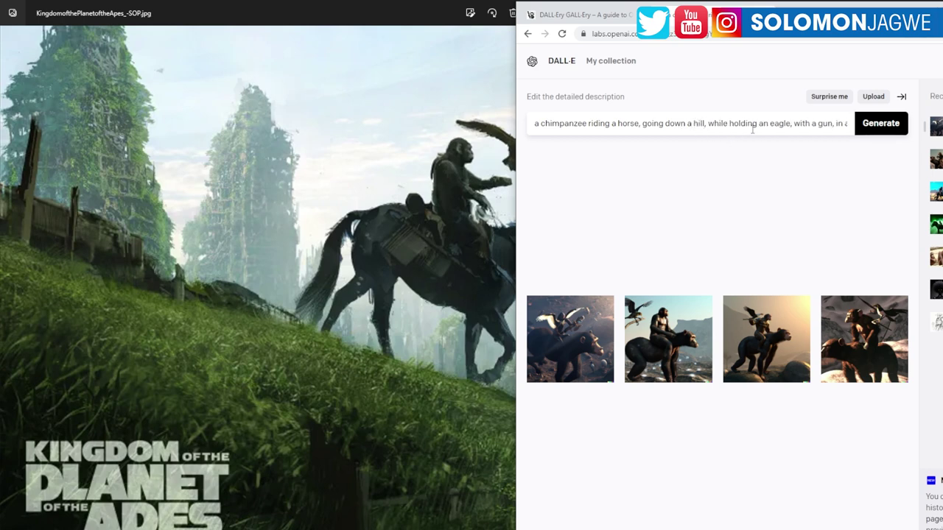
- Replace everything after "with a gun," in the DALL·E prompt with "in an apocalyptic city", removing the desolate planet and rendering terms
click(793, 123)
key(Right)
key(Right)
key(Right)
key(Right)
key(Right)
key(Right)
key(Right)
key(Right)
key(Right)
key(Right)
key(Right)
key(Right)
key(Right)
key(Right)
key(Right)
key(Right)
key(Right)
key(Right)
key(Right)
key(Right)
key(Right)
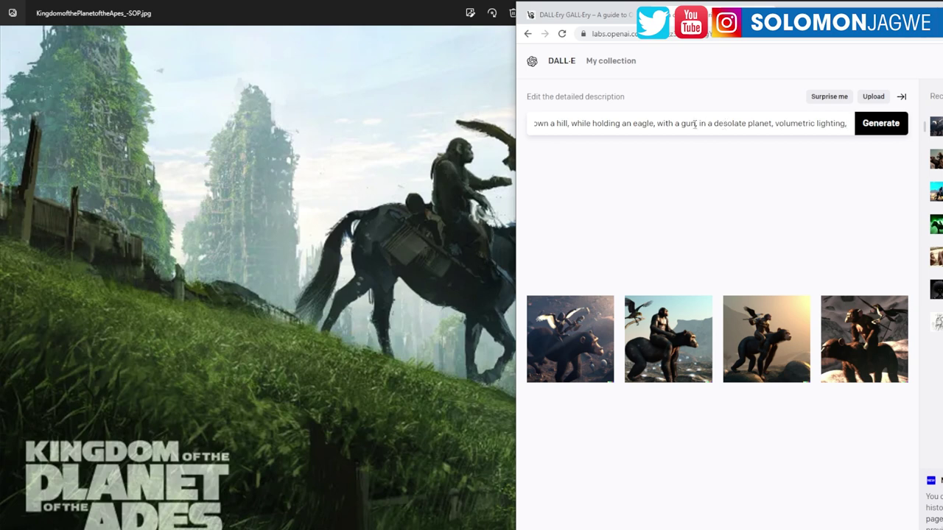
drag(698, 123, 800, 152)
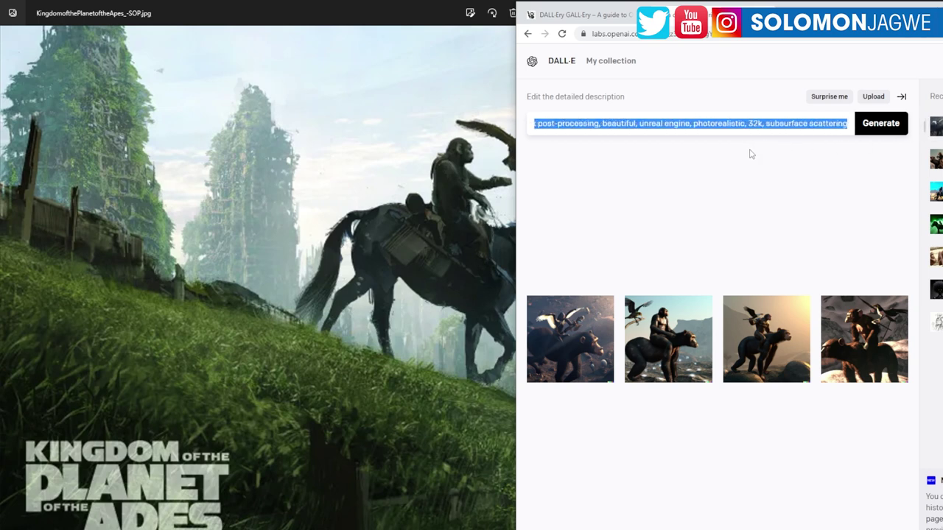
key(BackSpace)
text(in)
key(BackSpace)
text(an eagle, with a gun, in a)
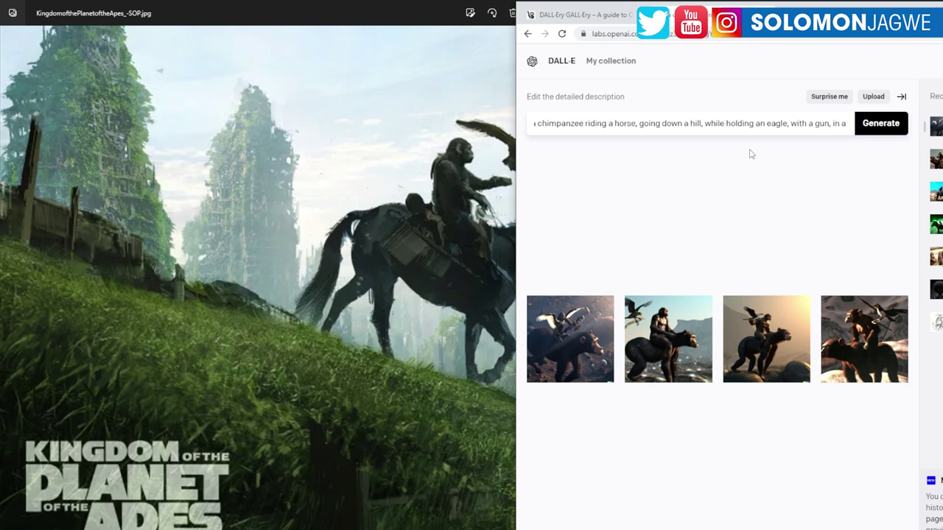
text(n a)
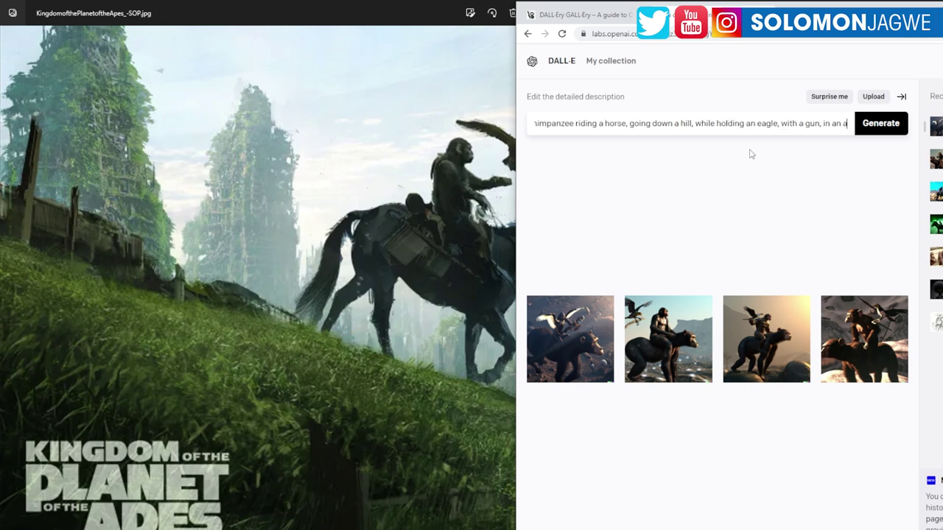
text(poc)
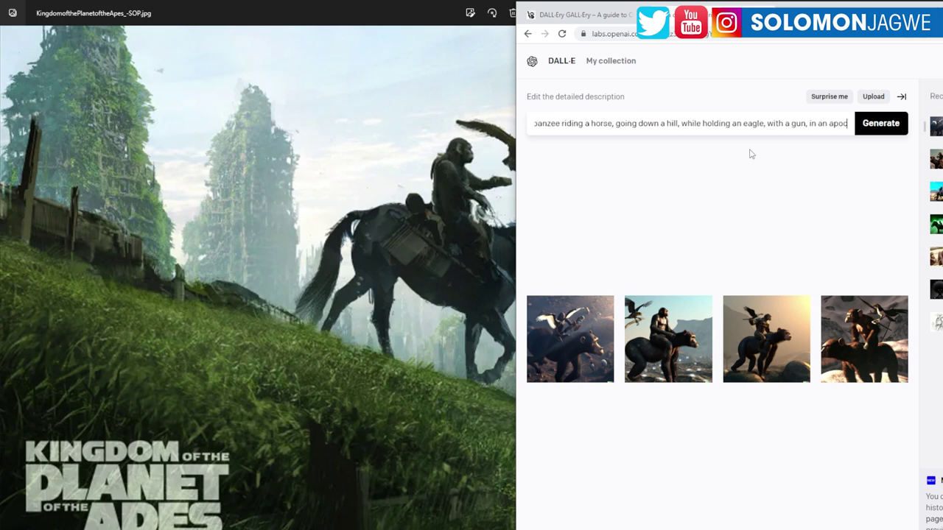
text(alyptic)
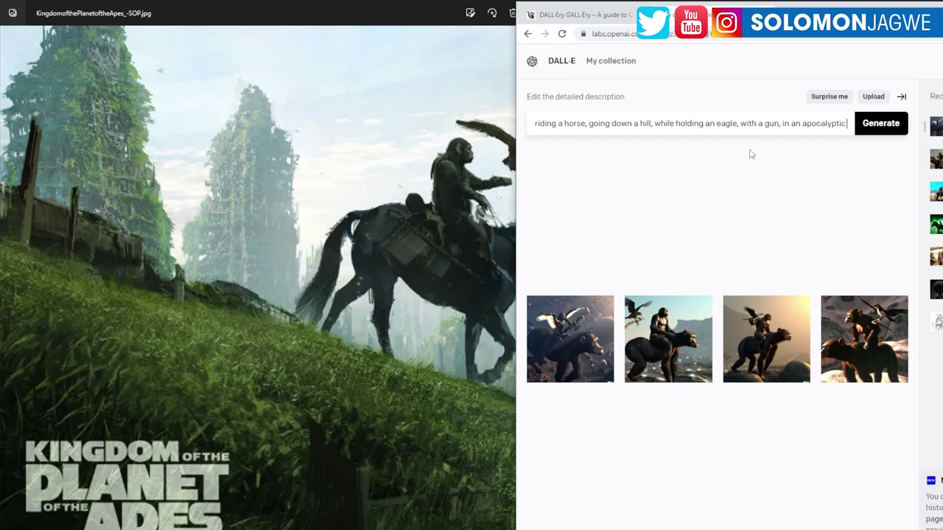
text( c)
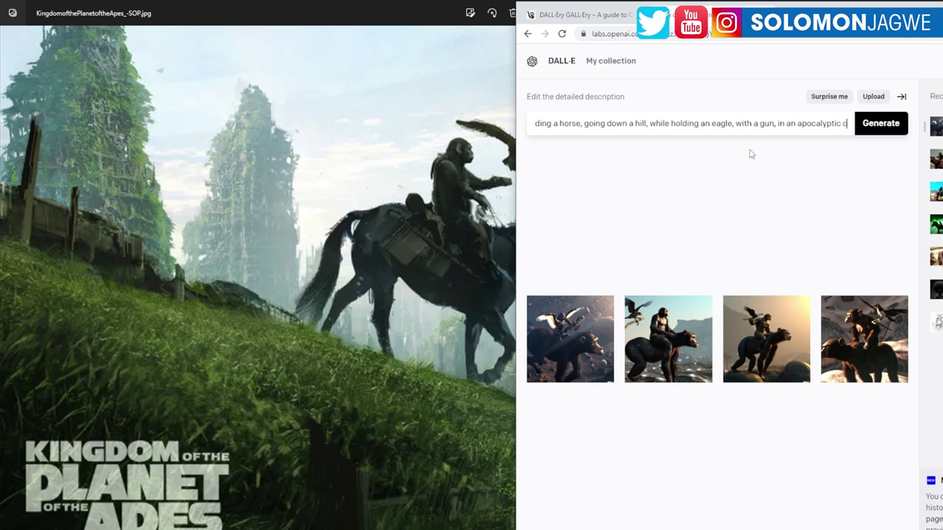
text(ity)
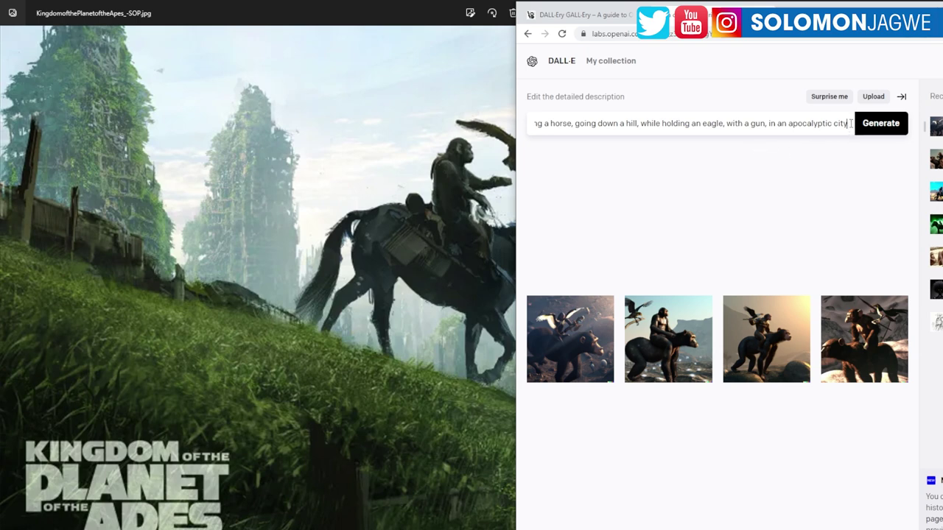
- Move "with a gun," in the DALL·E prompt from after the eagle phrase to directly after "a chimpanzee"
drag(851, 123, 464, 152)
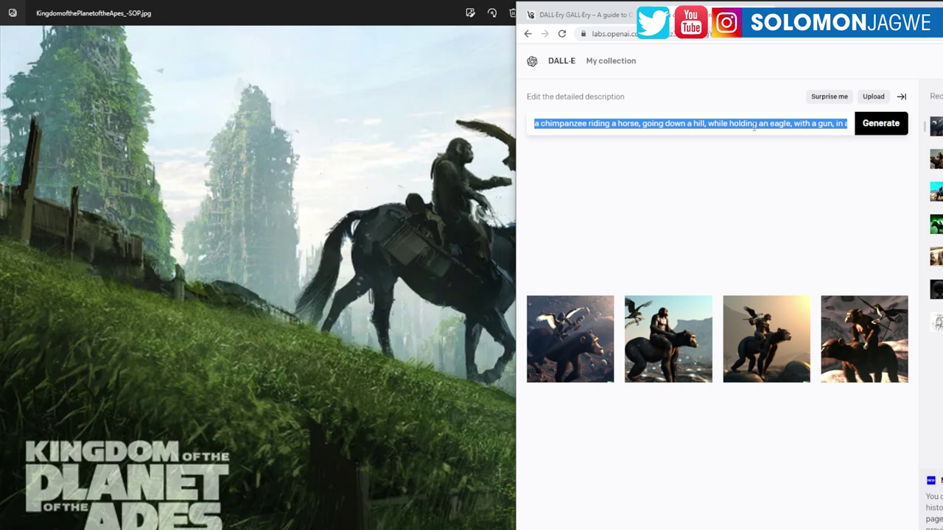
click(794, 123)
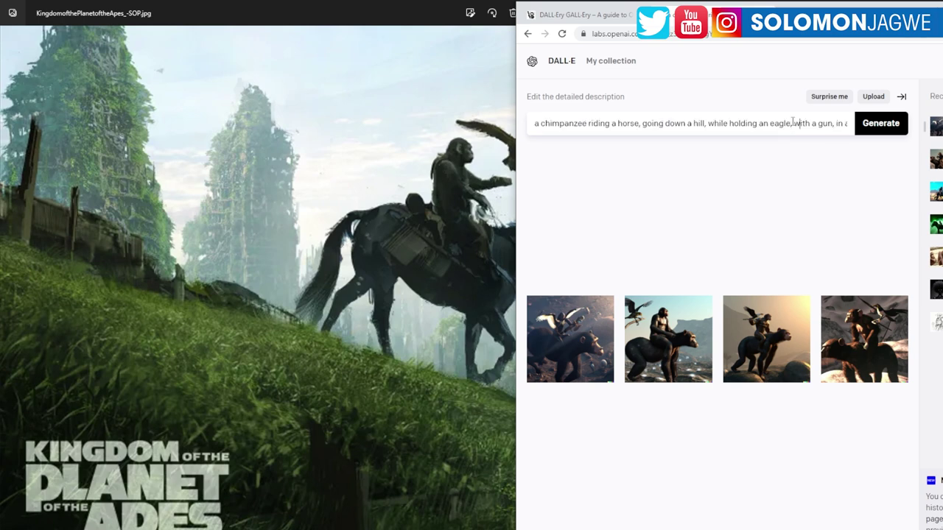
drag(794, 124, 835, 124)
key(BackSpace)
click(587, 123)
text(with a gun,)
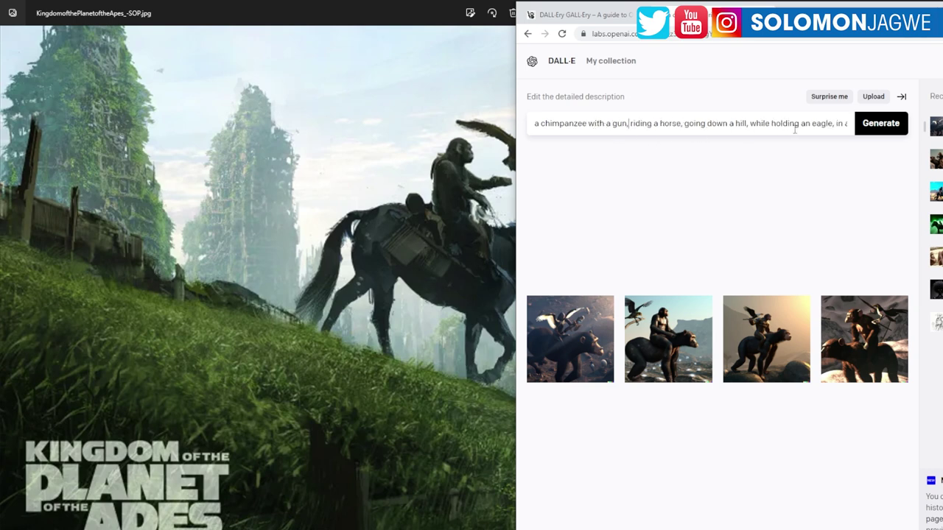
- Copy the complete revised prompt and generate new DALL·E images from it
triple_click(607, 123)
key(ctrl+c)
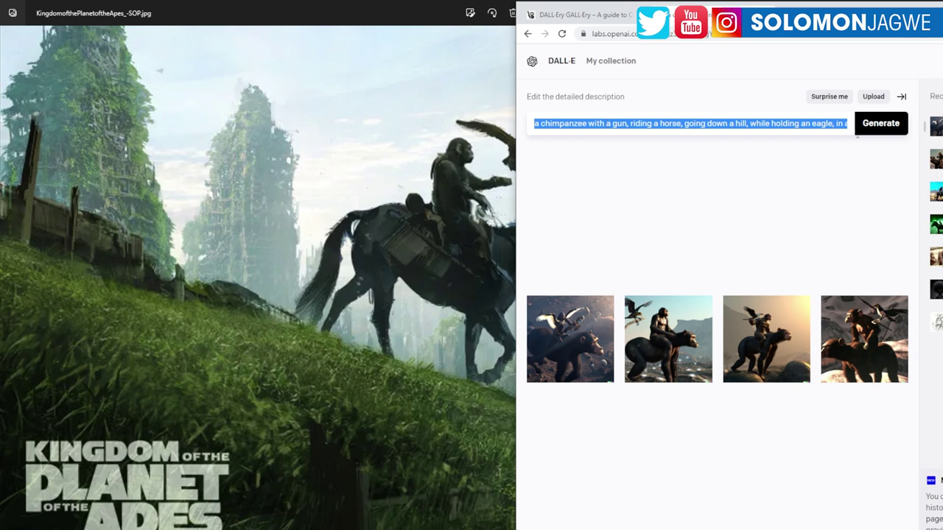
click(881, 123)
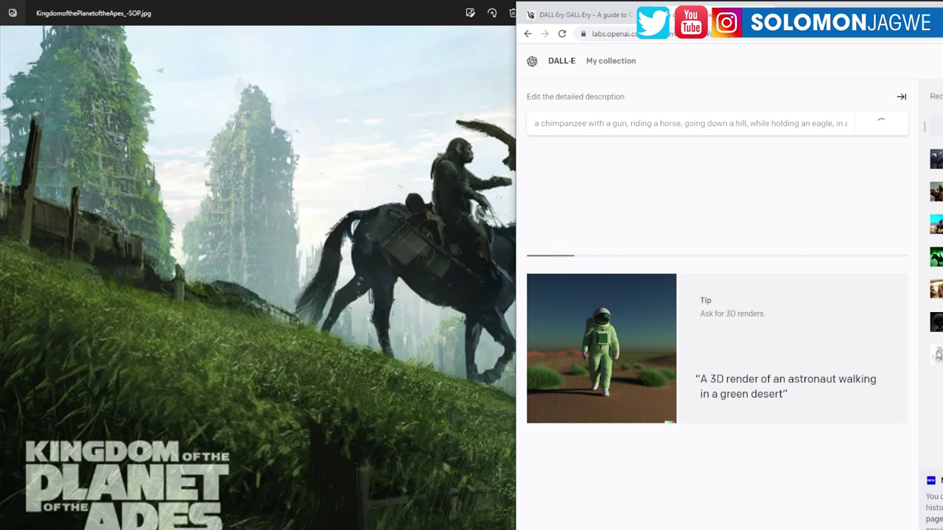
- Switch to the Midjourney Bot chat in Discord and submit the copied apocalyptic city prompt with the /imagine command
click(472, 519)
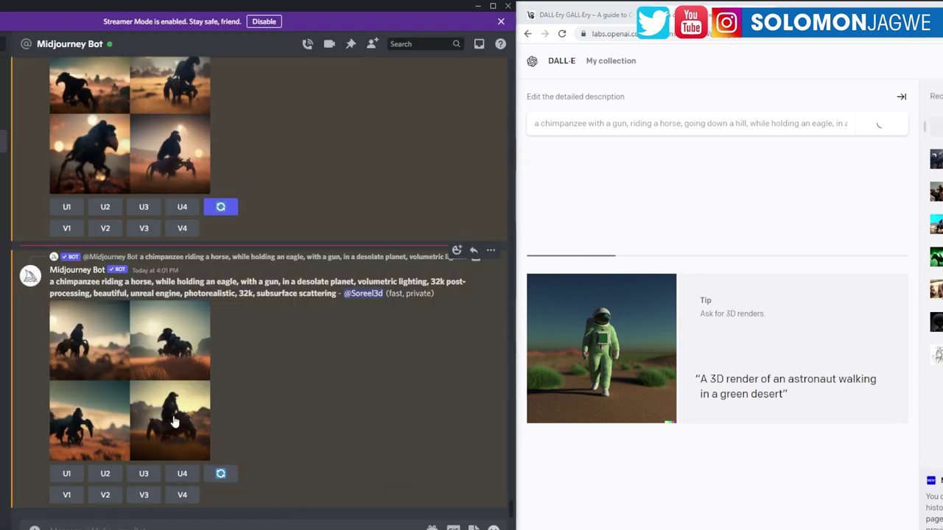
click(173, 422)
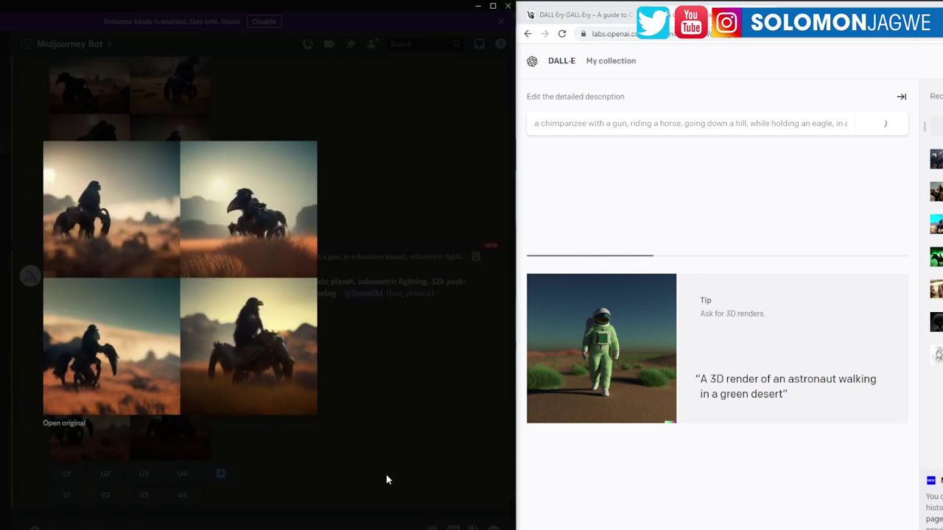
click(388, 480)
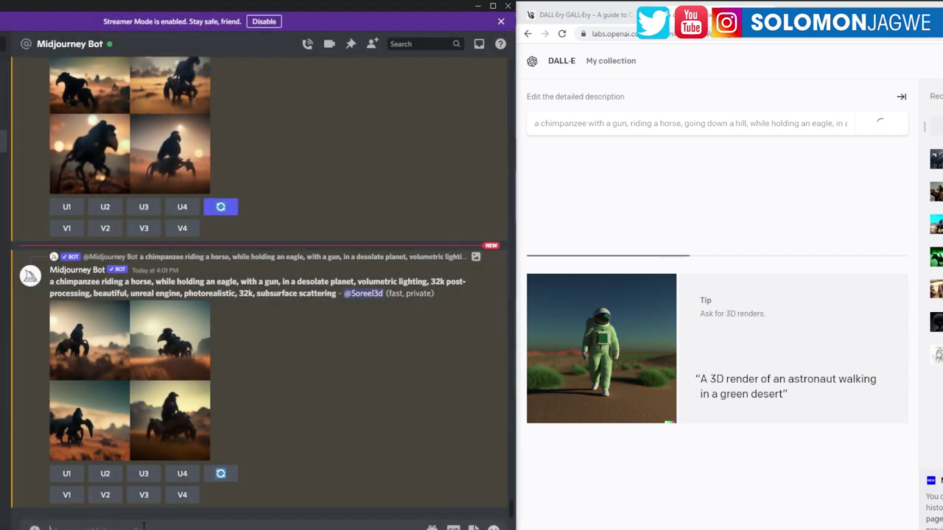
text(/)
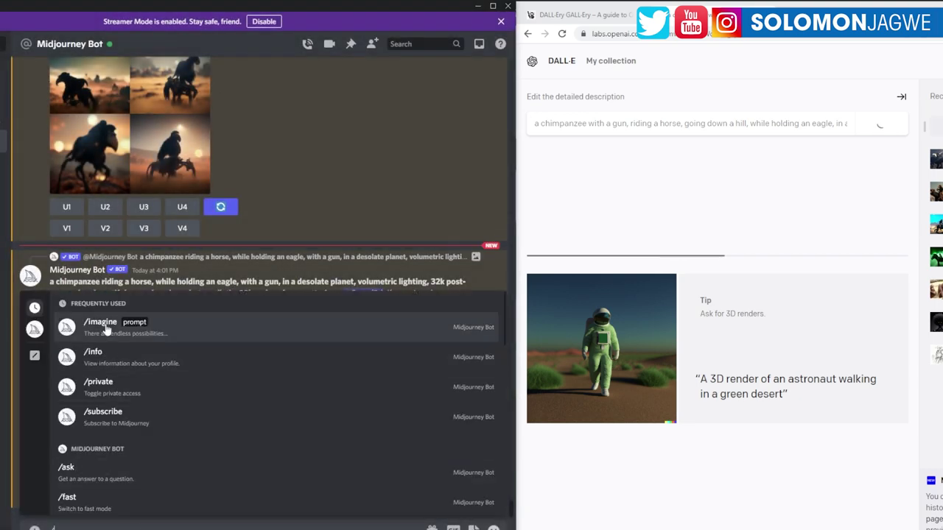
click(140, 327)
key(ctrl+v)
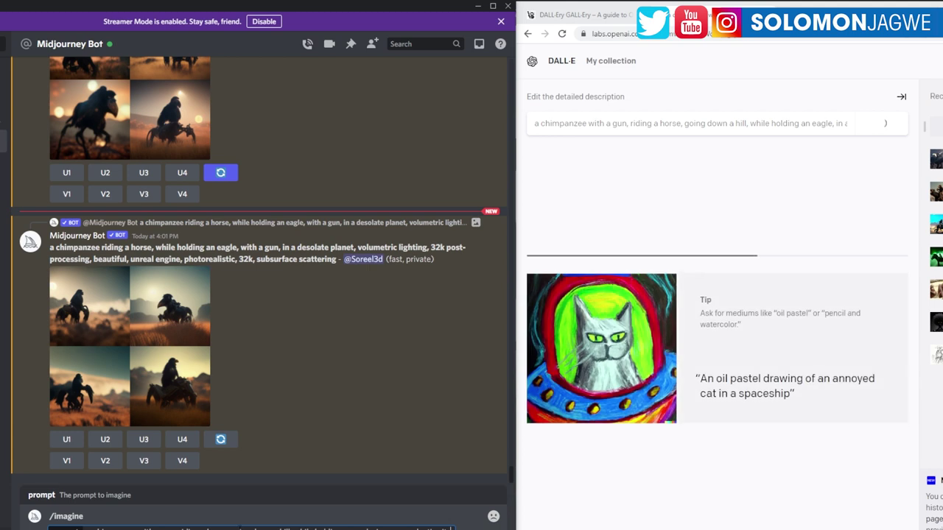
key(Return)
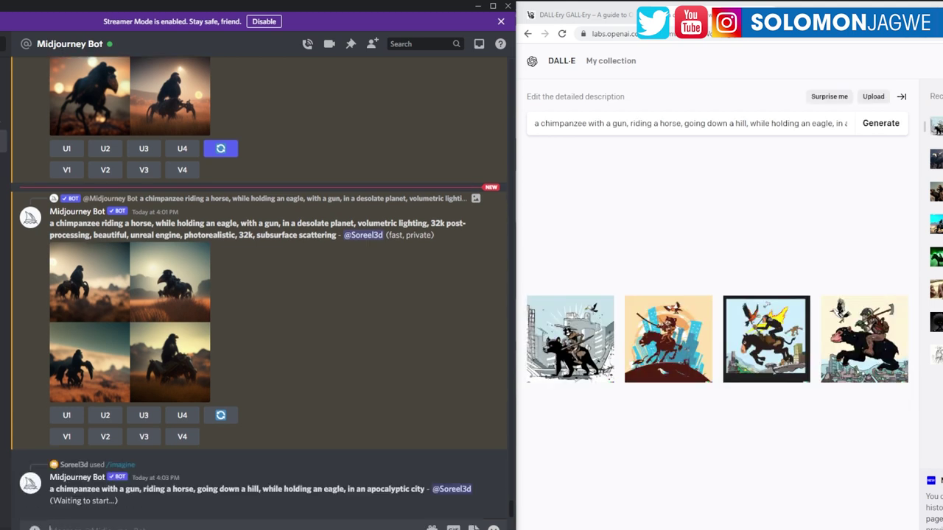
- View the four new DALL·E images of the armed chimpanzee in the apocalyptic city one by one at full size
click(577, 340)
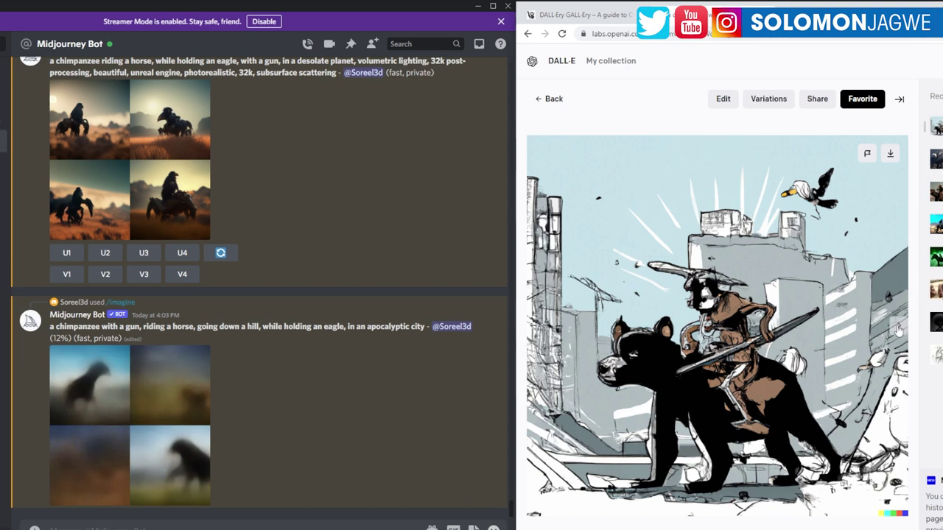
click(898, 329)
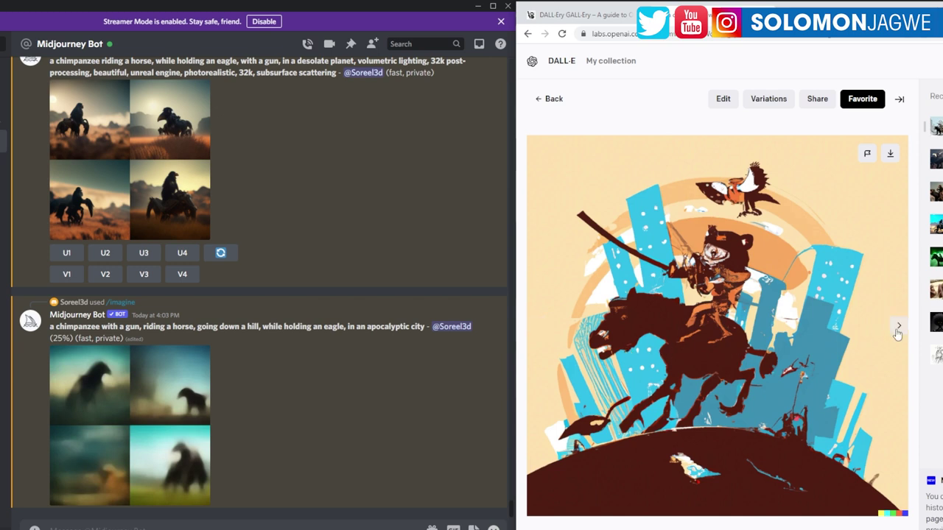
click(898, 329)
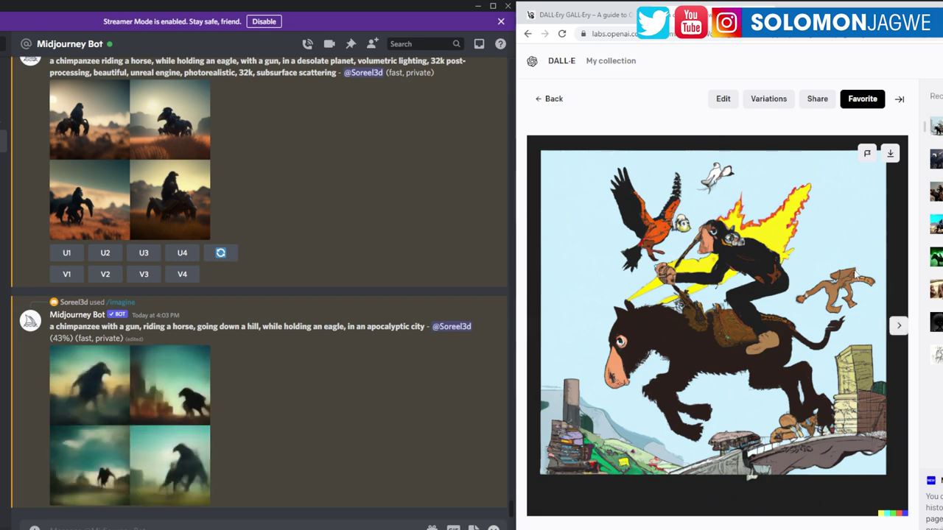
click(898, 329)
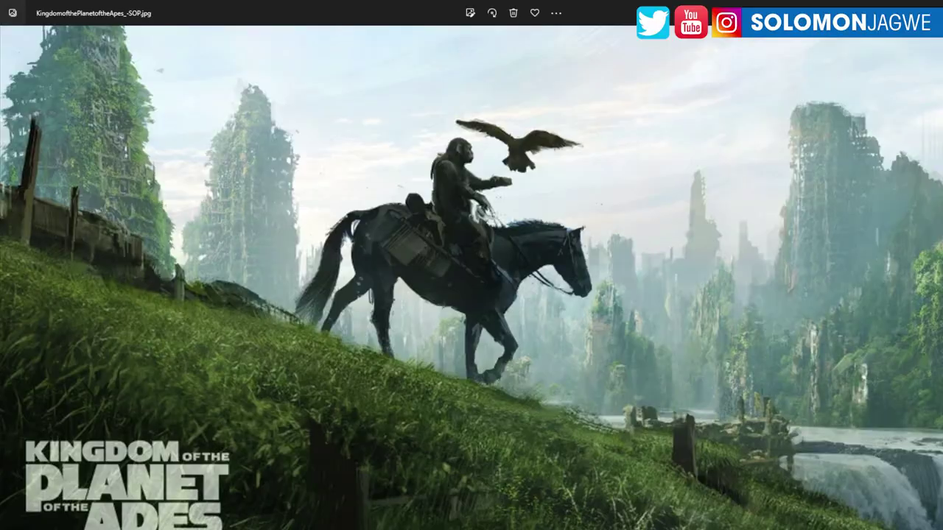
- Review the Kingdom of the Planet of the Apes concept art, then enlarge Midjourney's apocalyptic city image grid
scroll(548, 322, up, 2)
drag(548, 322, 534, 263)
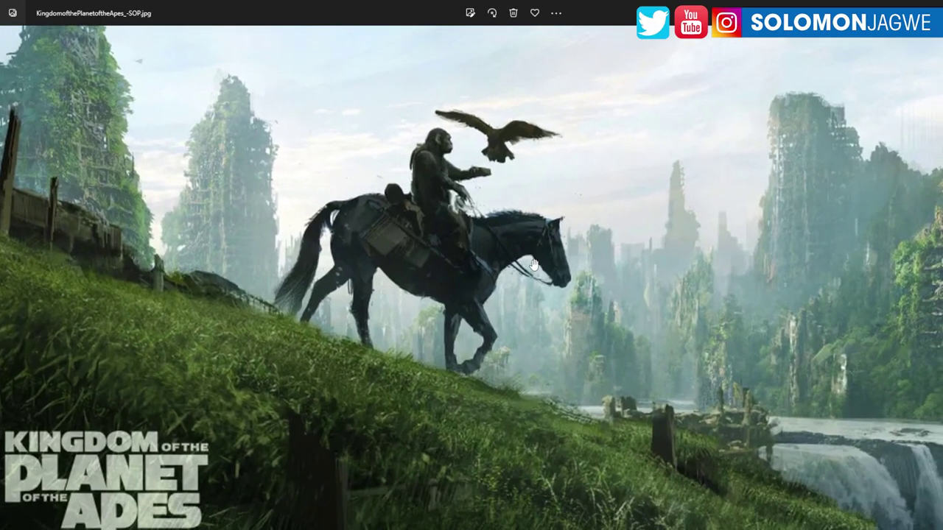
drag(652, 254, 652, 281)
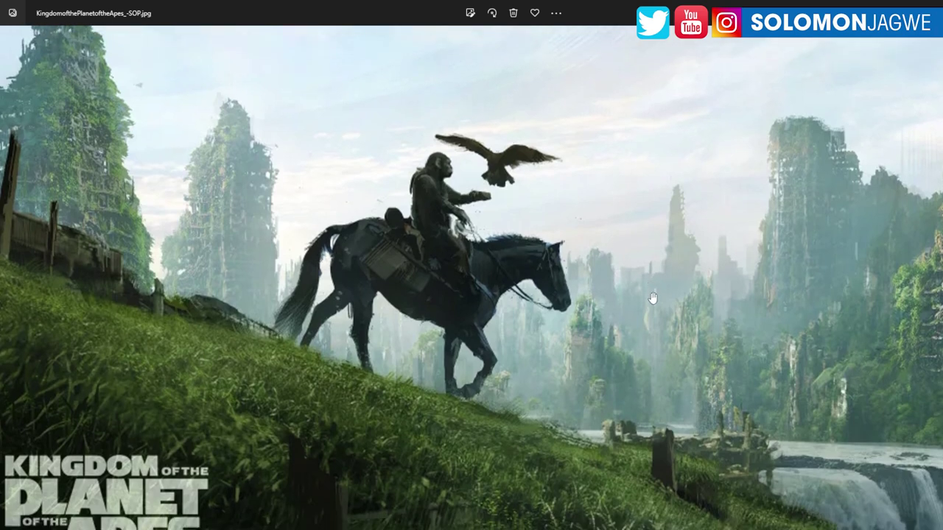
key(alt+Tab)
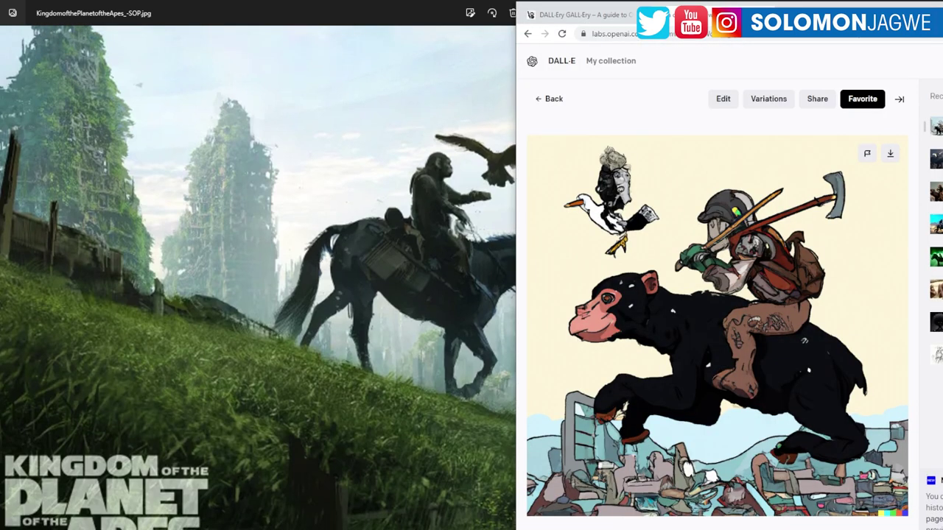
key(alt+Tab)
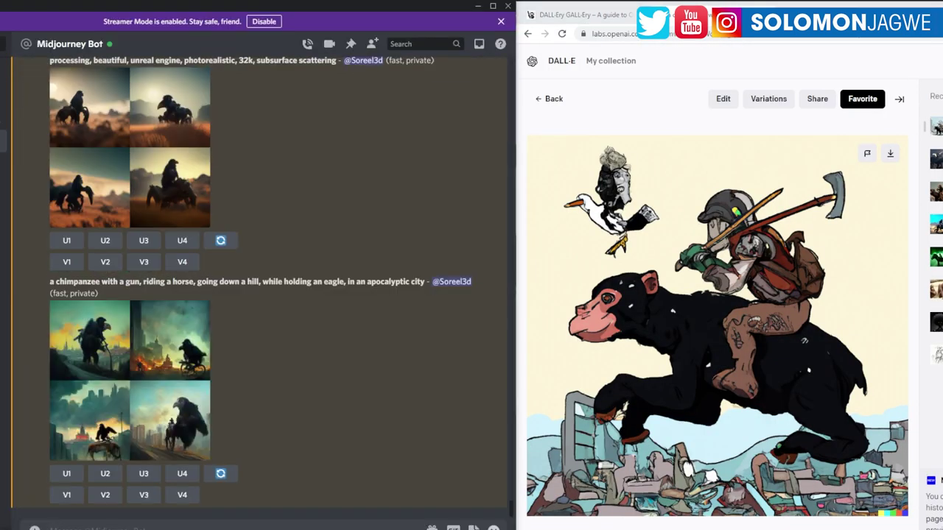
click(111, 442)
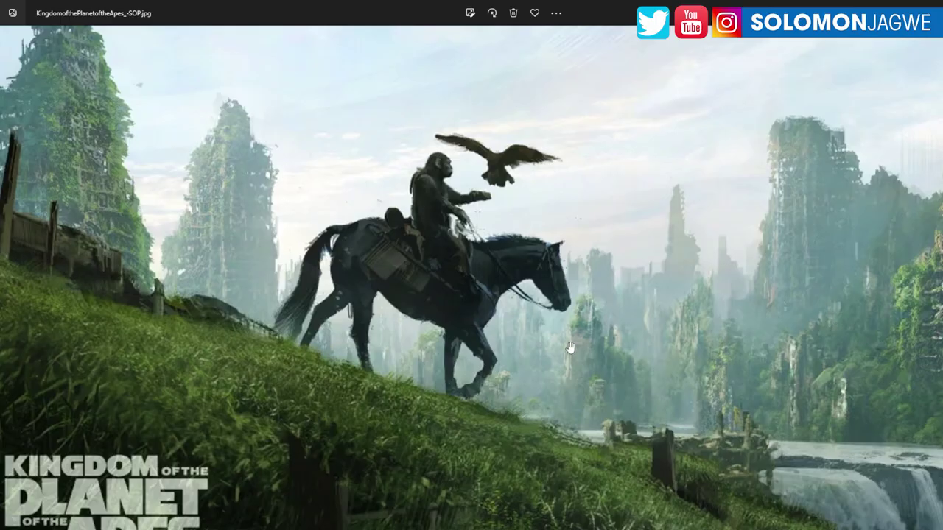
- Compare the concept art again with the enlarged Midjourney grid for the apocalyptic city prompt
drag(577, 320, 706, 277)
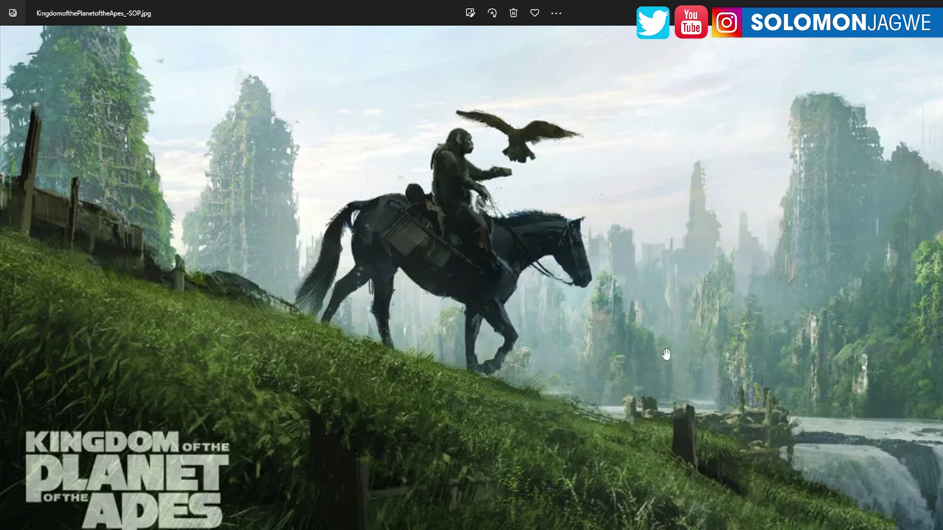
key(alt+Tab)
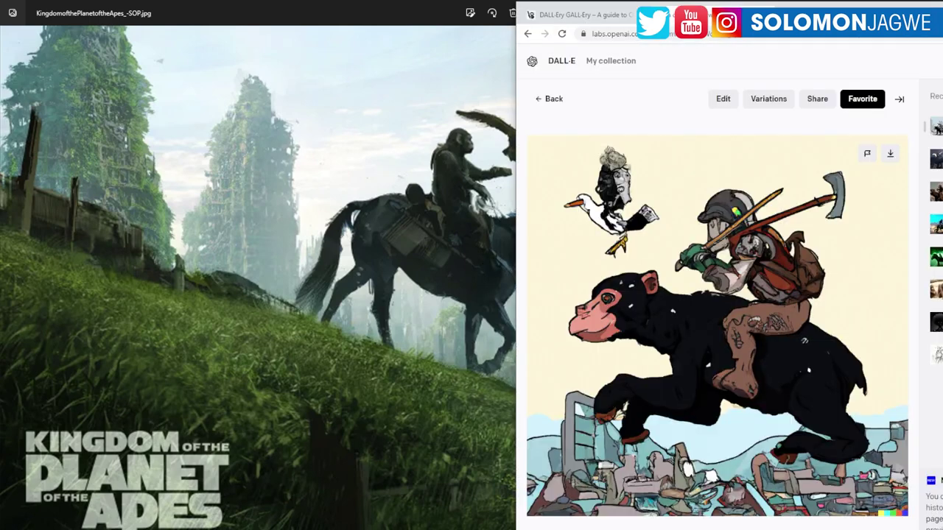
key(alt+Tab)
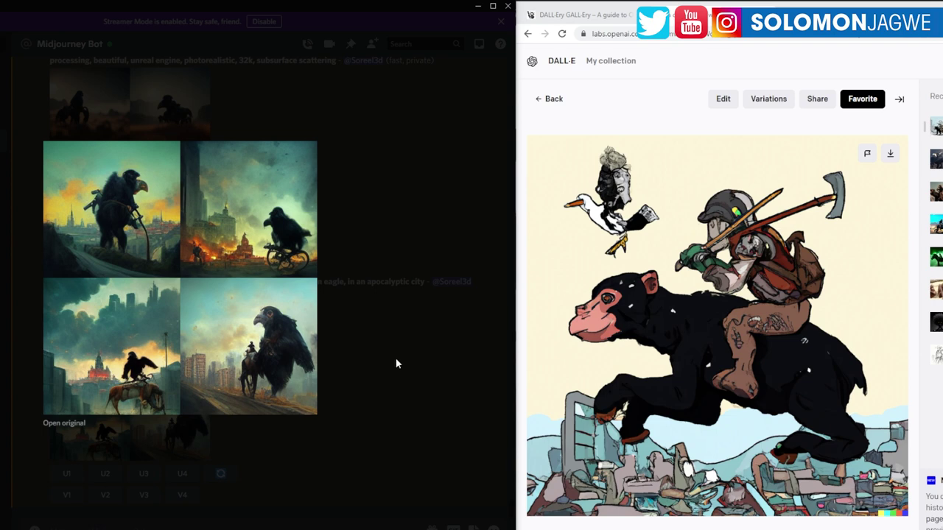
click(400, 384)
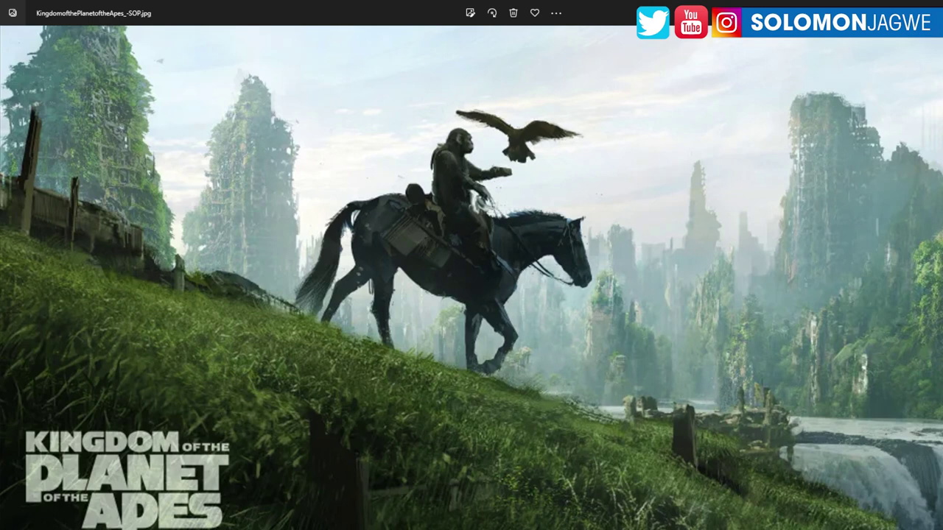
key(alt+Tab)
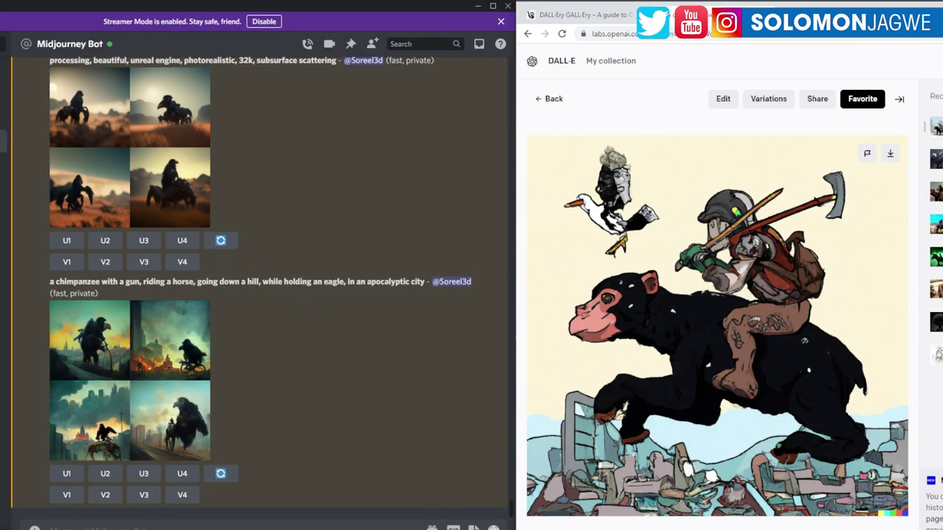
click(169, 339)
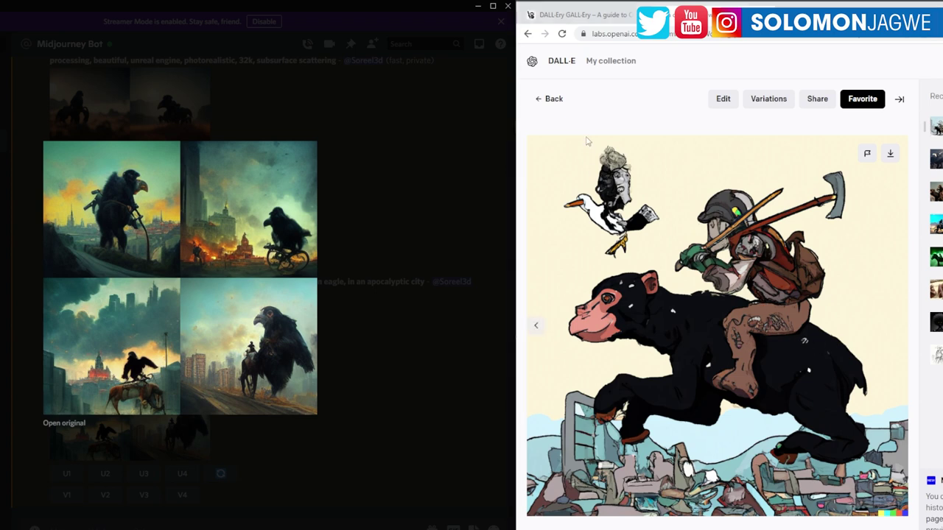
- Return DALL·E to its four-image results, close the Midjourney preview, and bring the concept art back into view
click(551, 98)
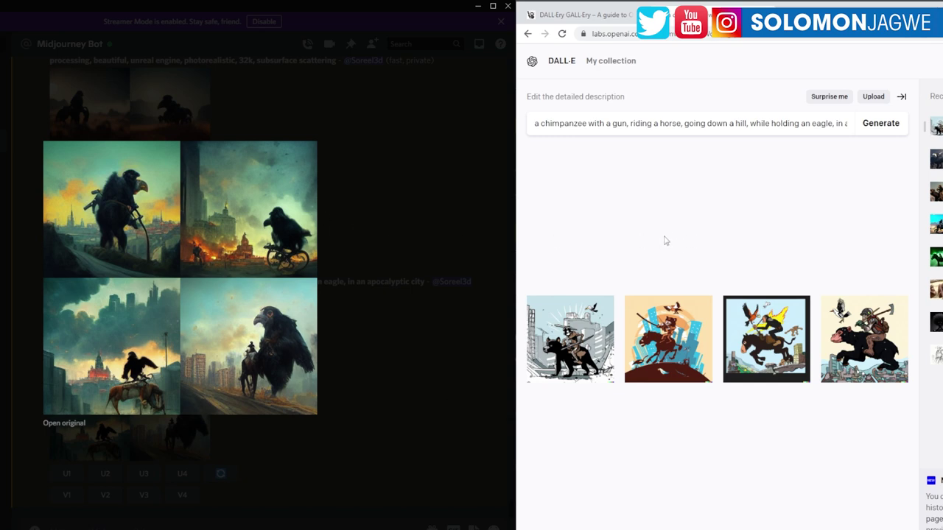
click(437, 222)
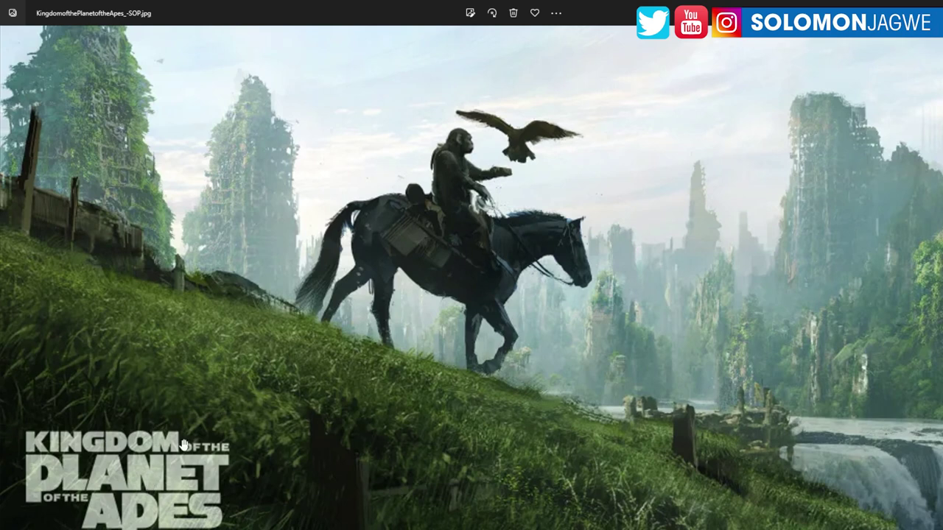
drag(479, 264, 525, 221)
- Find the upscaled "Kingdom of the Planet of the Apes" image in the Midjourney chat, view it enlarged, and request variations of it
key(alt+Tab)
scroll(301, 431, up, 5)
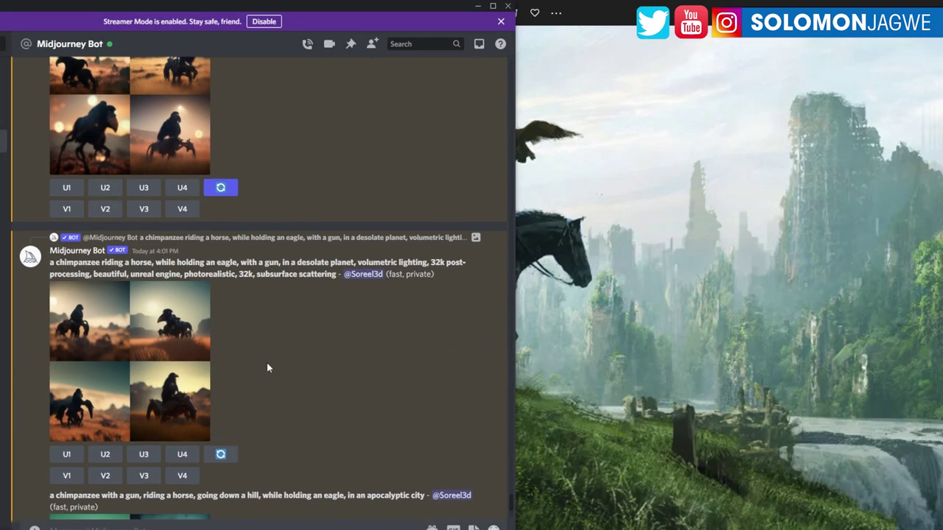
scroll(265, 372, up, 2)
scroll(264, 372, up, 4)
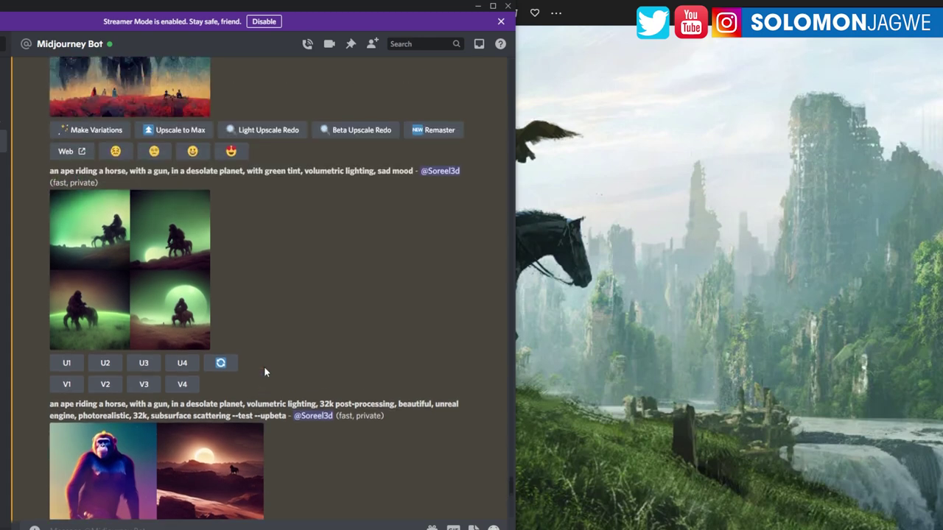
scroll(228, 362, up, 6)
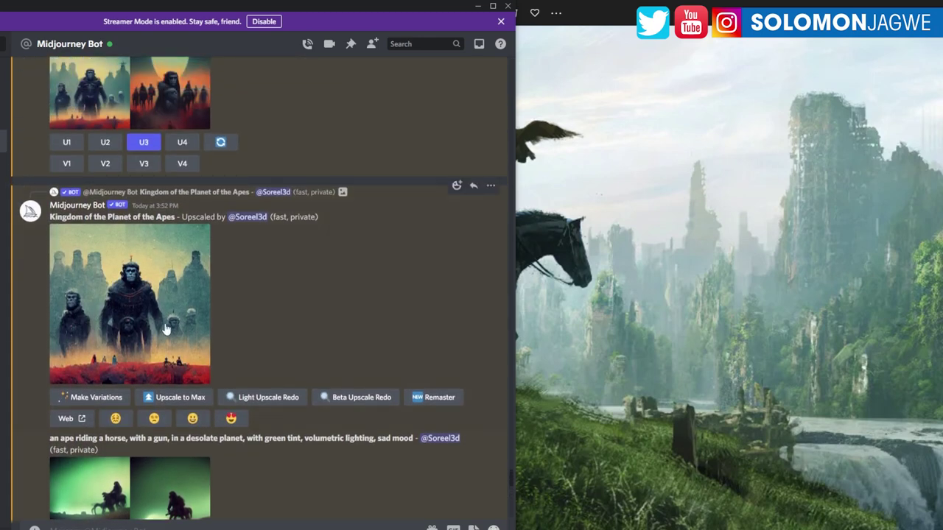
click(156, 324)
click(378, 338)
click(113, 402)
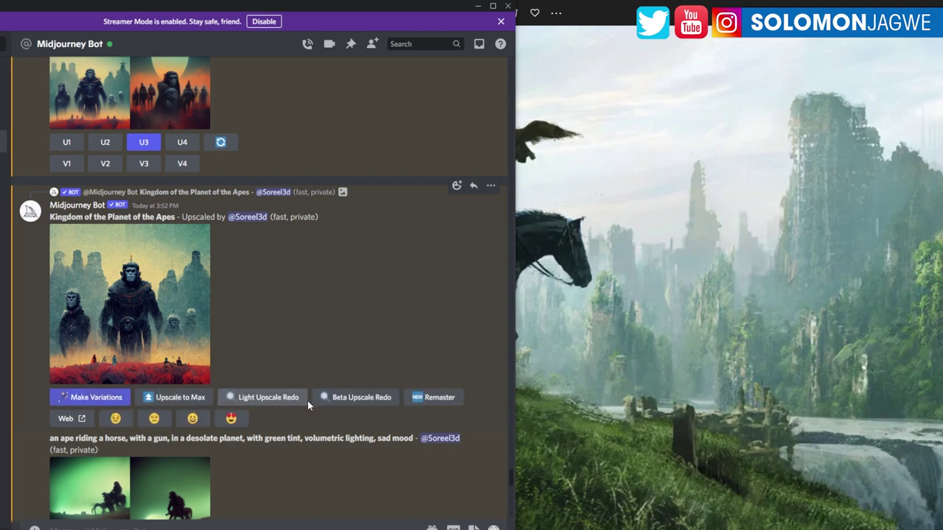
- Check the rendering variations at the end of the Midjourney chat, then bring up the concept art
scroll(402, 347, down, 10)
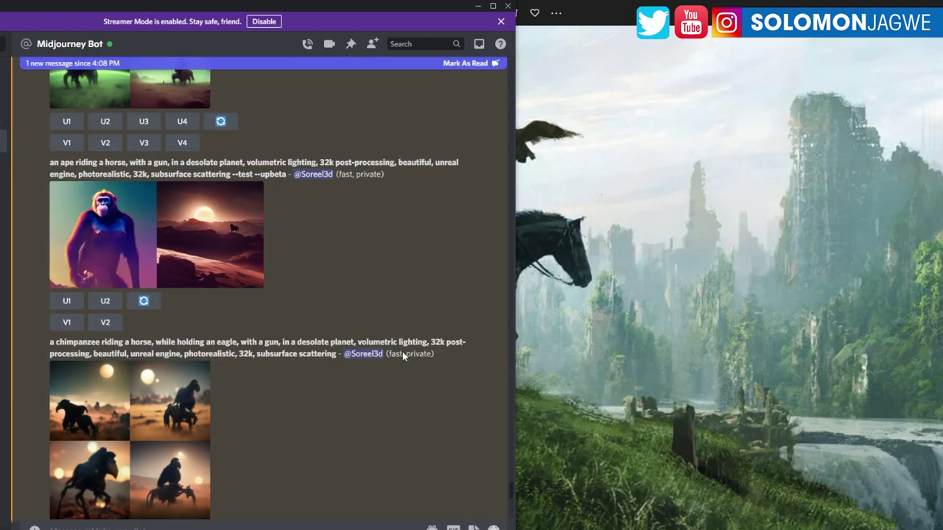
scroll(400, 357, down, 1)
scroll(398, 364, down, 3)
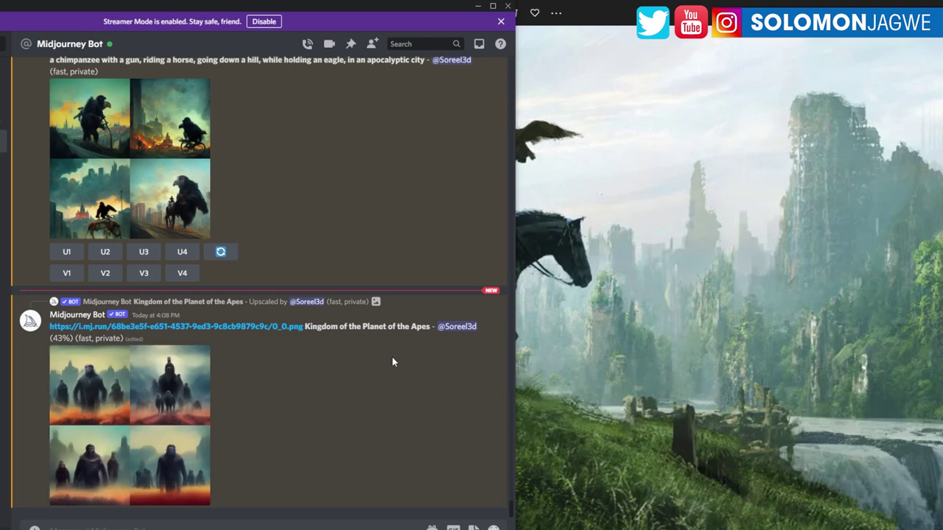
click(653, 307)
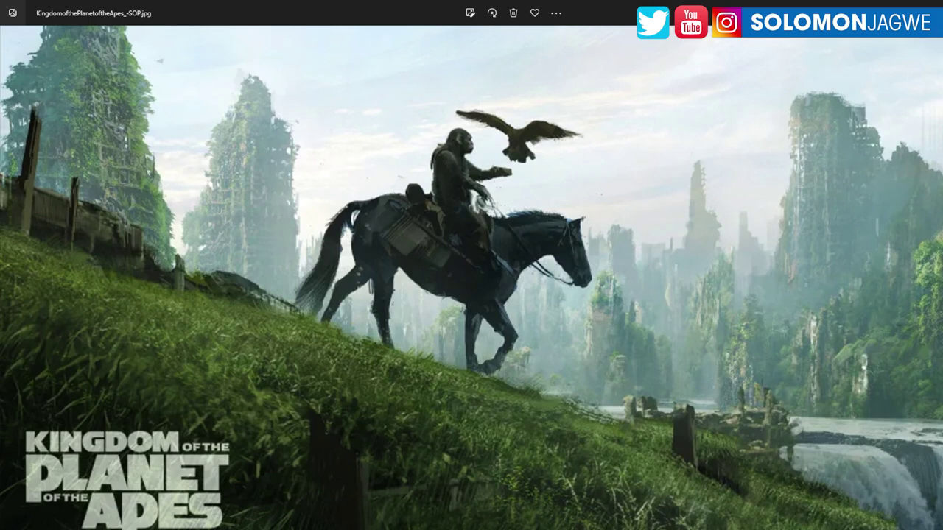
- Examine the finished "Kingdom of the Planet of the Apes" variations grid enlarged in Midjourney, then go back to the concept art
mouse_move(496, 529)
click(495, 507)
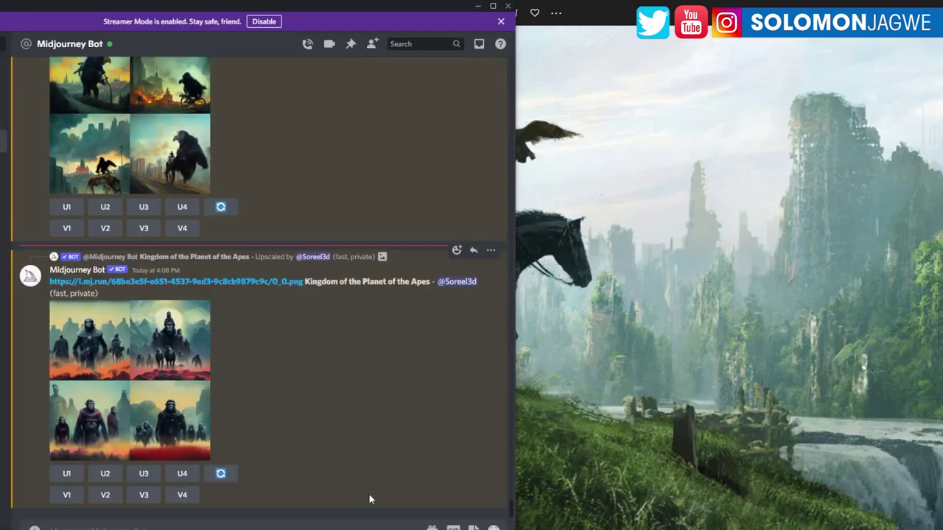
click(107, 352)
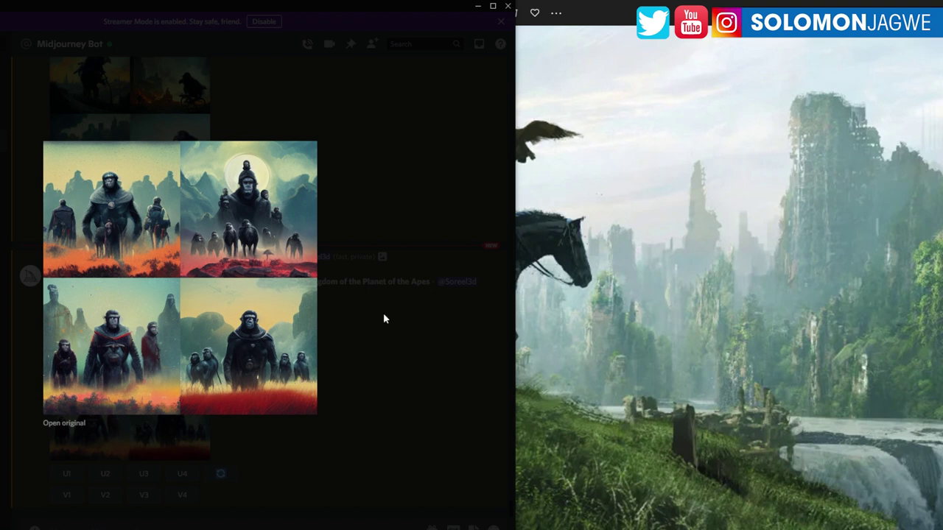
click(341, 379)
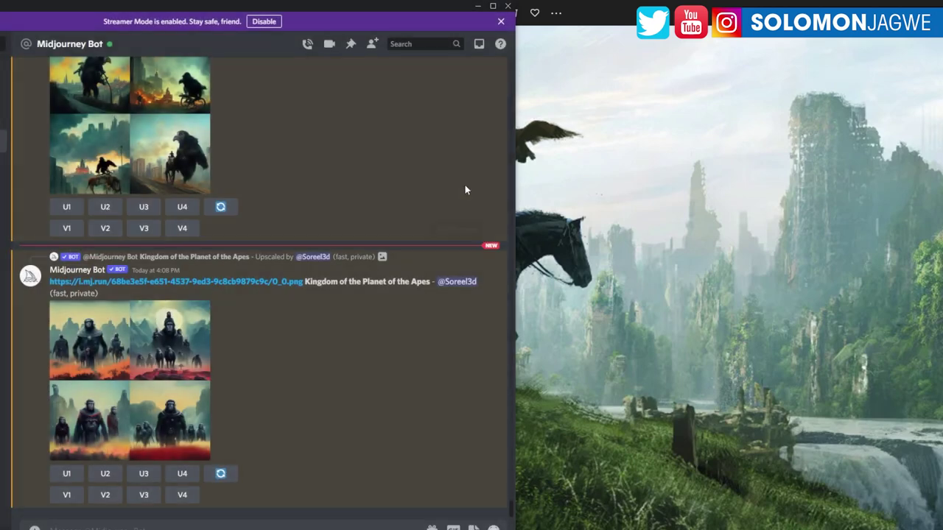
click(657, 253)
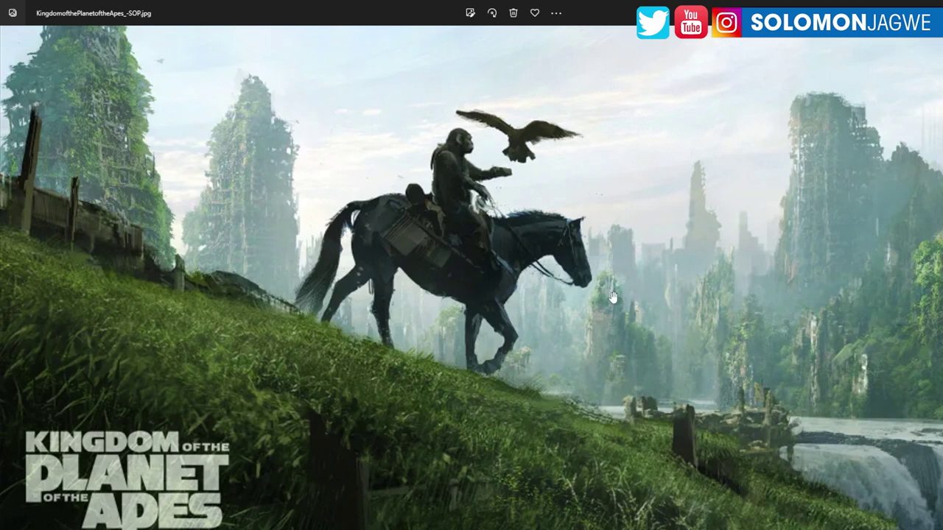